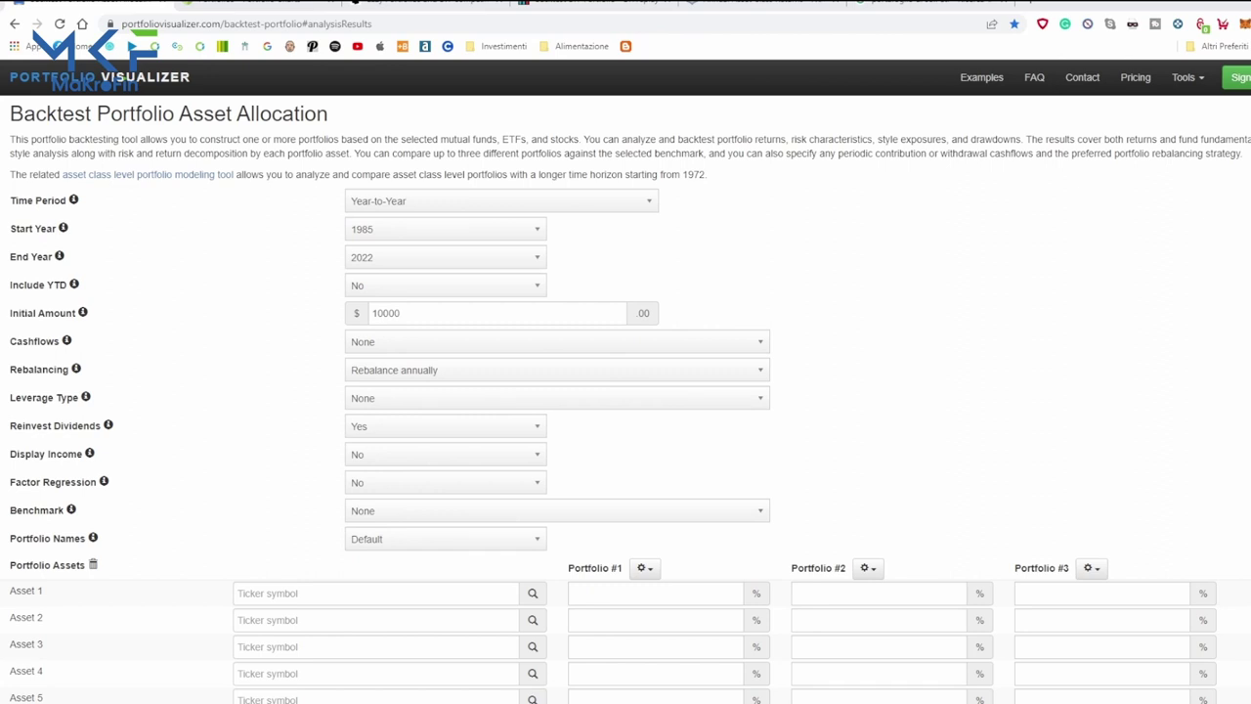
Choose the Global ex-US Stock Market (VGTSX) asset class for Asset 1.
{"action": "scroll", "coordinate": [277, 283], "scroll_direction": "down", "scroll_amount": 2}
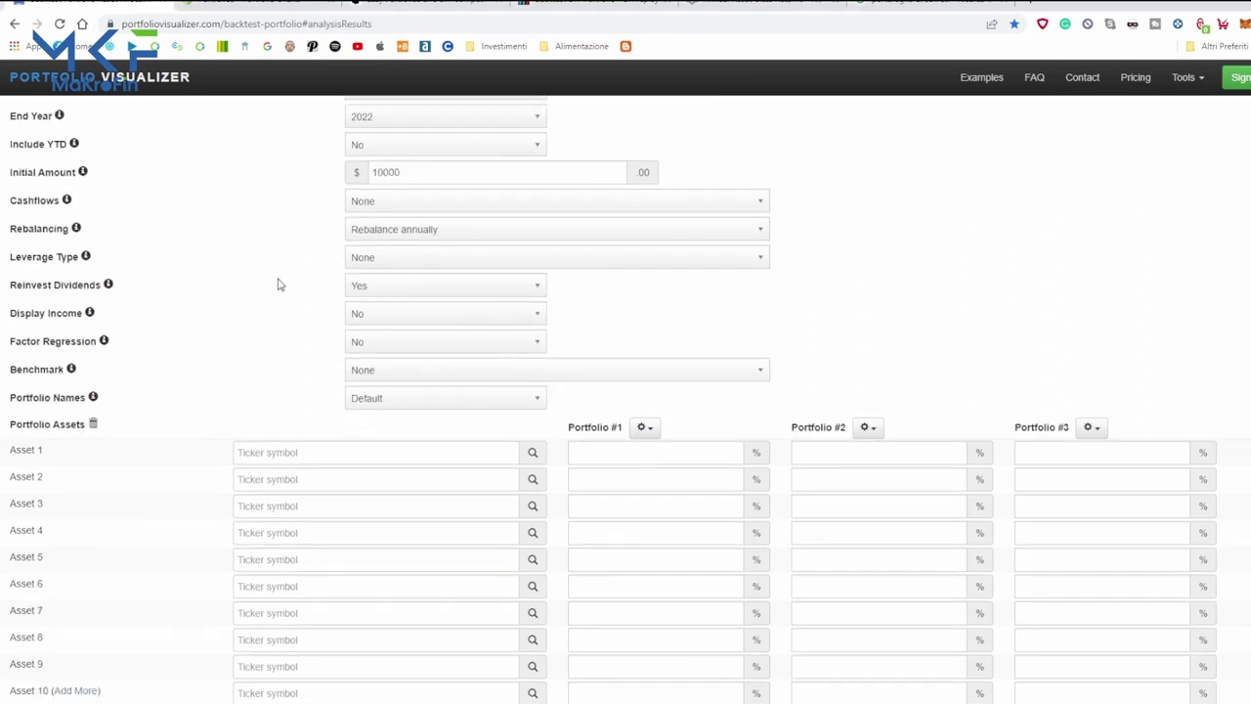
{"action": "left_click", "coordinate": [533, 451]}
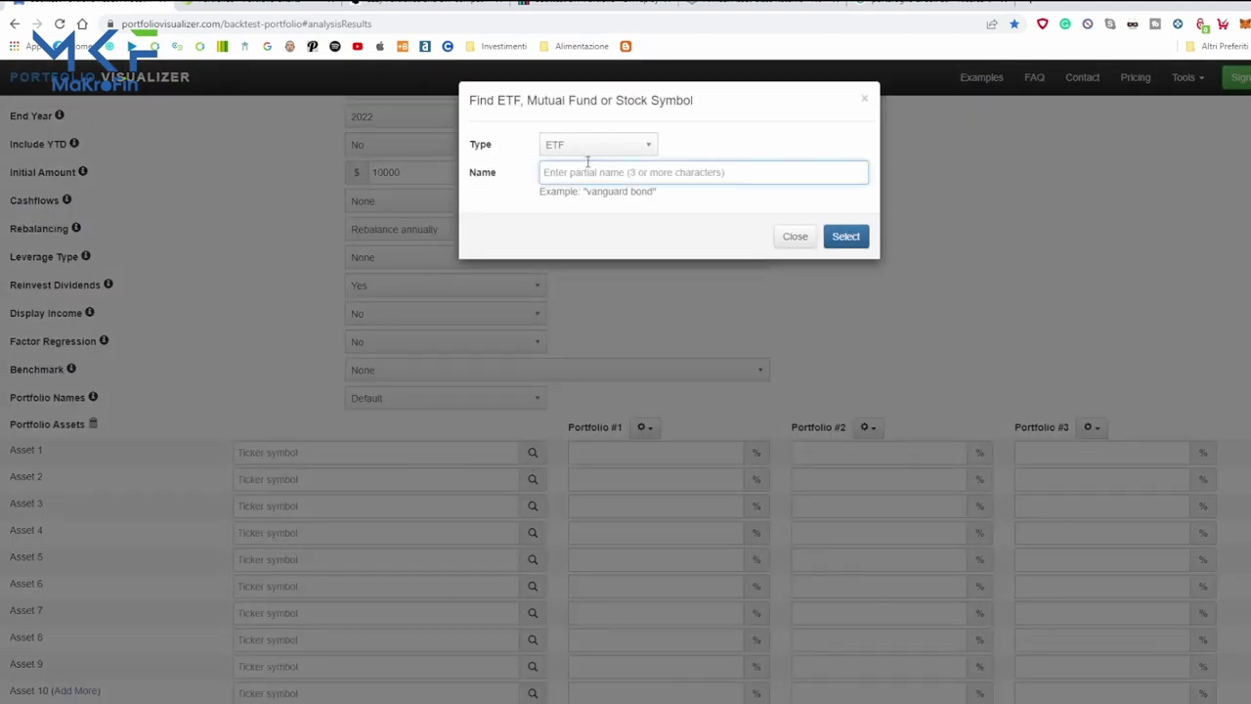
{"action": "left_click", "coordinate": [587, 145]}
{"action": "left_click", "coordinate": [586, 253]}
{"action": "left_click", "coordinate": [629, 172]}
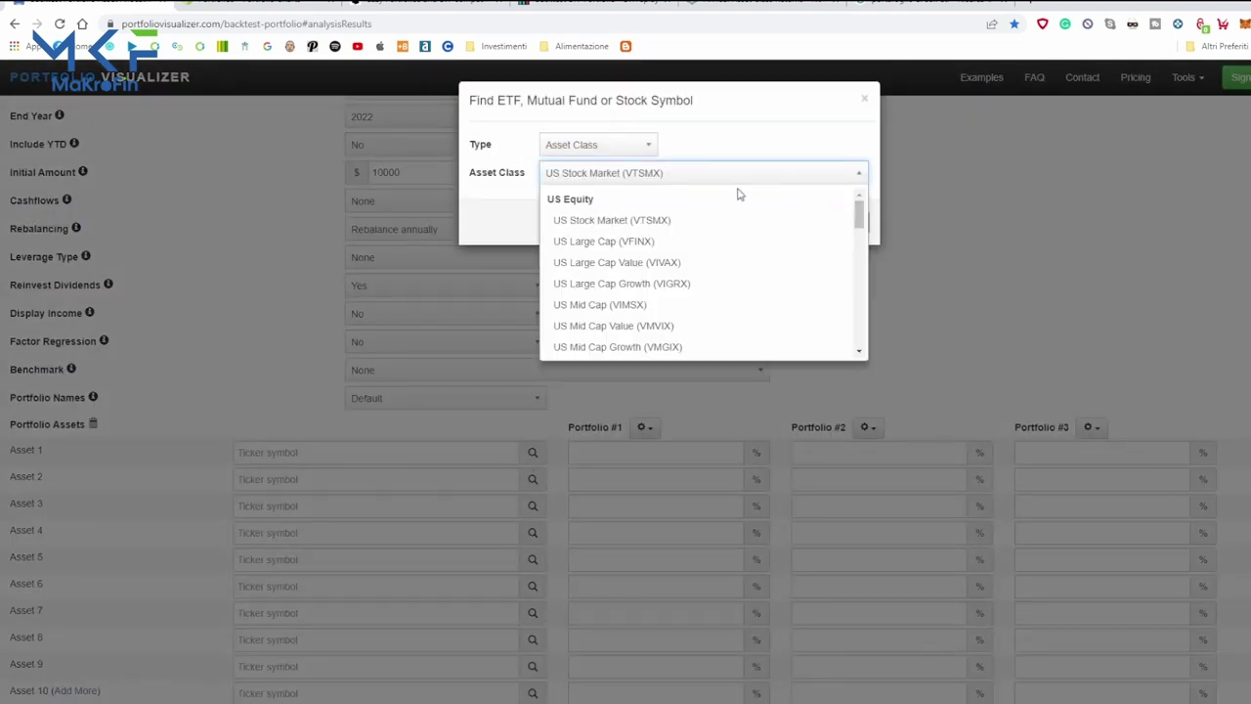
{"action": "left_click_drag", "start_coordinate": [883, 217], "coordinate": [888, 245]}
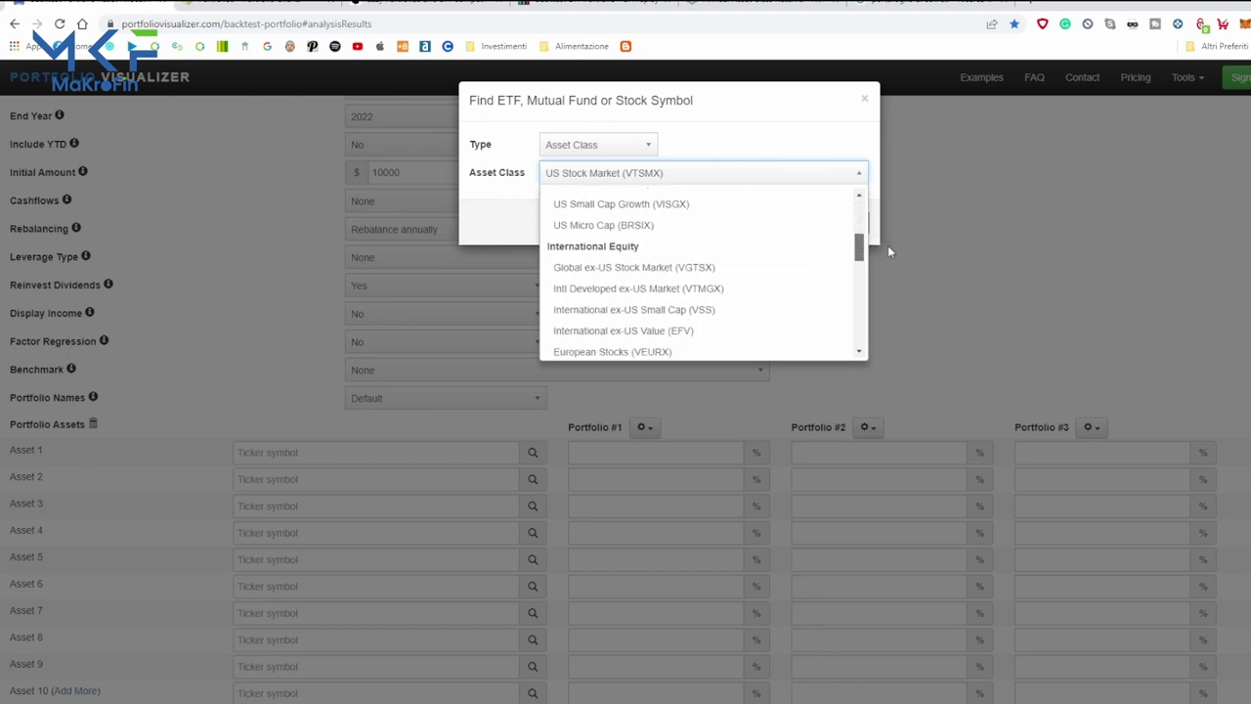
{"action": "left_click", "coordinate": [684, 258]}
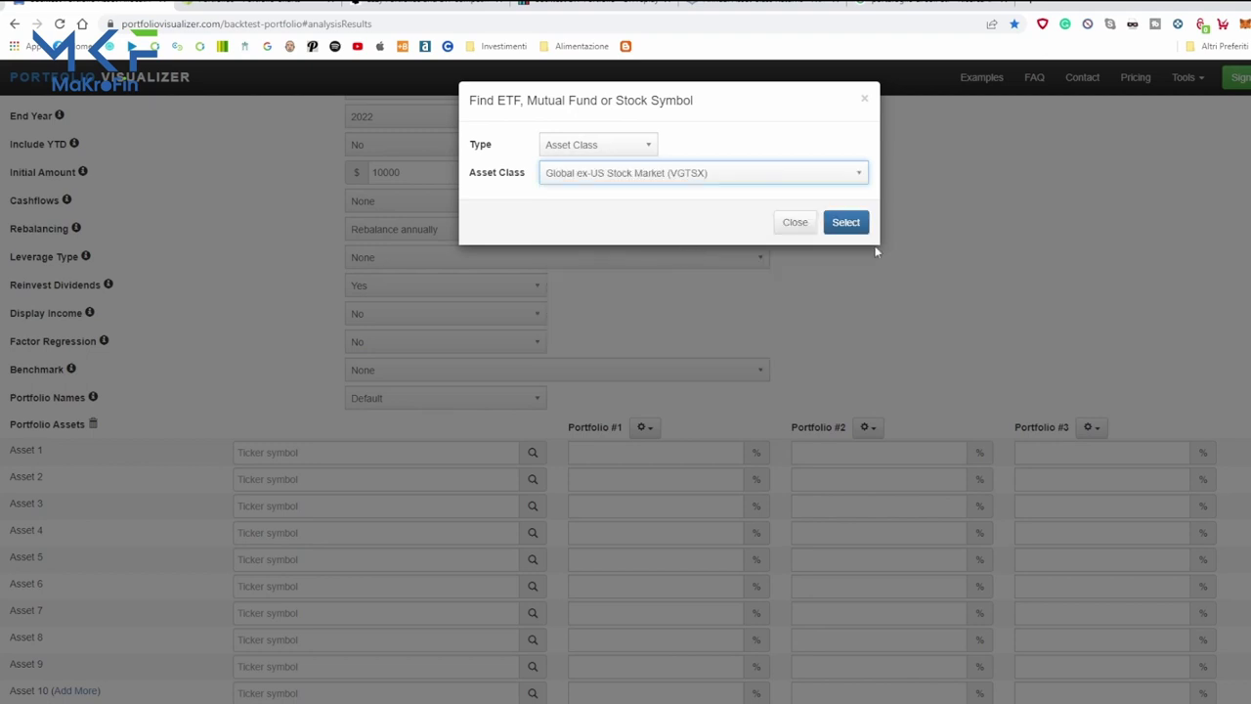
Choose the US Stock Market (VTSMX) asset class for Asset 2.
{"action": "left_click", "coordinate": [640, 172]}
{"action": "scroll", "coordinate": [752, 274], "scroll_direction": "up", "scroll_amount": 5}
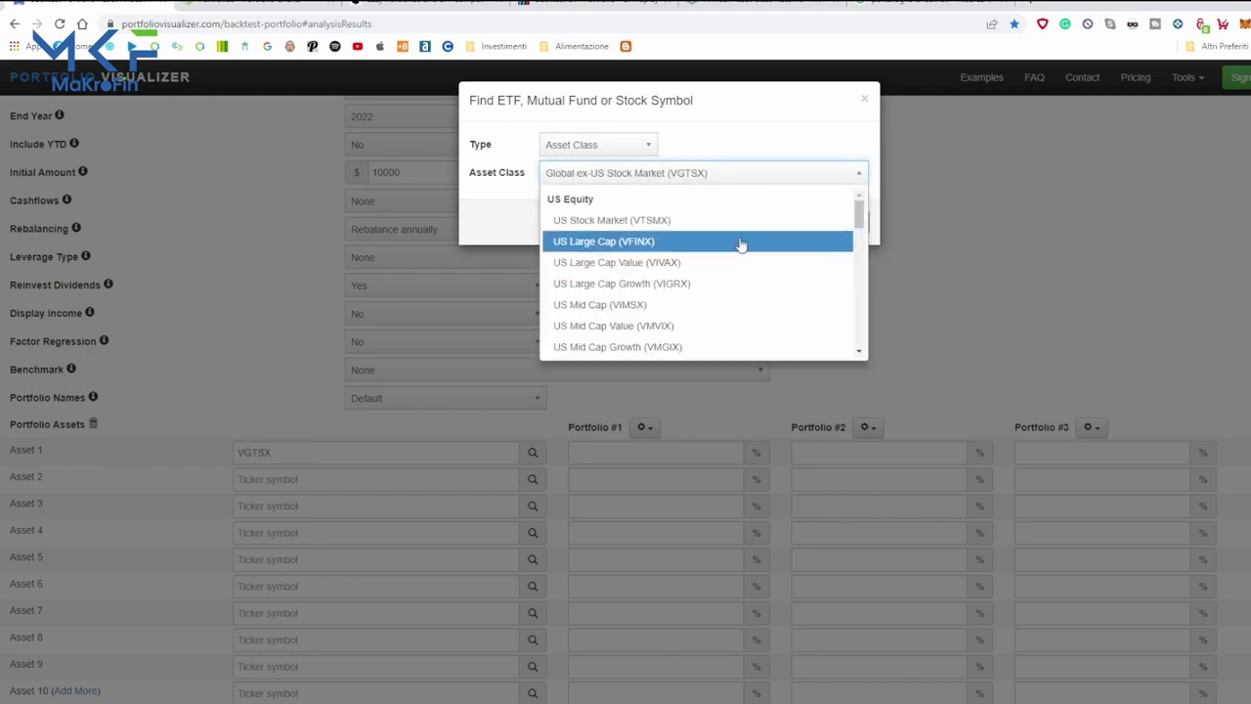
{"action": "left_click", "coordinate": [738, 235]}
{"action": "left_click", "coordinate": [845, 222]}
Enter the ticker REIT for Asset 3.
{"action": "left_click", "coordinate": [427, 505]}
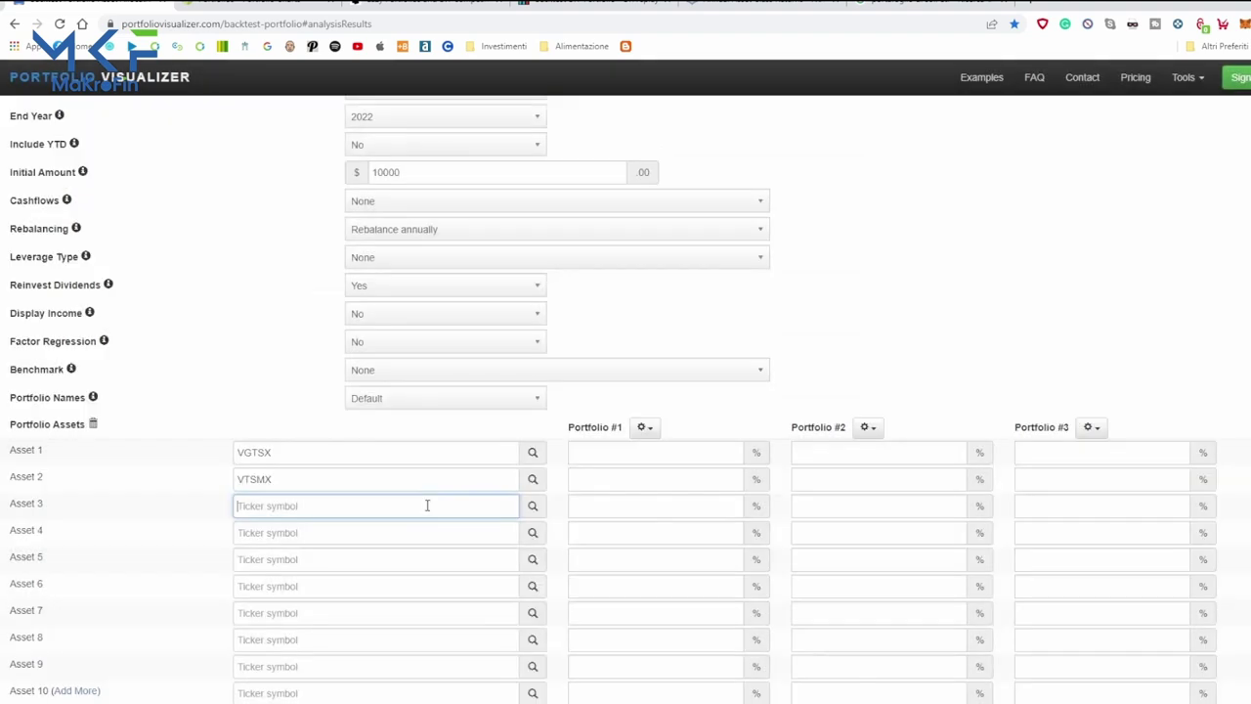
{"action": "type", "text": "reit"}
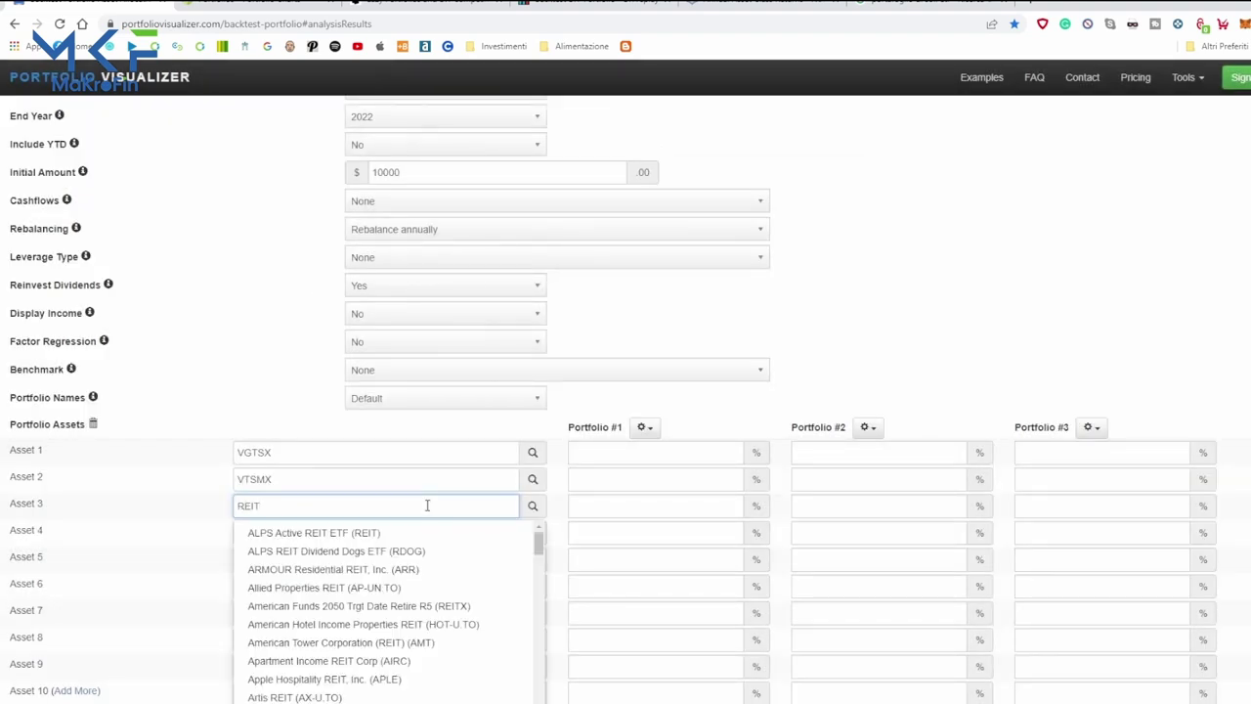
{"action": "key", "text": "Tab"}
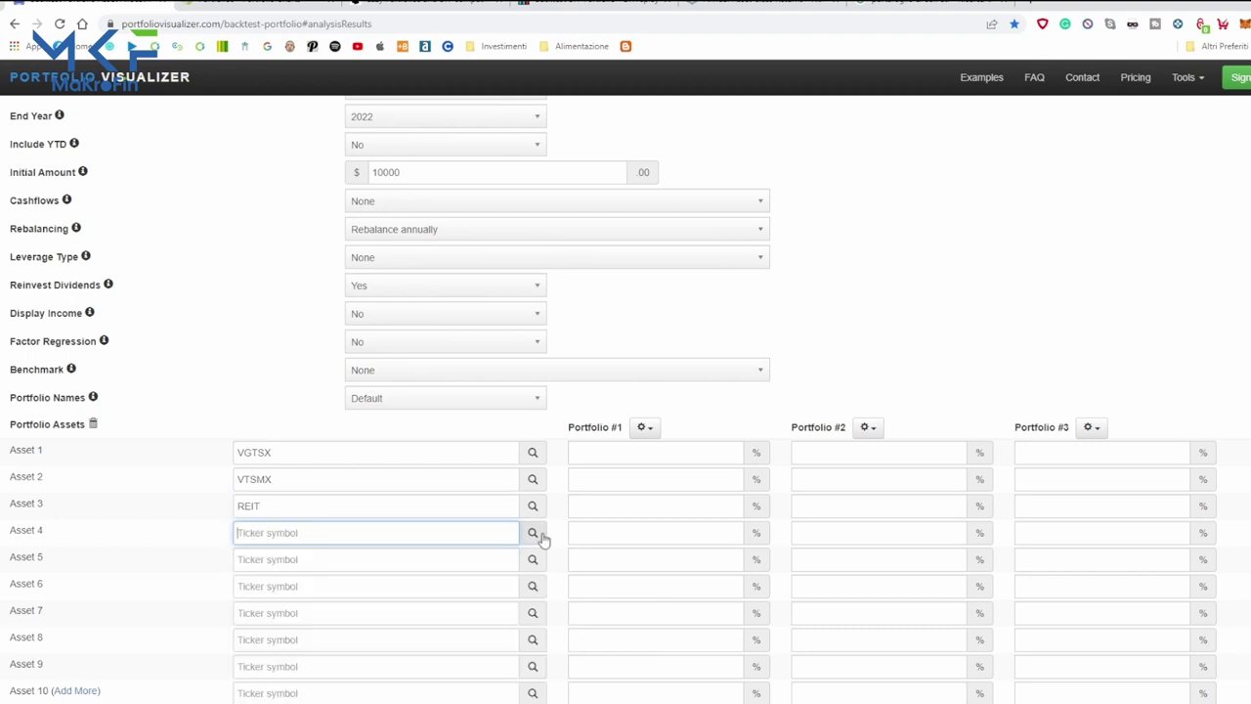
Choose the Long Term Treasury (VUSTX) asset class for Asset 4.
{"action": "left_click", "coordinate": [533, 532]}
{"action": "left_click", "coordinate": [671, 176]}
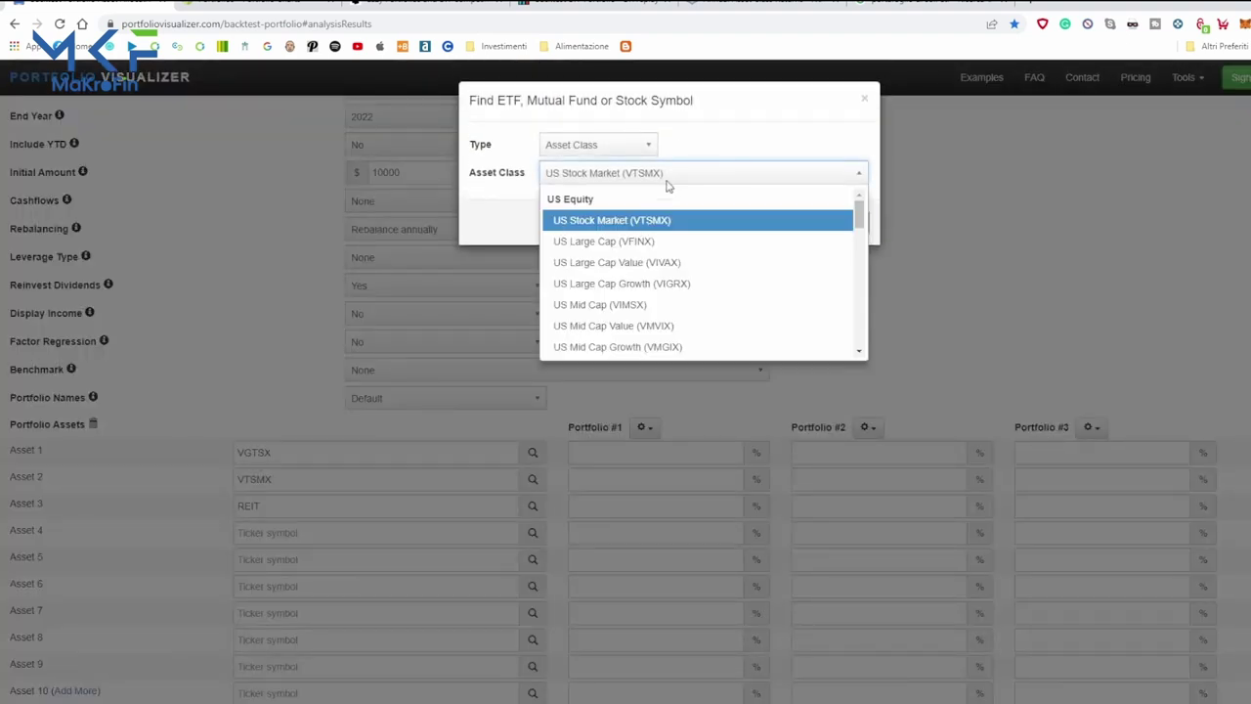
{"action": "scroll", "coordinate": [700, 209], "scroll_direction": "down", "scroll_amount": 1}
{"action": "scroll", "coordinate": [706, 224], "scroll_direction": "down", "scroll_amount": 5}
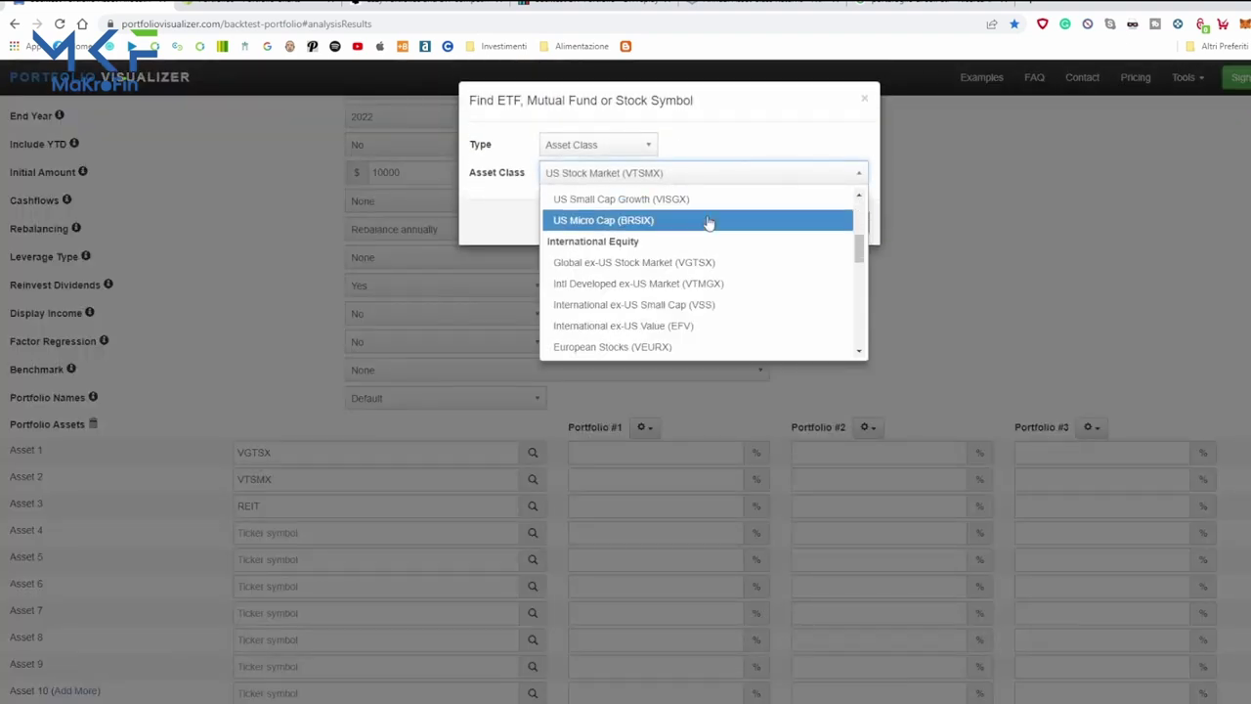
{"action": "left_click", "coordinate": [860, 354]}
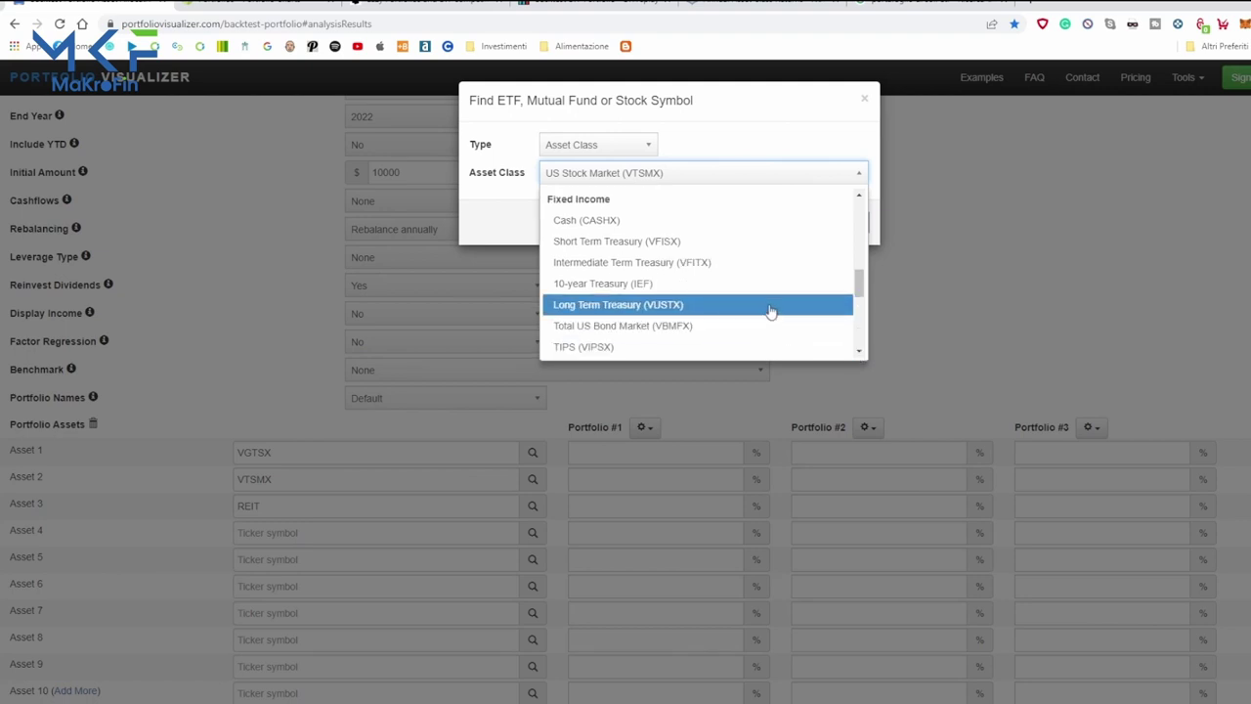
{"action": "left_click", "coordinate": [771, 310]}
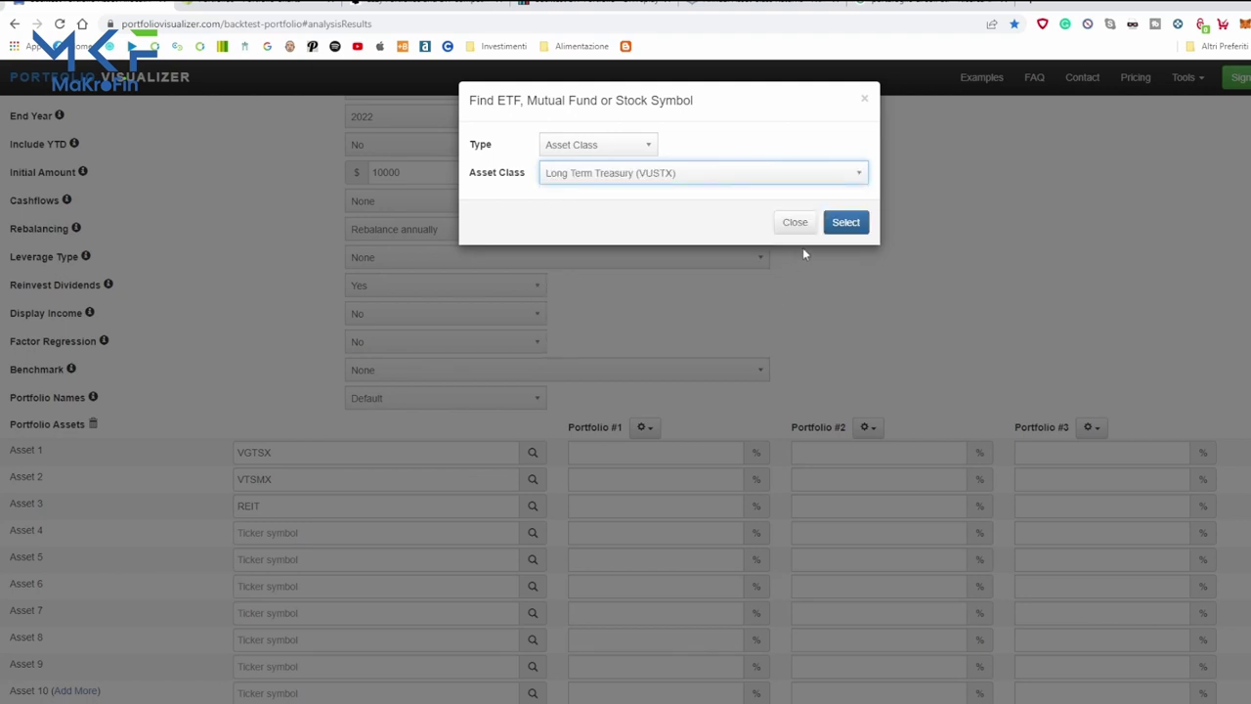
{"action": "left_click", "coordinate": [846, 222]}
Look up and add the LQD asset class as Asset 5 and VEIEX as Asset 6.
{"action": "left_click", "coordinate": [533, 559]}
{"action": "left_click", "coordinate": [740, 174]}
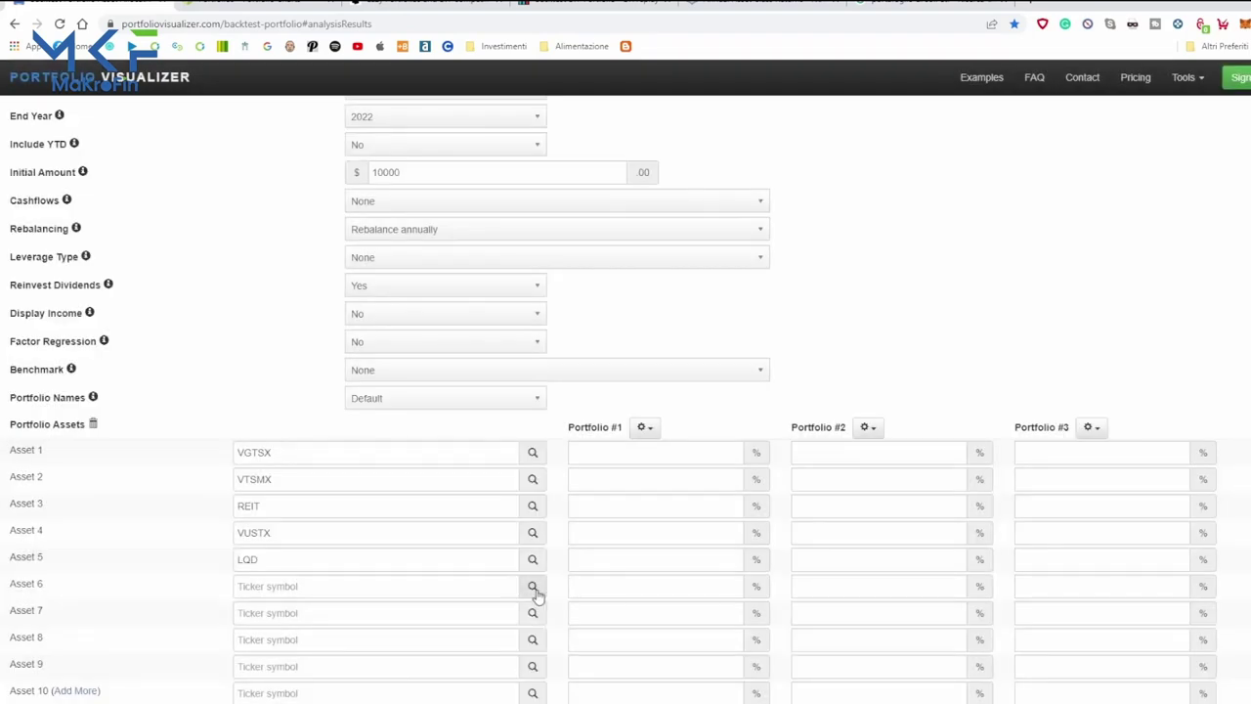
{"action": "left_click", "coordinate": [532, 586]}
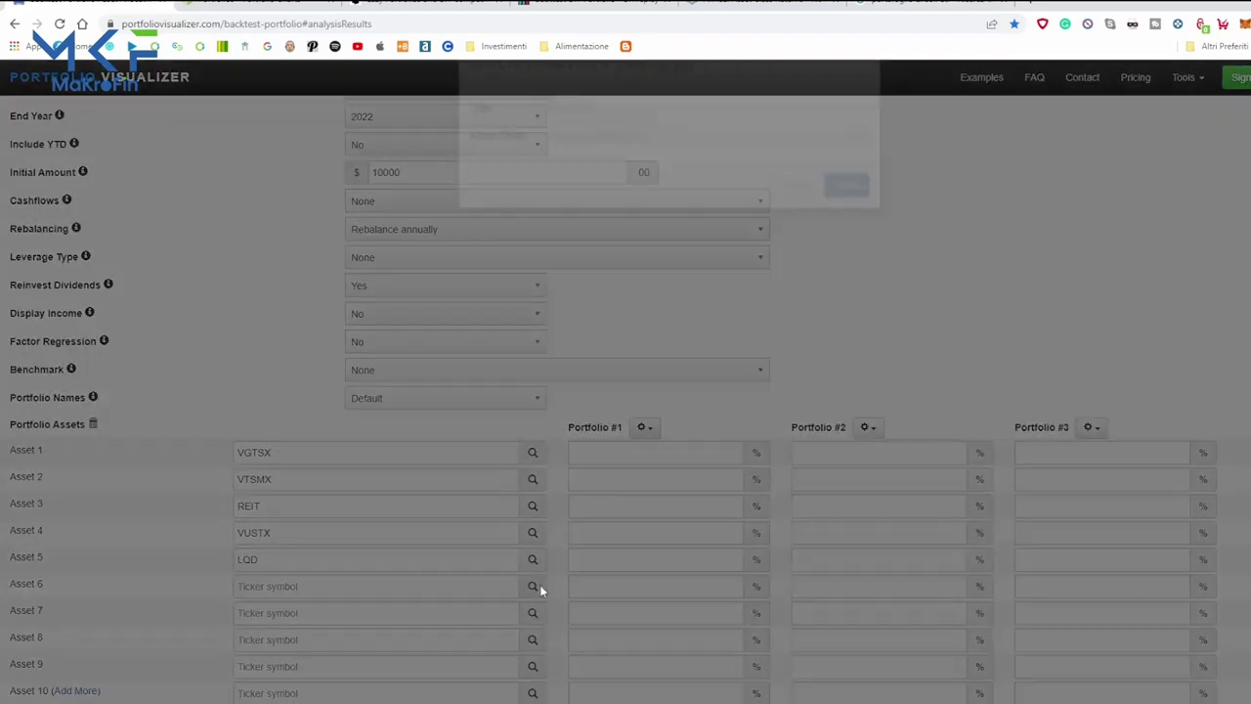
{"action": "left_click", "coordinate": [845, 222]}
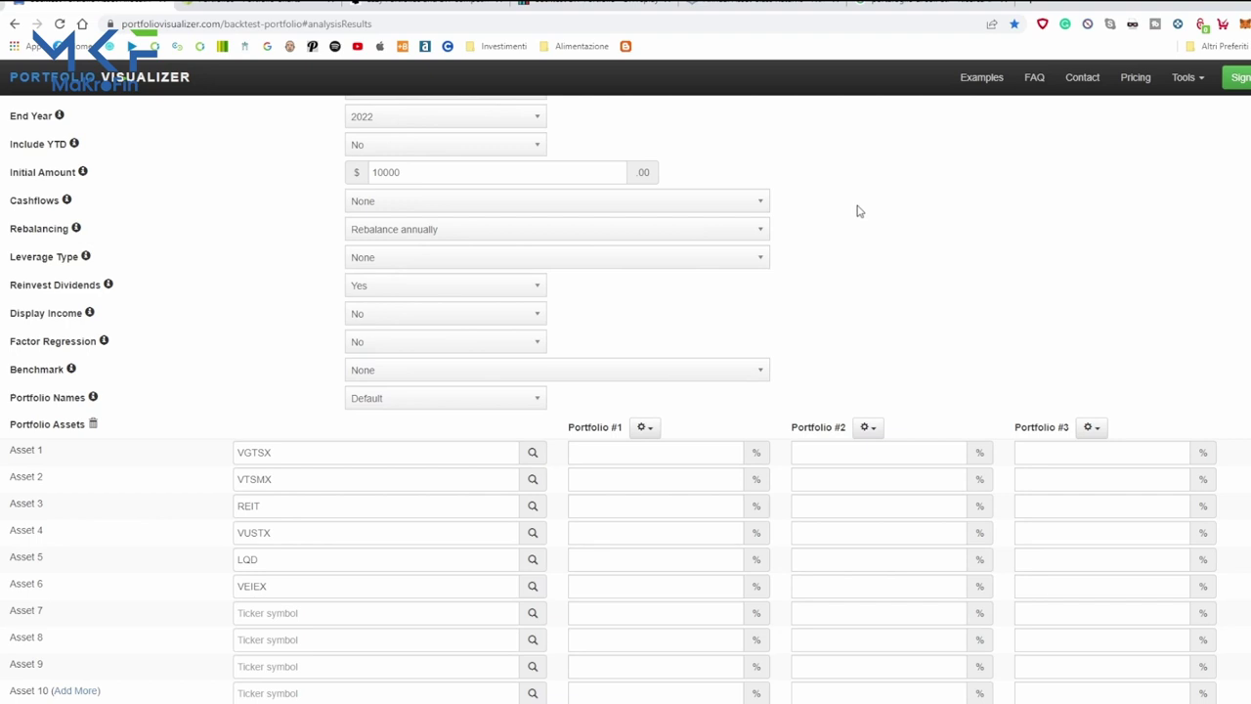
Apply equal weights to Portfolio #1 and set Portfolio #2's Asset 1 to 6 weights to 20, 15, 20, 15, 15 and 15%.
{"action": "left_click", "coordinate": [651, 428]}
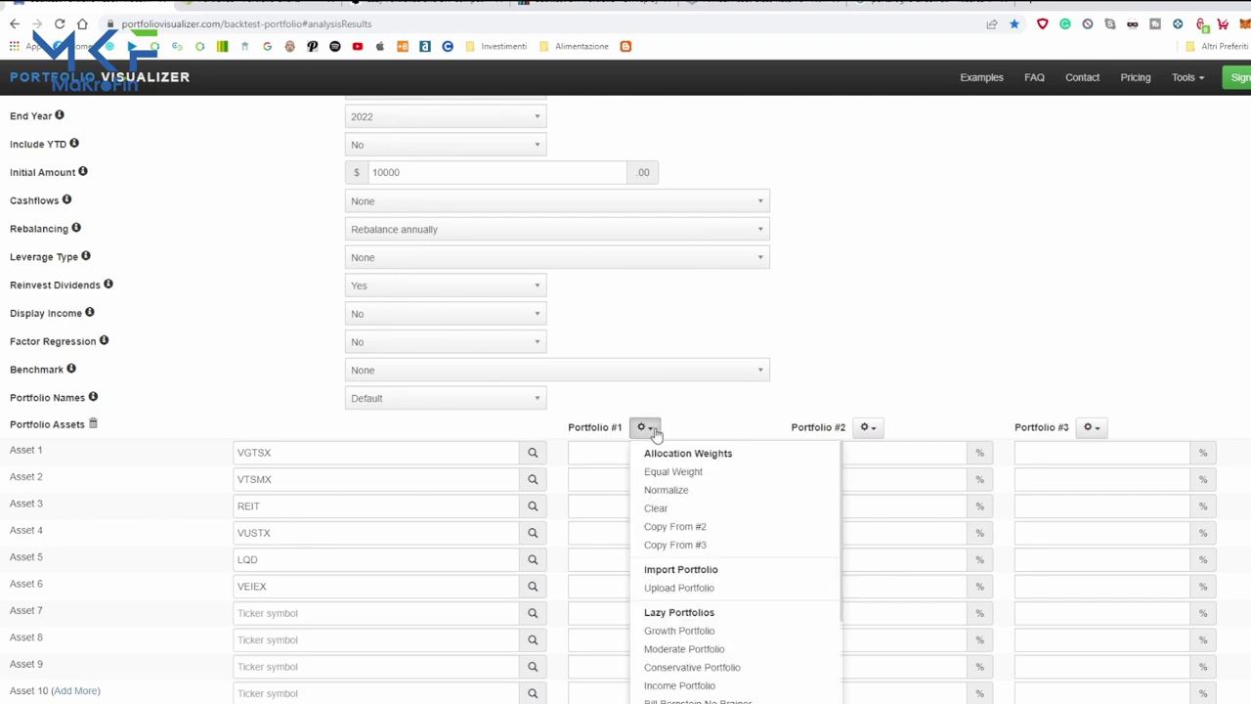
{"action": "left_click", "coordinate": [690, 473]}
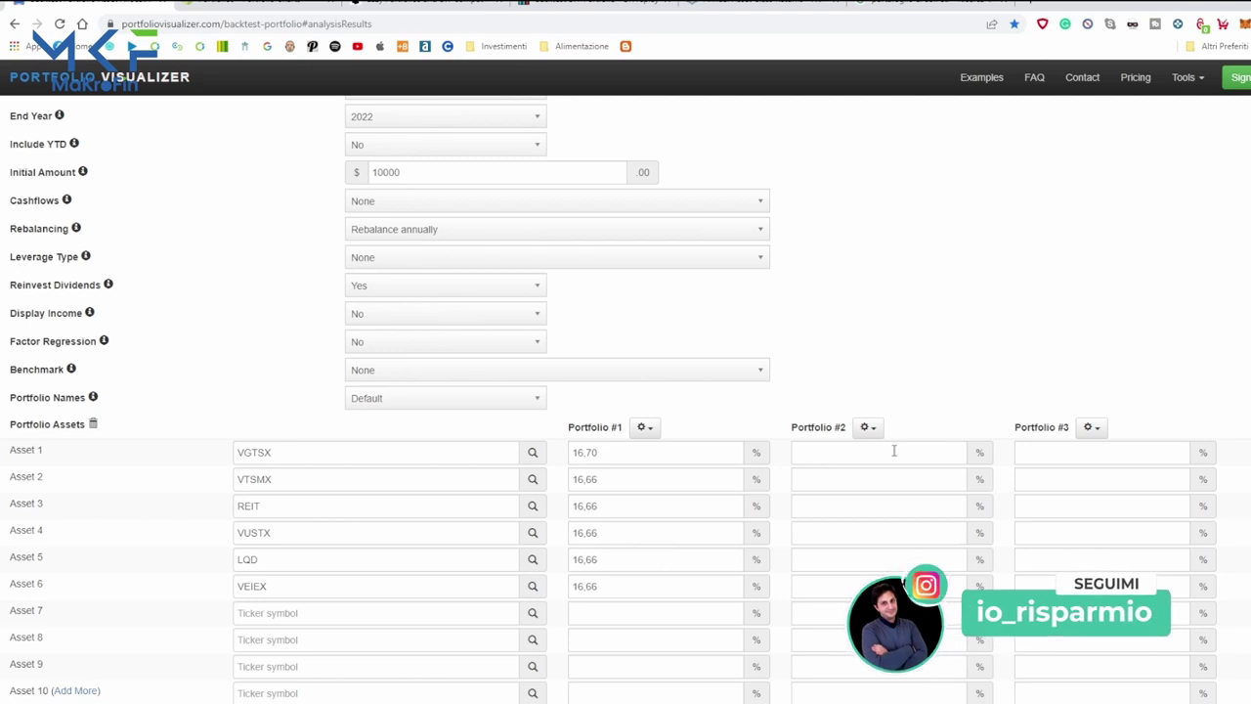
{"action": "left_click", "coordinate": [859, 449]}
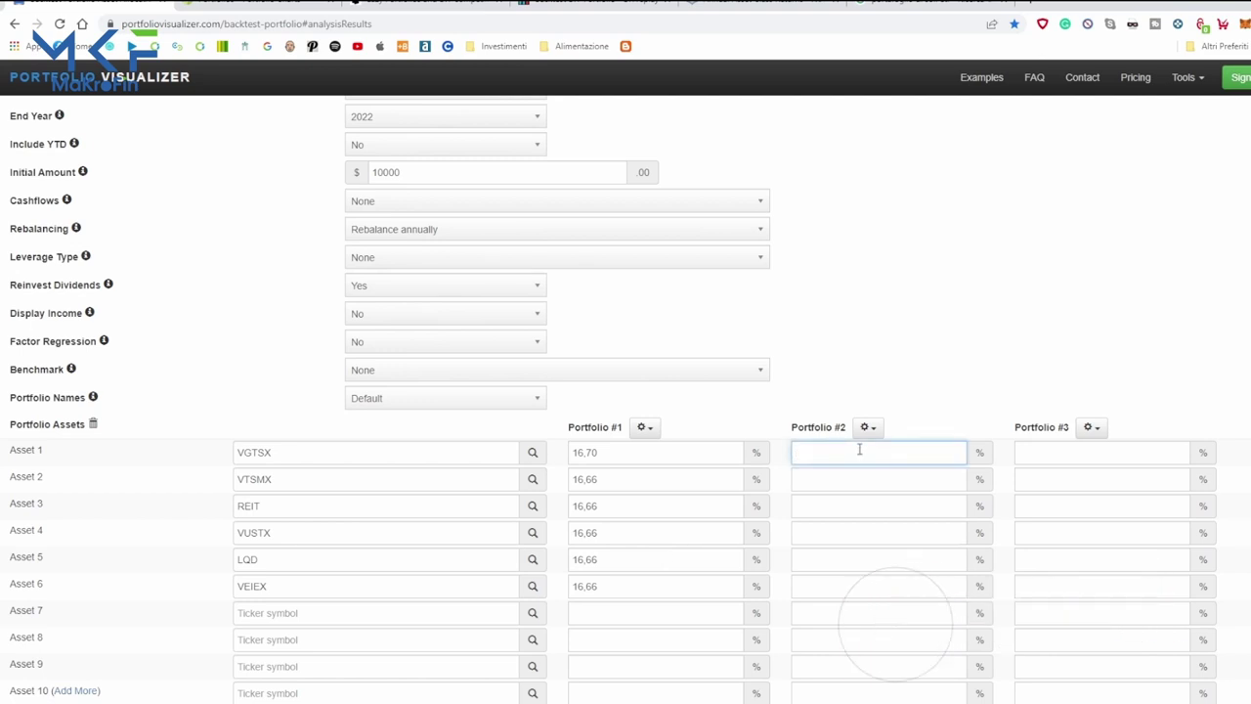
{"action": "type", "text": "15"}
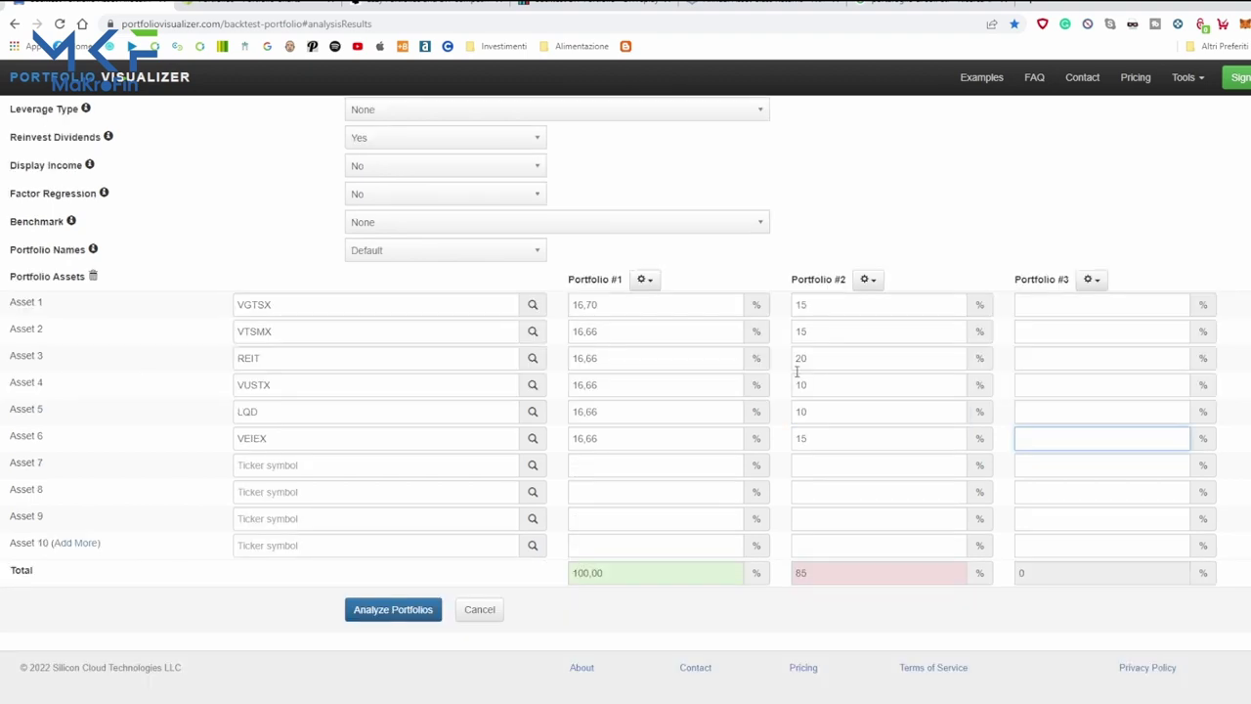
{"action": "double_click", "coordinate": [807, 384]}
{"action": "type", "text": "15"}
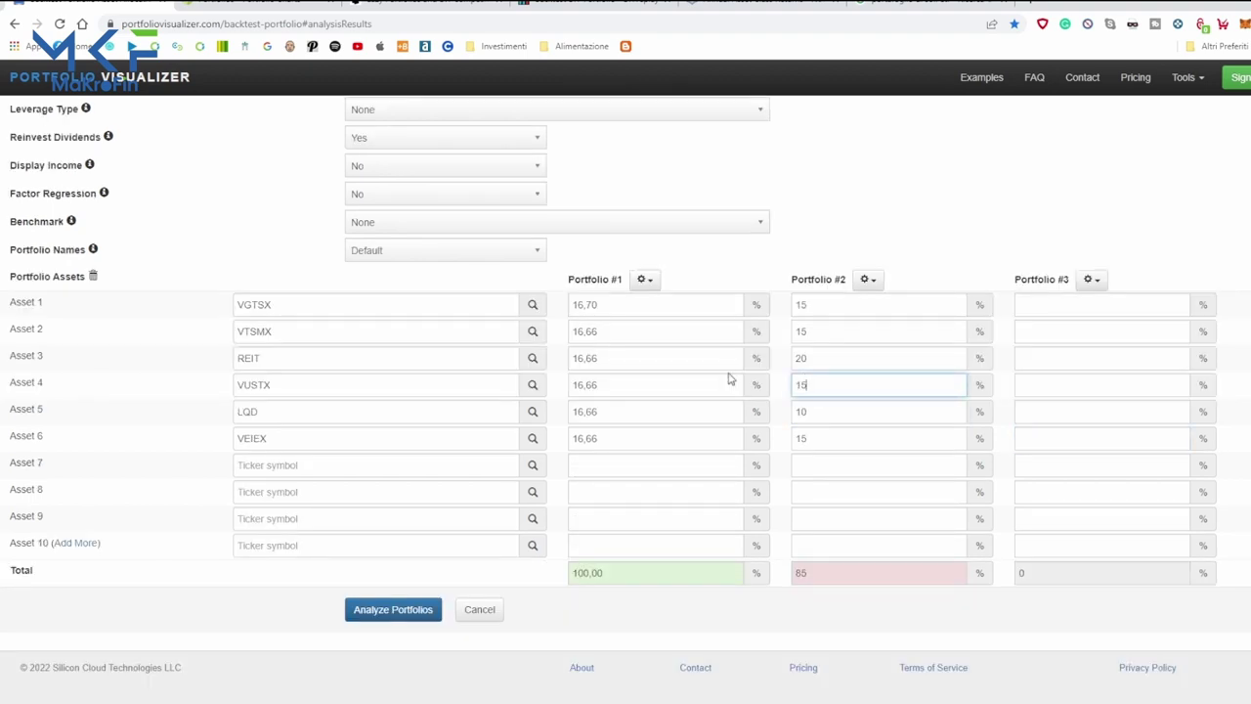
{"action": "key", "text": "Tab"}
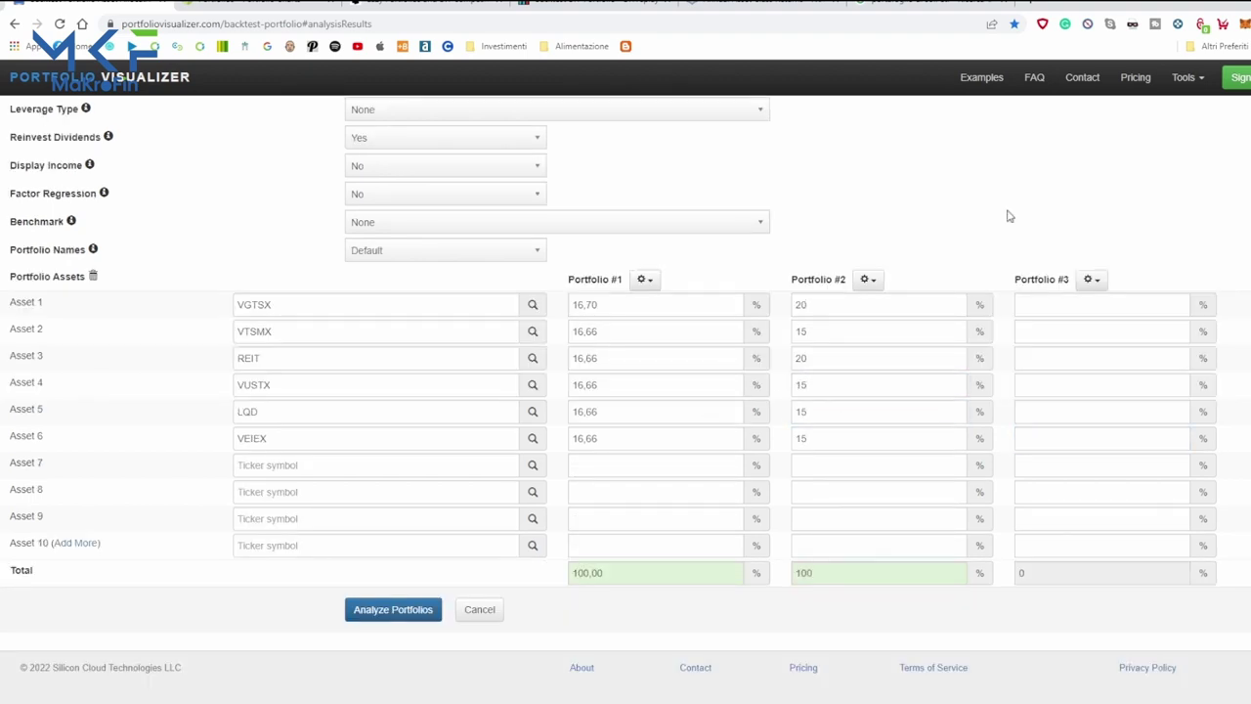
Set Portfolio #3's weights to 20% for each of Assets 1 to 4 and 10% each for Assets 5 and 6.
{"action": "left_click", "coordinate": [1064, 304]}
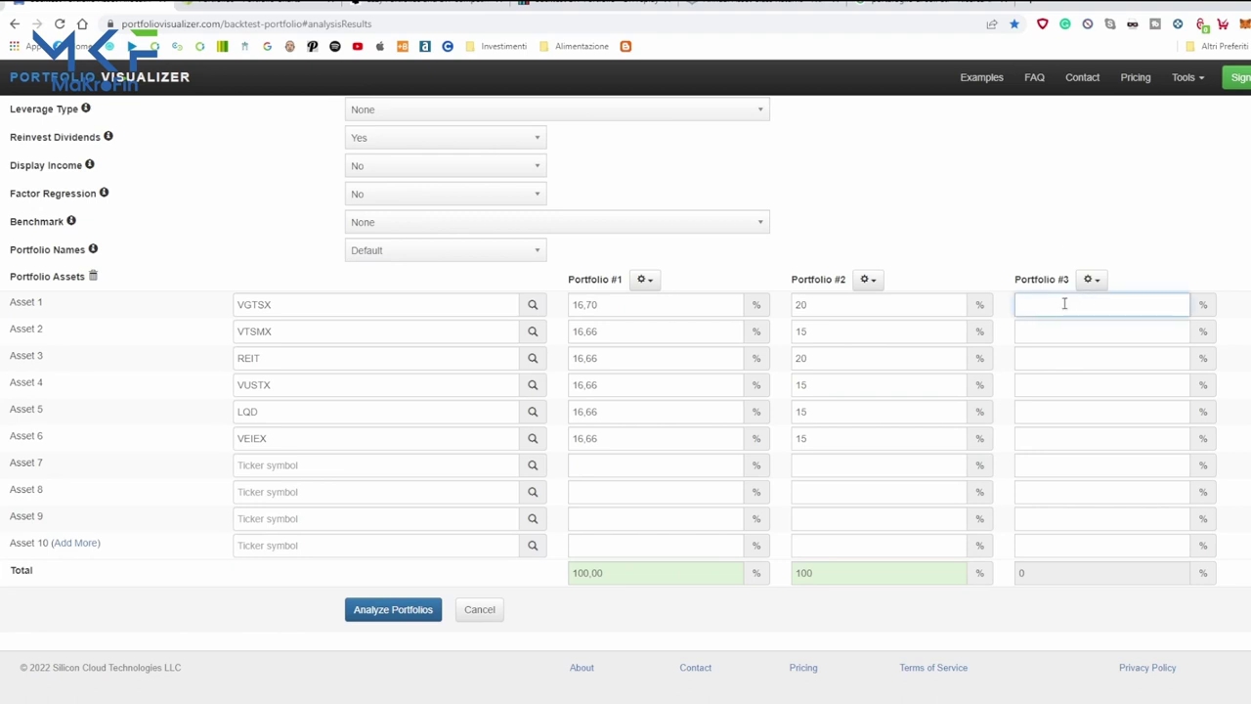
{"action": "type", "text": "20"}
{"action": "key", "text": "Tab"}
{"action": "type", "text": "20"}
{"action": "key", "text": "Tab"}
{"action": "type", "text": "20"}
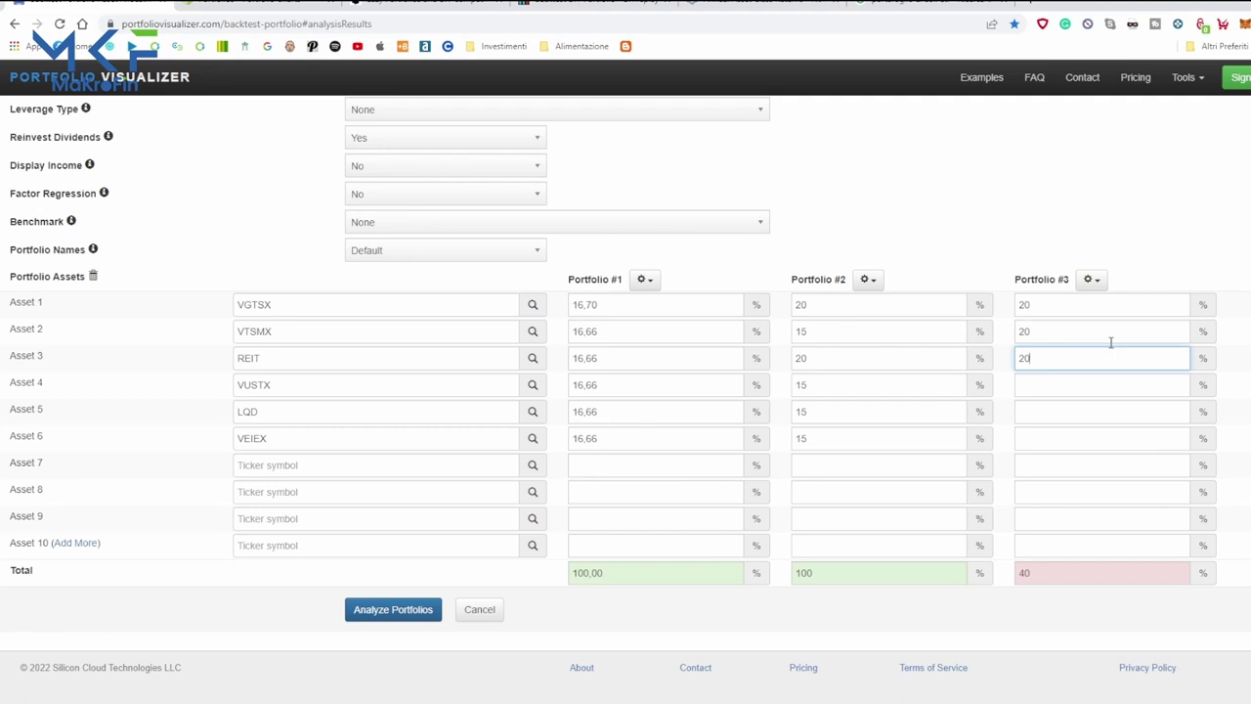
{"action": "left_click", "coordinate": [1050, 386]}
{"action": "type", "text": "20"}
{"action": "left_click", "coordinate": [1052, 415]}
{"action": "type", "text": "10"}
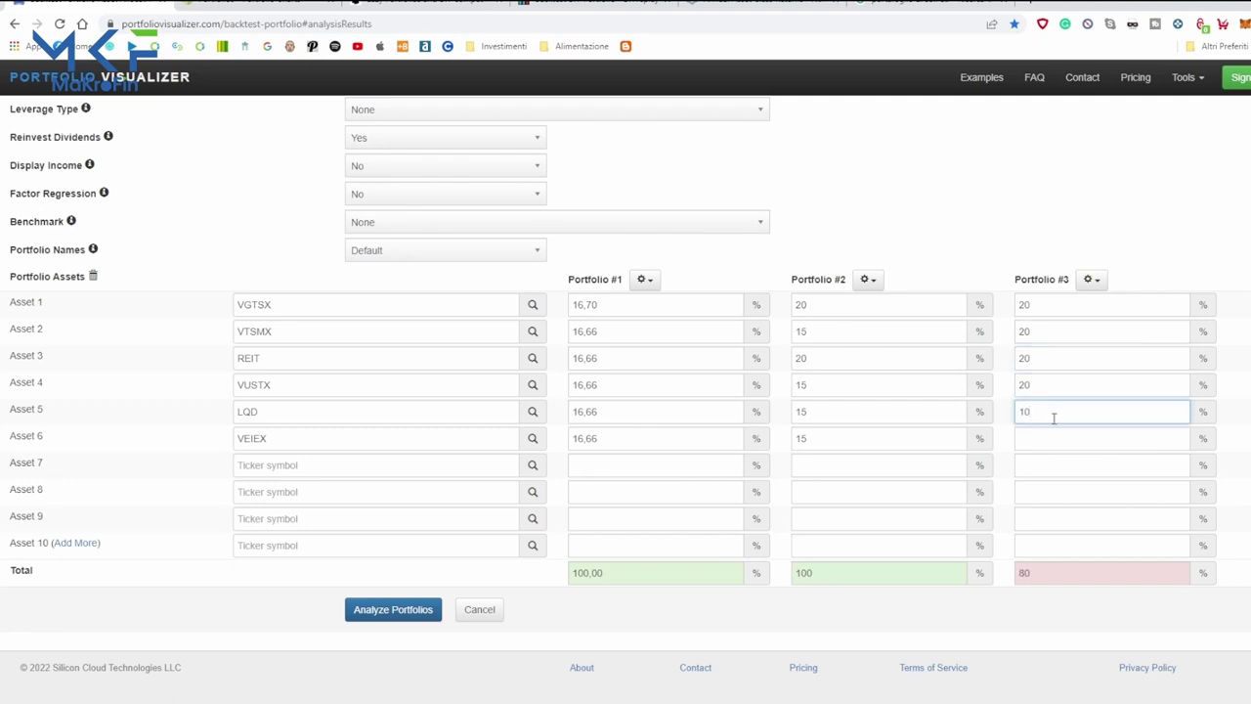
{"action": "left_click", "coordinate": [1051, 436]}
{"action": "type", "text": "10"}
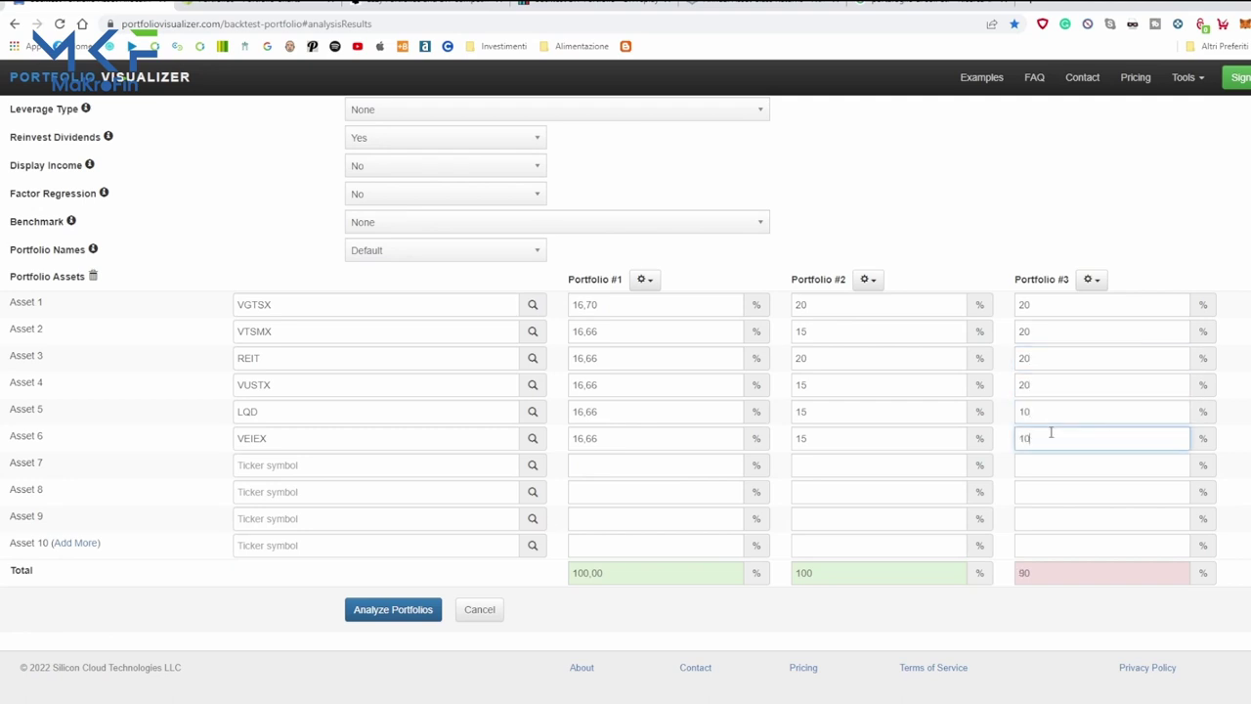
{"action": "left_click", "coordinate": [941, 205]}
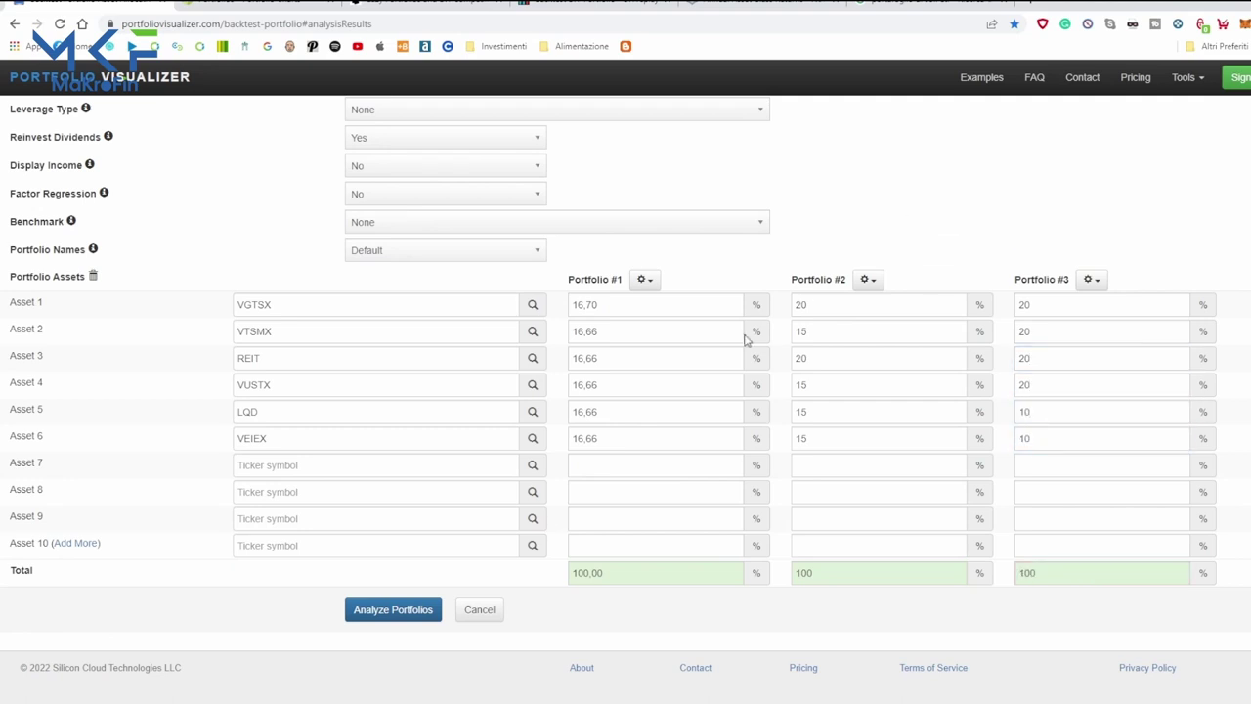
Set the benchmark to a specified ticker and enter spy as the benchmark ticker.
{"action": "left_click", "coordinate": [418, 609]}
{"action": "scroll", "coordinate": [484, 368], "scroll_direction": "up", "scroll_amount": 2}
{"action": "left_click", "coordinate": [485, 435]}
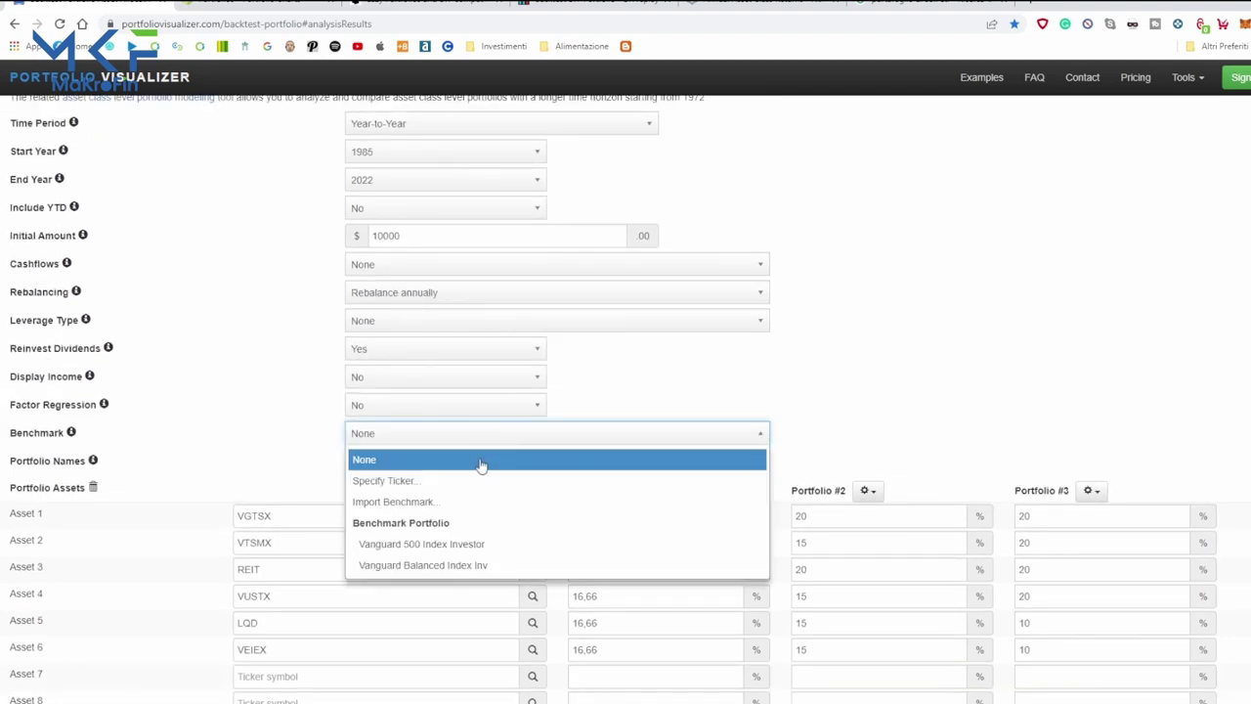
{"action": "left_click", "coordinate": [480, 481]}
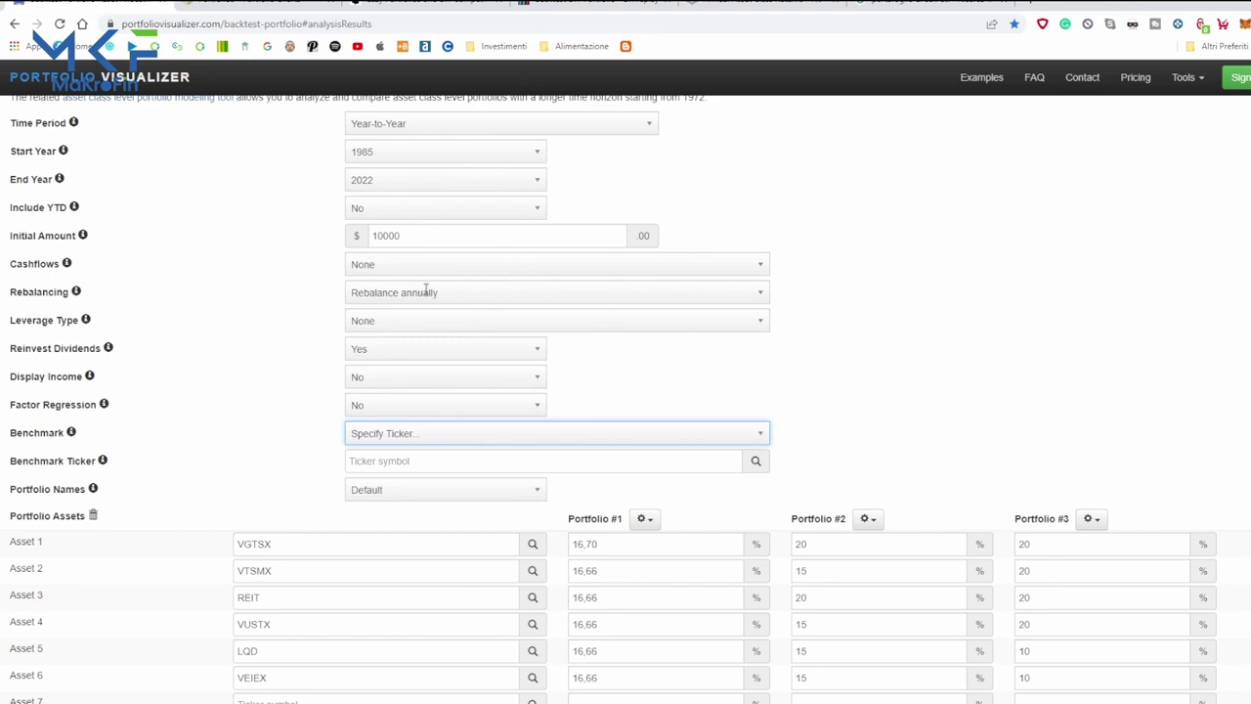
{"action": "scroll", "coordinate": [479, 268], "scroll_direction": "down", "scroll_amount": 3}
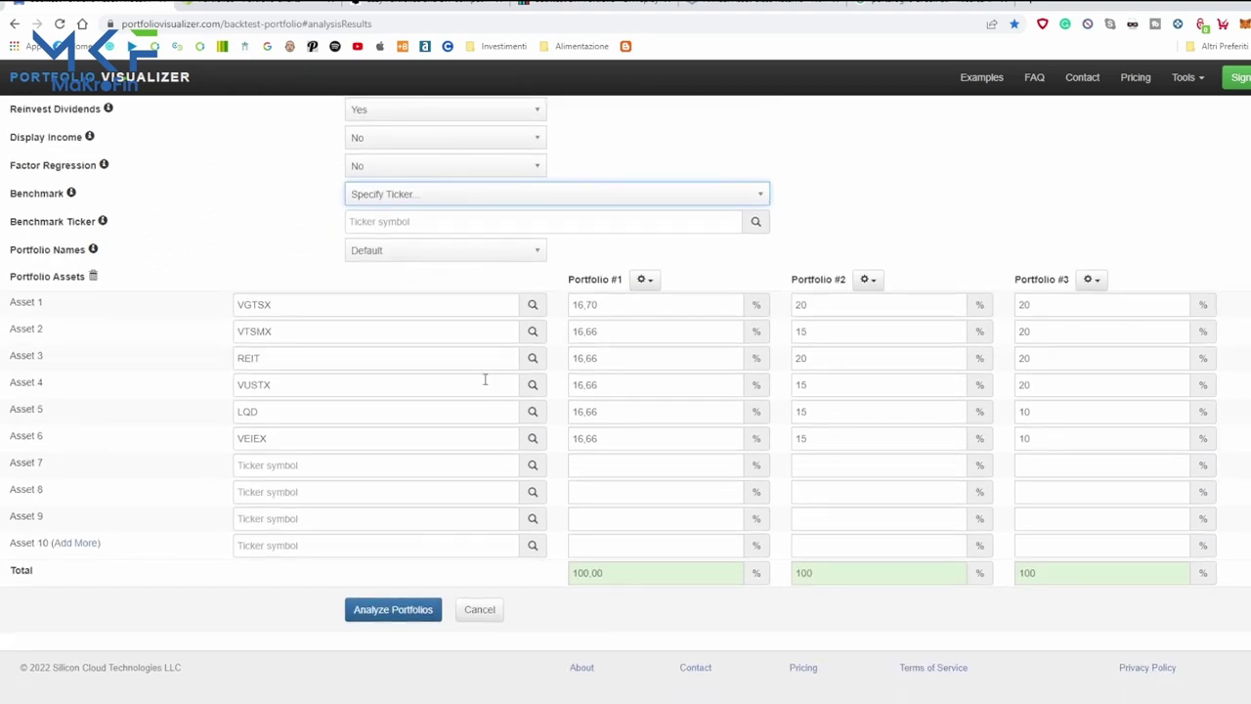
{"action": "left_click", "coordinate": [576, 221]}
{"action": "type", "text": "spy"}
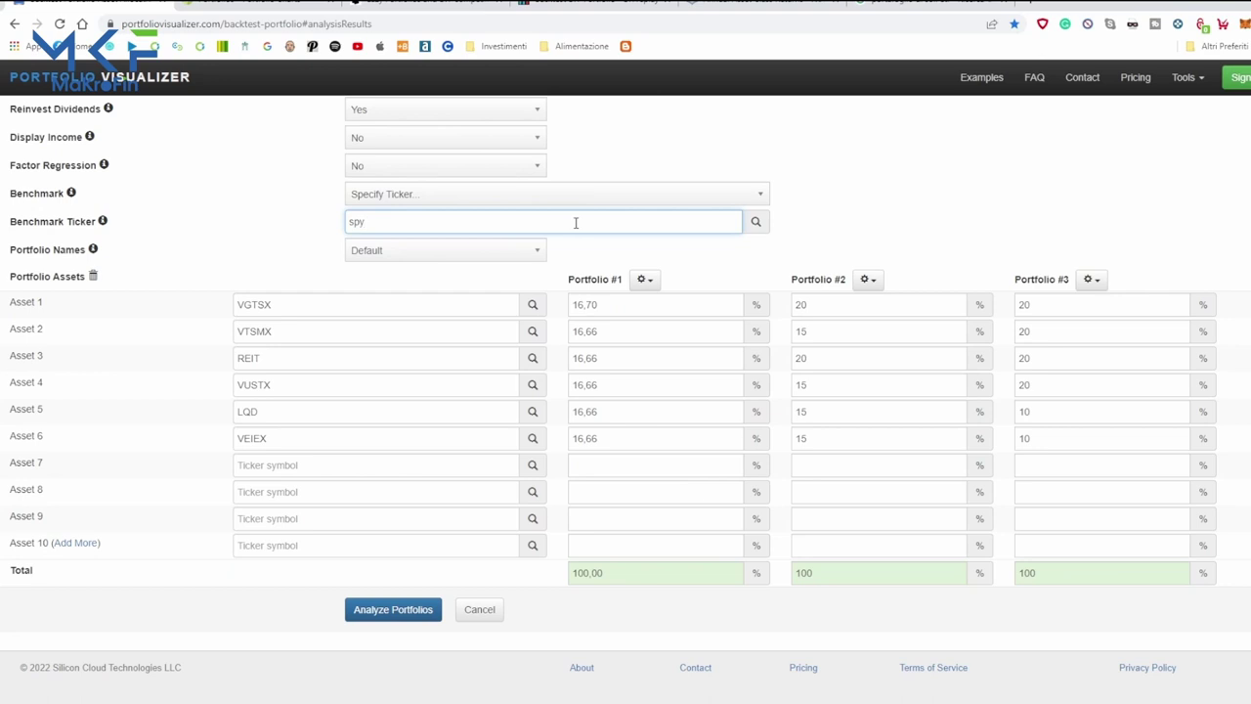
{"action": "left_click", "coordinate": [548, 244]}
Run the portfolio analysis and review the allocations, the portfolio returns table and the growth chart against the benchmark.
{"action": "left_click", "coordinate": [411, 609]}
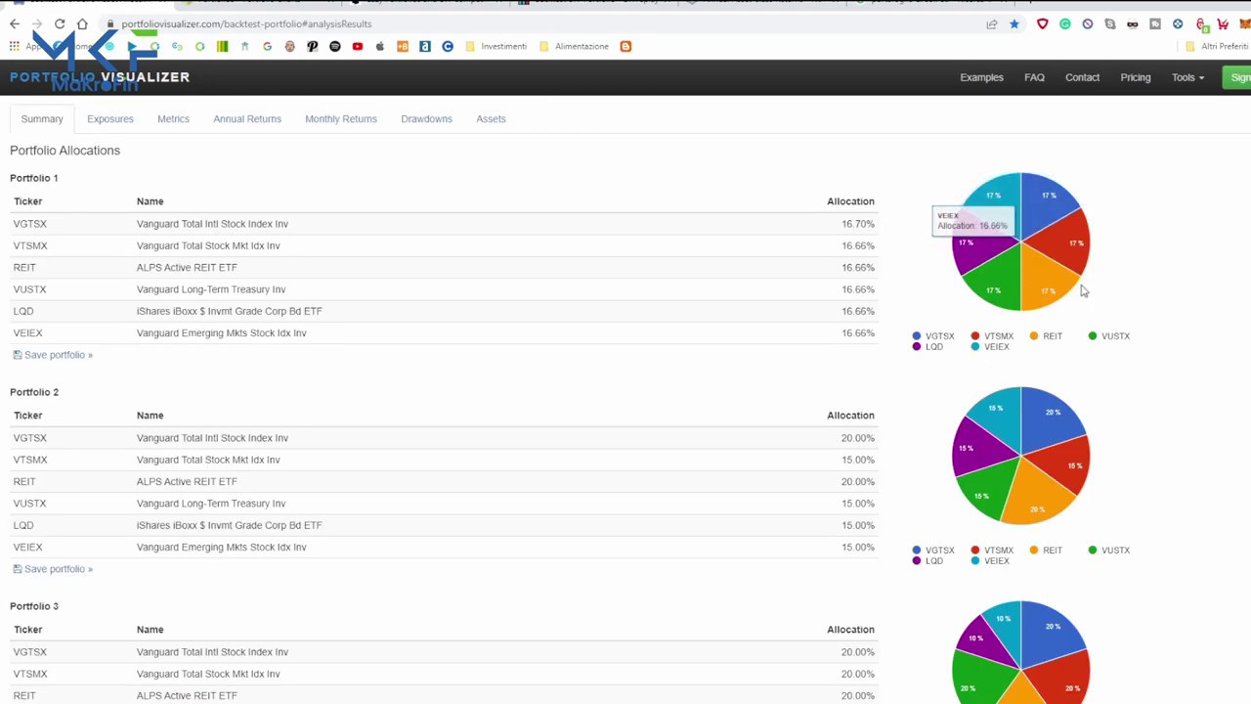
{"action": "scroll", "coordinate": [1131, 374], "scroll_direction": "down", "scroll_amount": 4}
{"action": "scroll", "coordinate": [1131, 376], "scroll_direction": "down", "scroll_amount": 1}
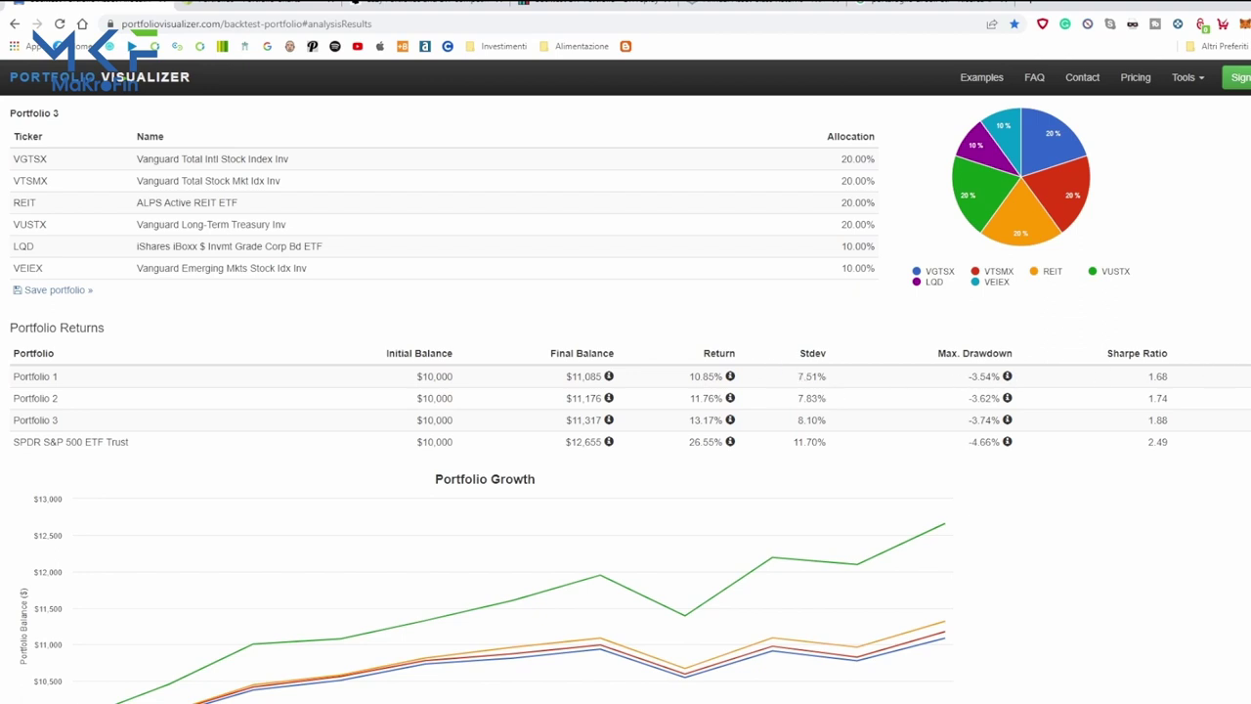
{"action": "scroll", "coordinate": [838, 528], "scroll_direction": "down", "scroll_amount": 3}
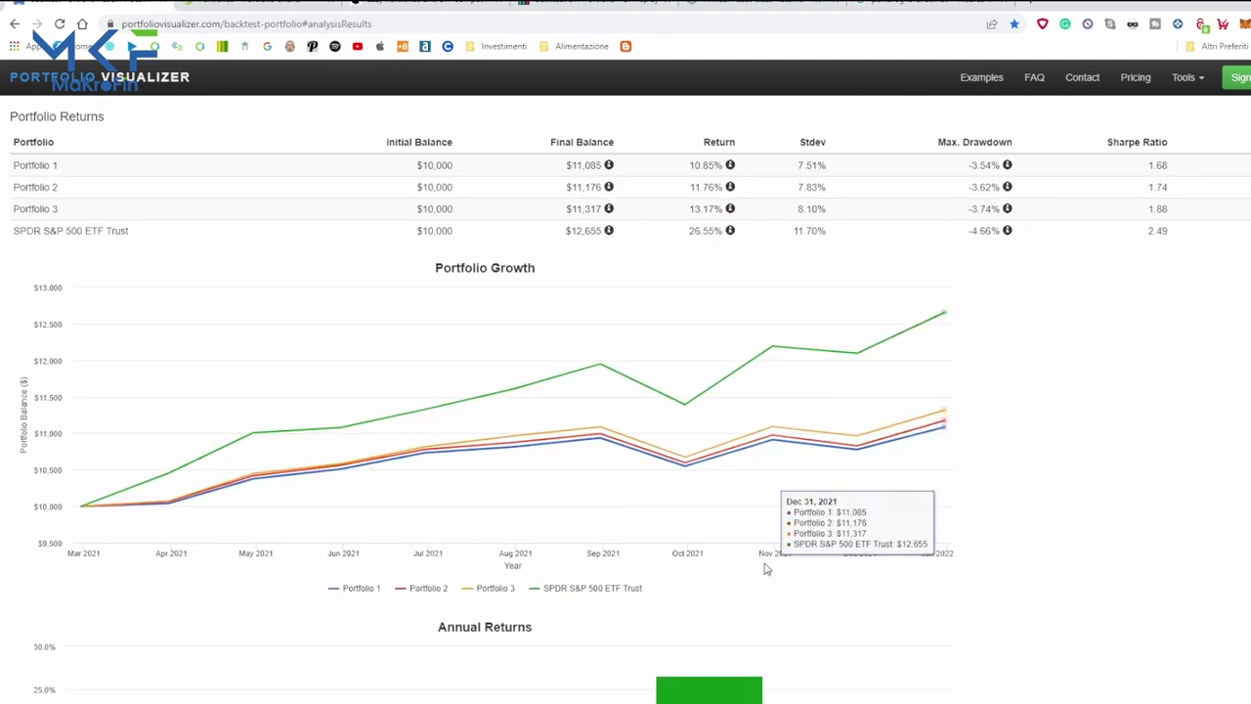
{"action": "scroll", "coordinate": [386, 494], "scroll_direction": "up", "scroll_amount": 10}
{"action": "scroll", "coordinate": [386, 494], "scroll_direction": "down", "scroll_amount": 1}
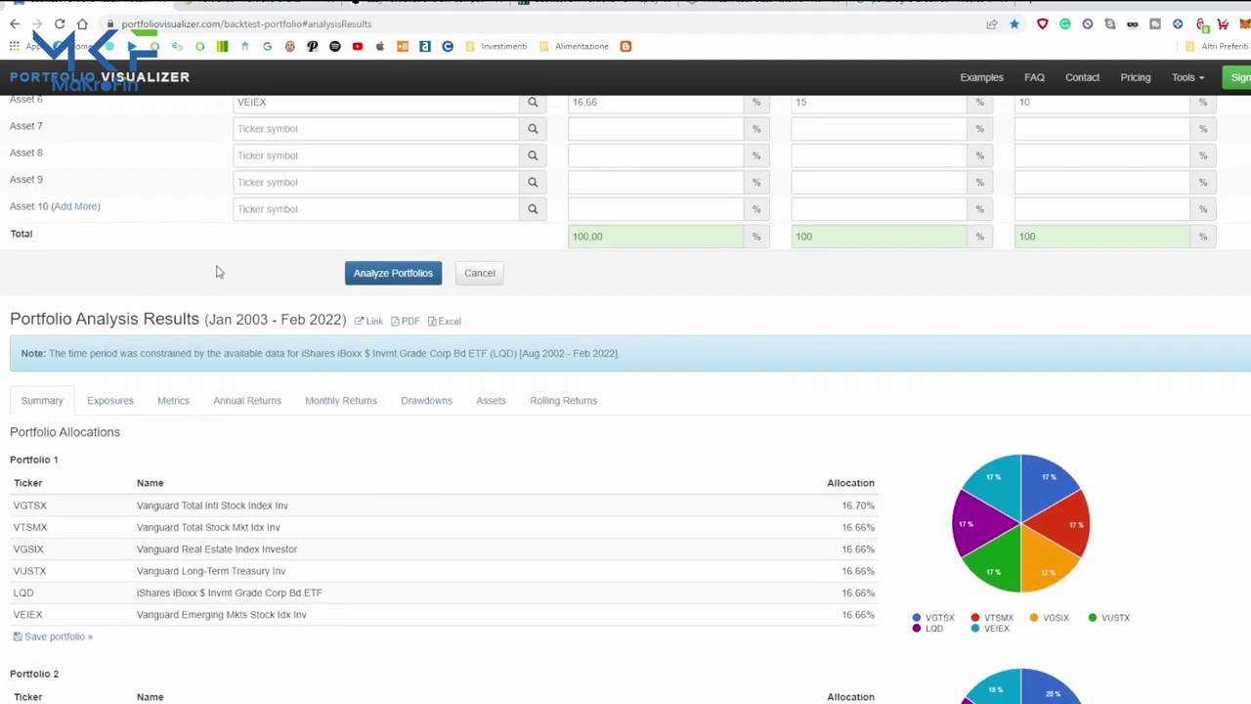
Compare the asset weights of the three portfolios with the portfolio returns table and the growth chart.
{"action": "scroll", "coordinate": [272, 293], "scroll_direction": "up", "scroll_amount": 3}
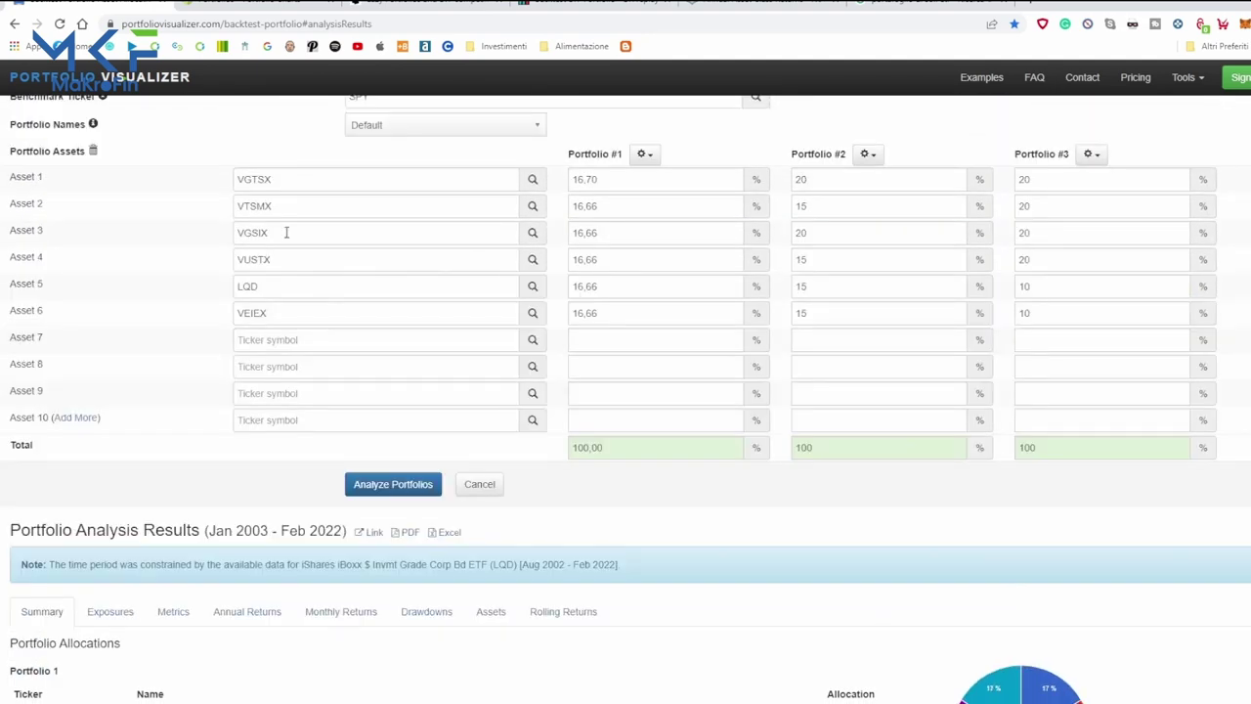
{"action": "left_click_drag", "start_coordinate": [287, 232], "coordinate": [227, 241]}
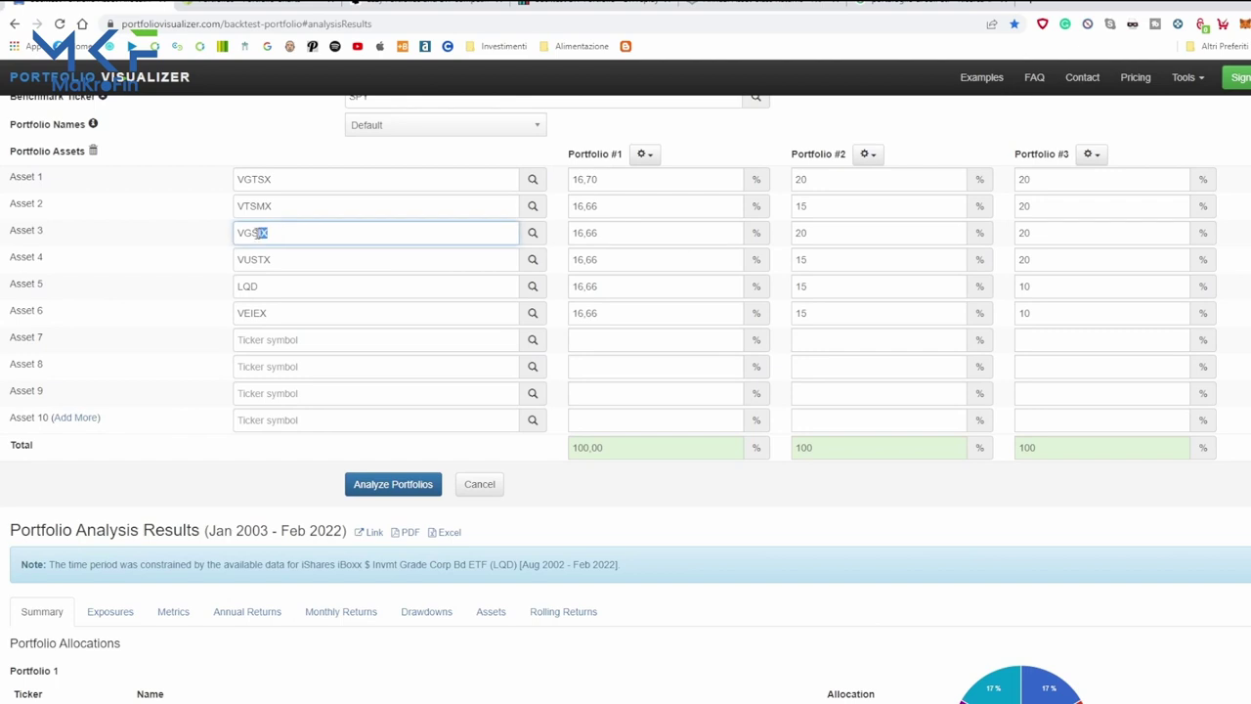
{"action": "left_click", "coordinate": [176, 232]}
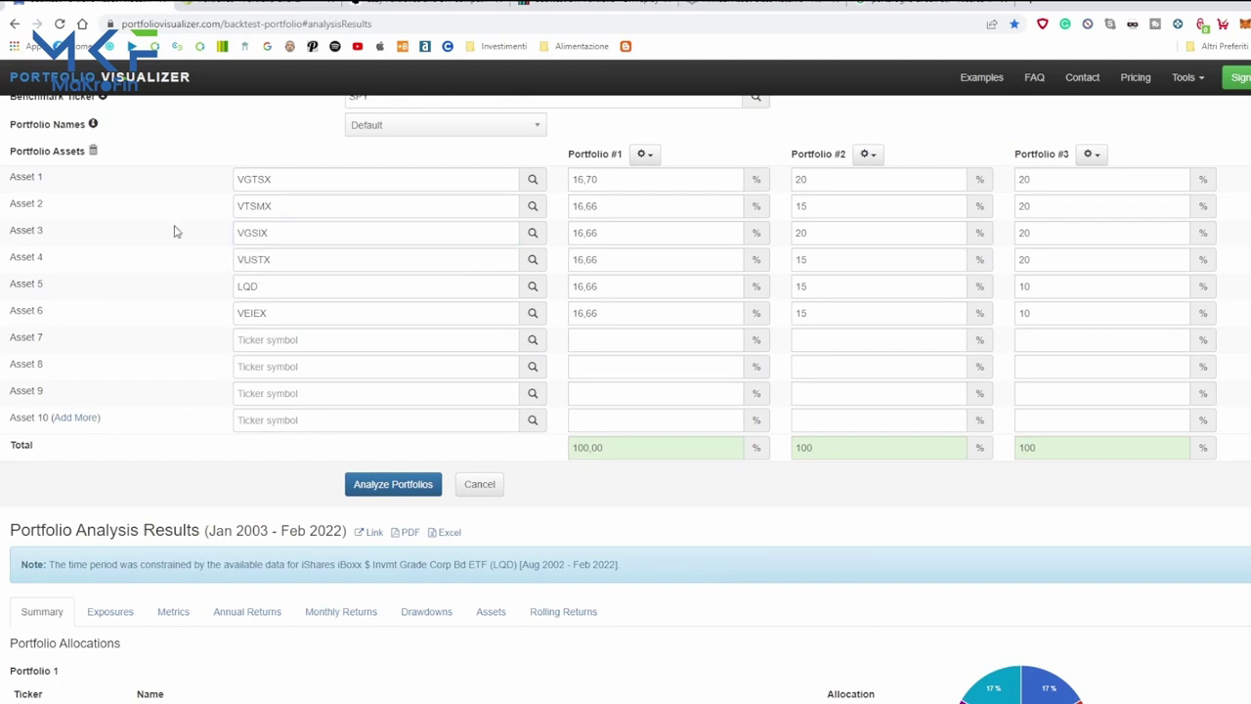
{"action": "scroll", "coordinate": [294, 236], "scroll_direction": "down", "scroll_amount": 10}
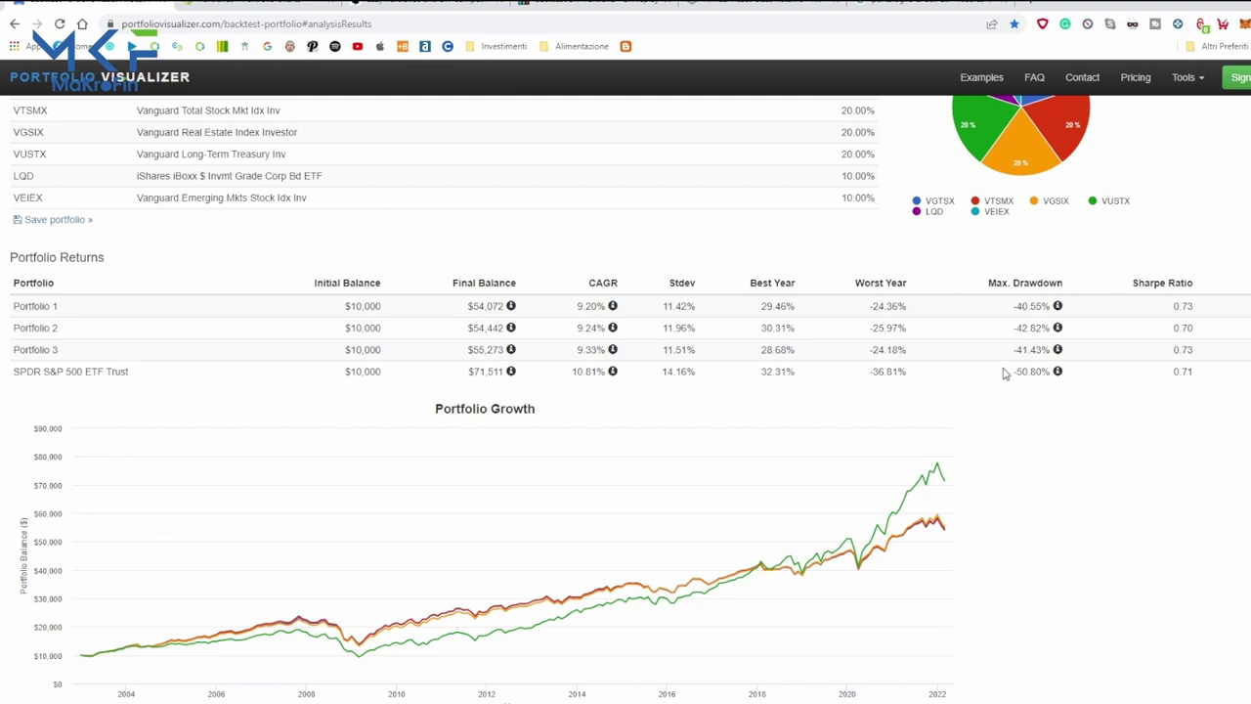
{"action": "scroll", "coordinate": [978, 332], "scroll_direction": "up", "scroll_amount": 10}
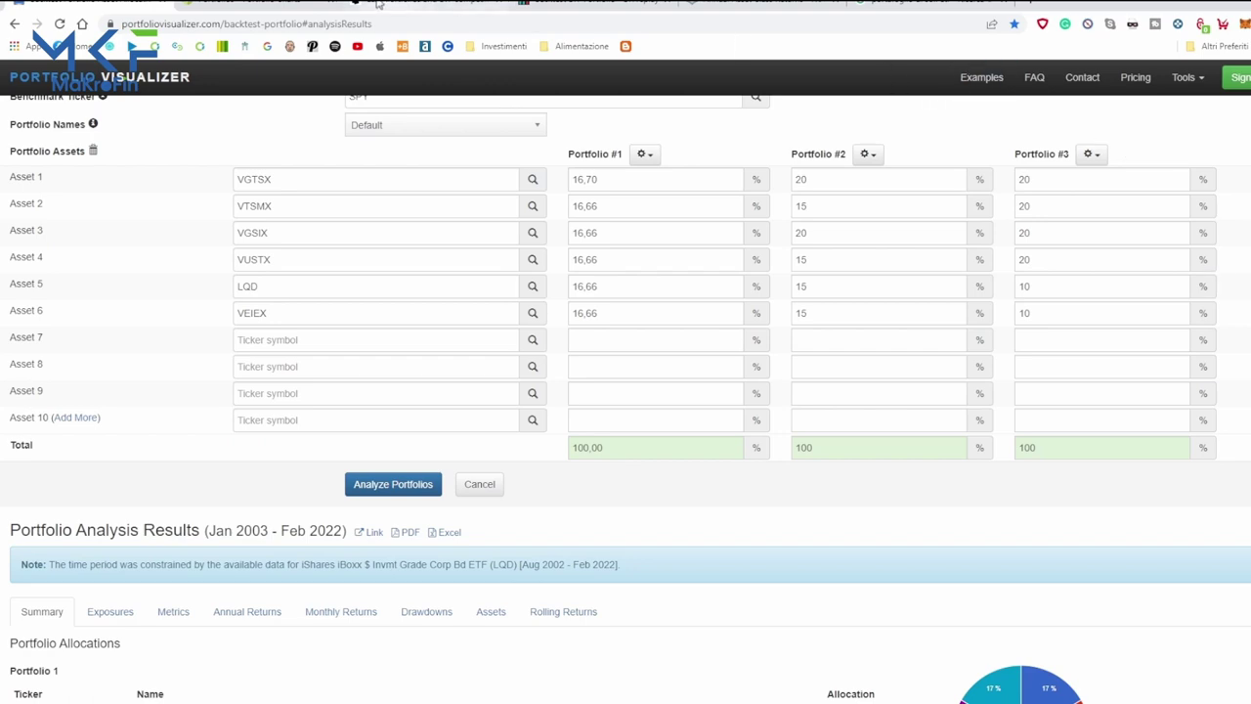
Switch to Portfolio Charts, browse the Professional Recommendations portfolios and open the Core Four Portfolio.
{"action": "left_click", "coordinate": [264, 5]}
{"action": "scroll", "coordinate": [1176, 365], "scroll_direction": "down", "scroll_amount": 10}
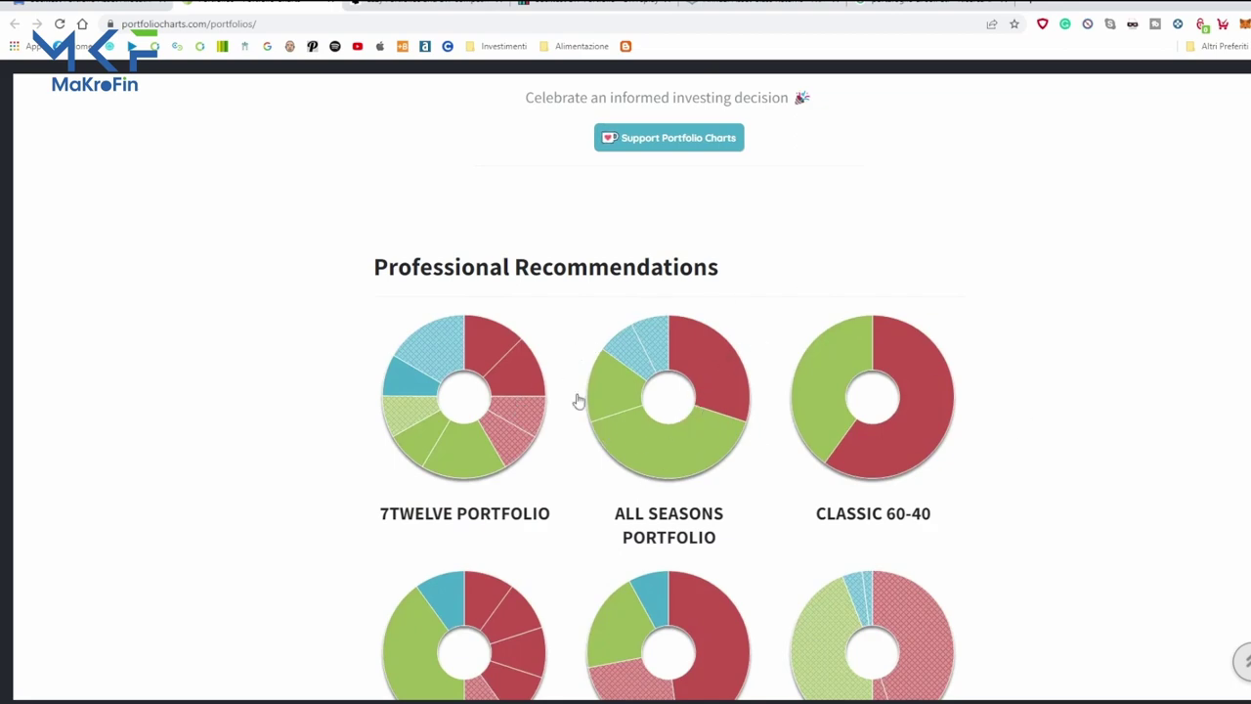
{"action": "scroll", "coordinate": [896, 417], "scroll_direction": "down", "scroll_amount": 2}
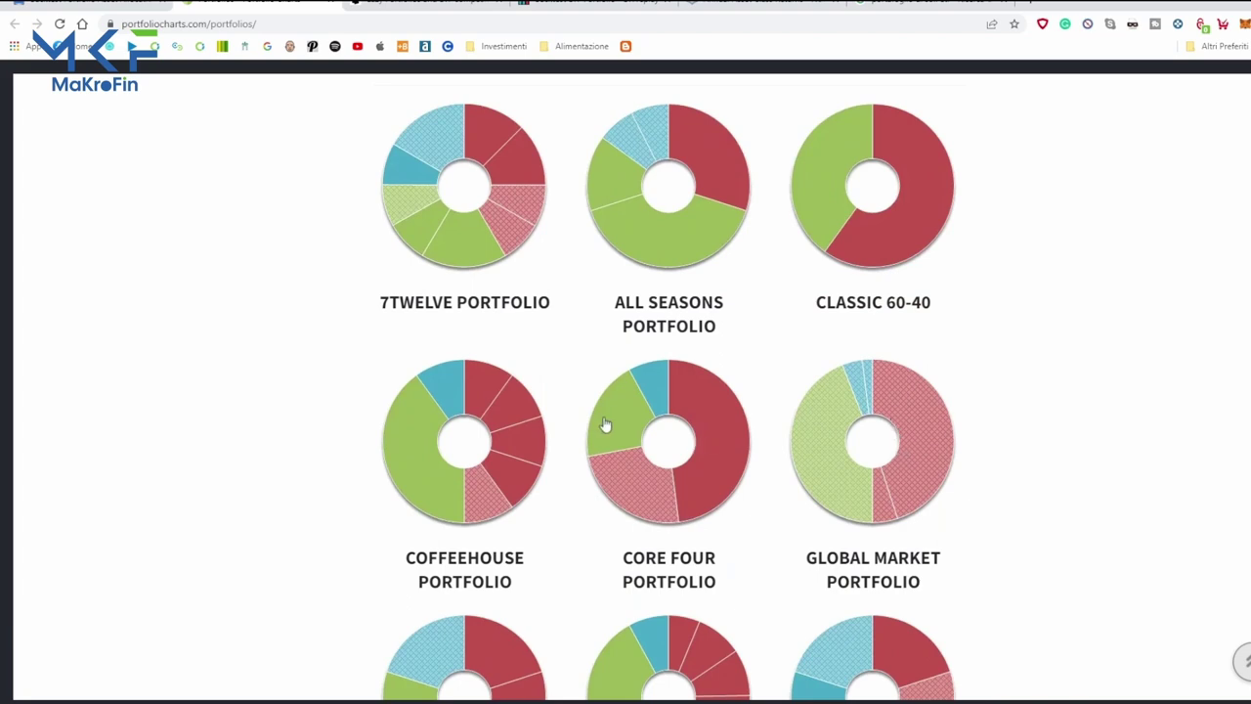
{"action": "scroll", "coordinate": [606, 427], "scroll_direction": "down", "scroll_amount": 1}
{"action": "scroll", "coordinate": [548, 439], "scroll_direction": "down", "scroll_amount": 1}
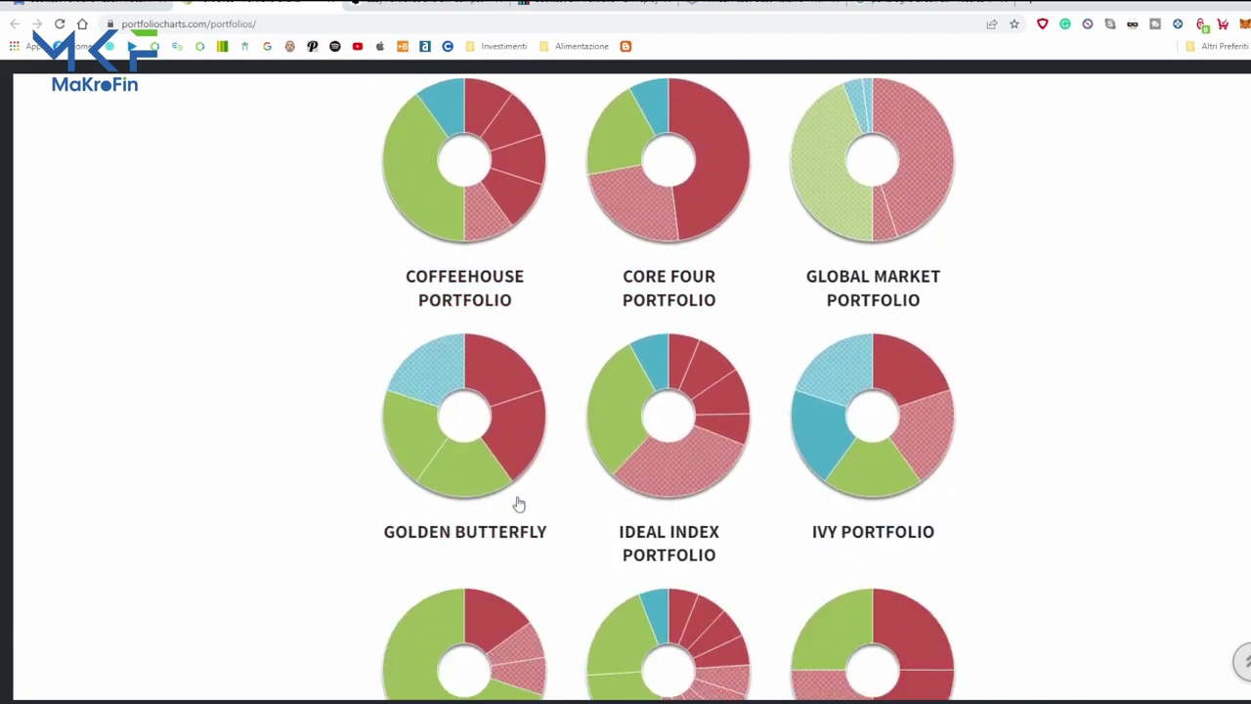
{"action": "scroll", "coordinate": [861, 452], "scroll_direction": "down", "scroll_amount": 2}
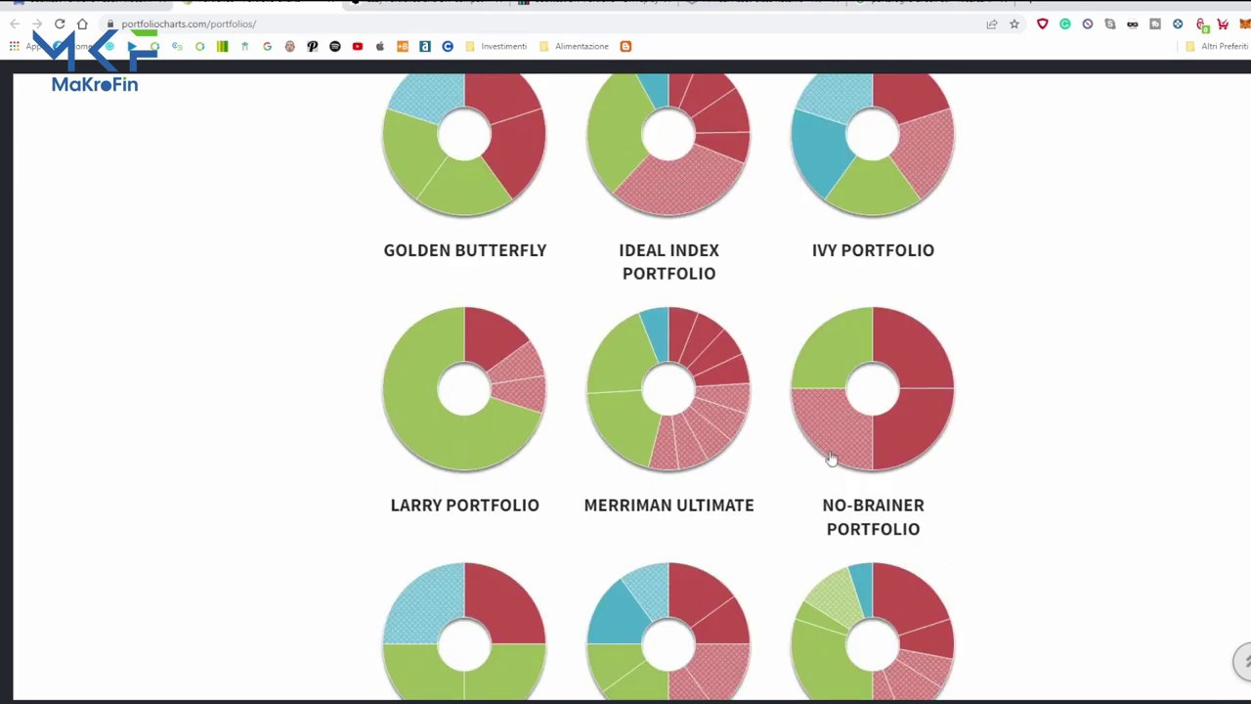
{"action": "scroll", "coordinate": [830, 460], "scroll_direction": "up", "scroll_amount": 3}
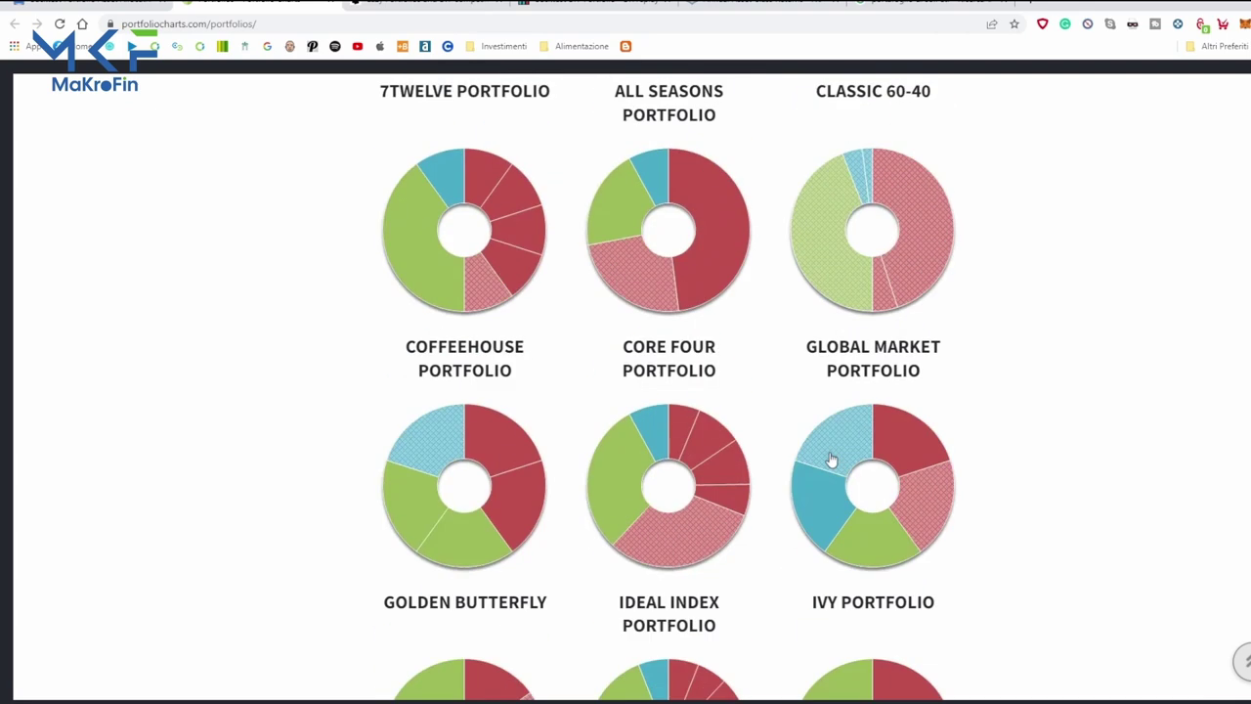
{"action": "scroll", "coordinate": [830, 460], "scroll_direction": "up", "scroll_amount": 1}
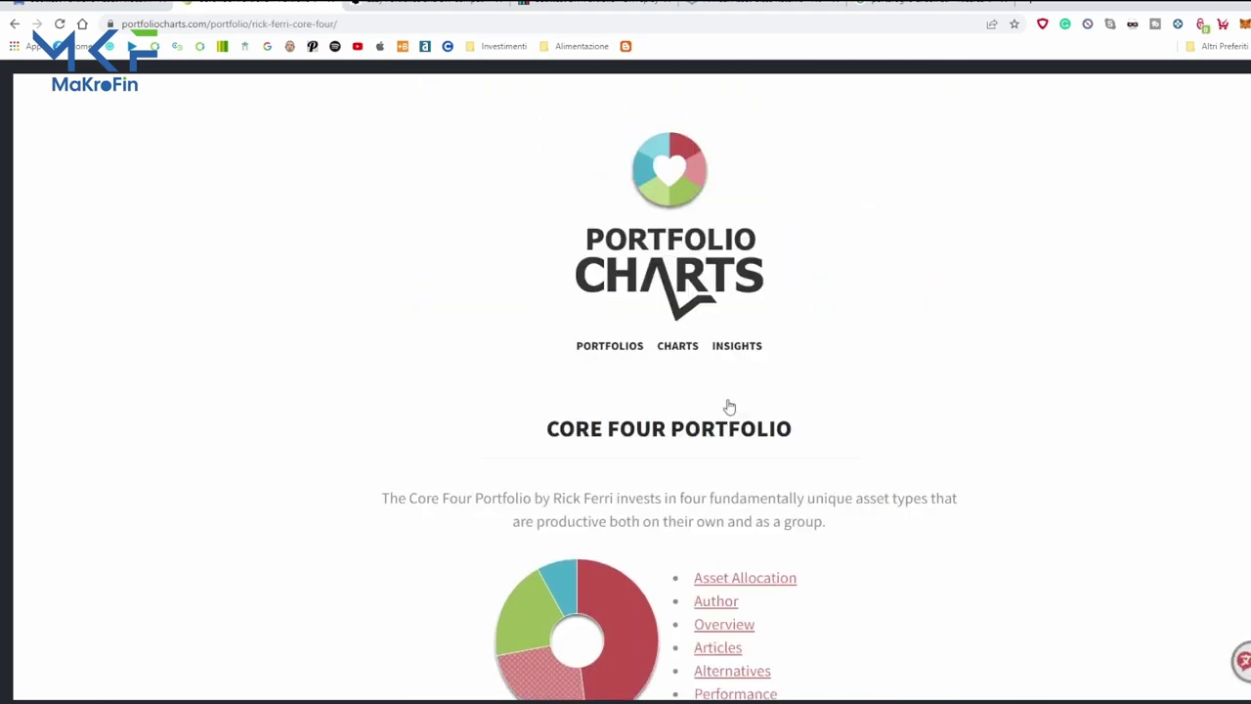
Open the All Seasons Portfolio page and read its asset allocation, overview and articles.
{"action": "scroll", "coordinate": [684, 422], "scroll_direction": "down", "scroll_amount": 1}
{"action": "scroll", "coordinate": [695, 176], "scroll_direction": "down", "scroll_amount": 2}
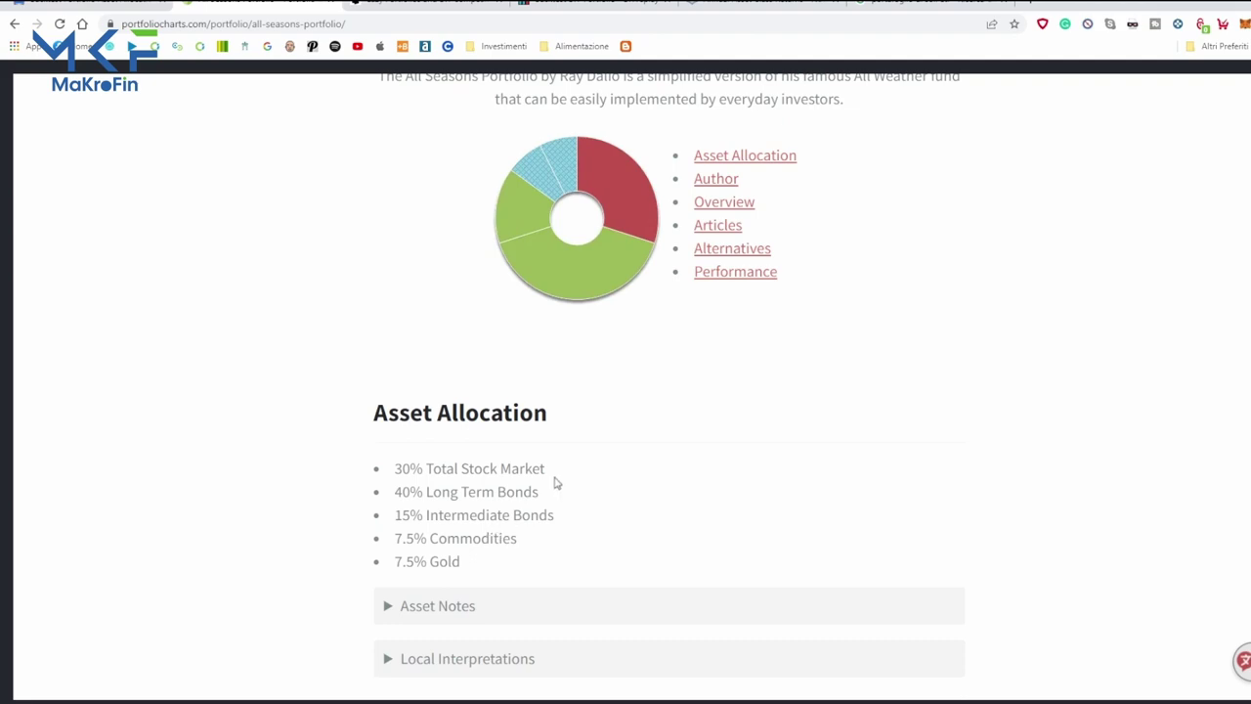
{"action": "scroll", "coordinate": [553, 482], "scroll_direction": "down", "scroll_amount": 9}
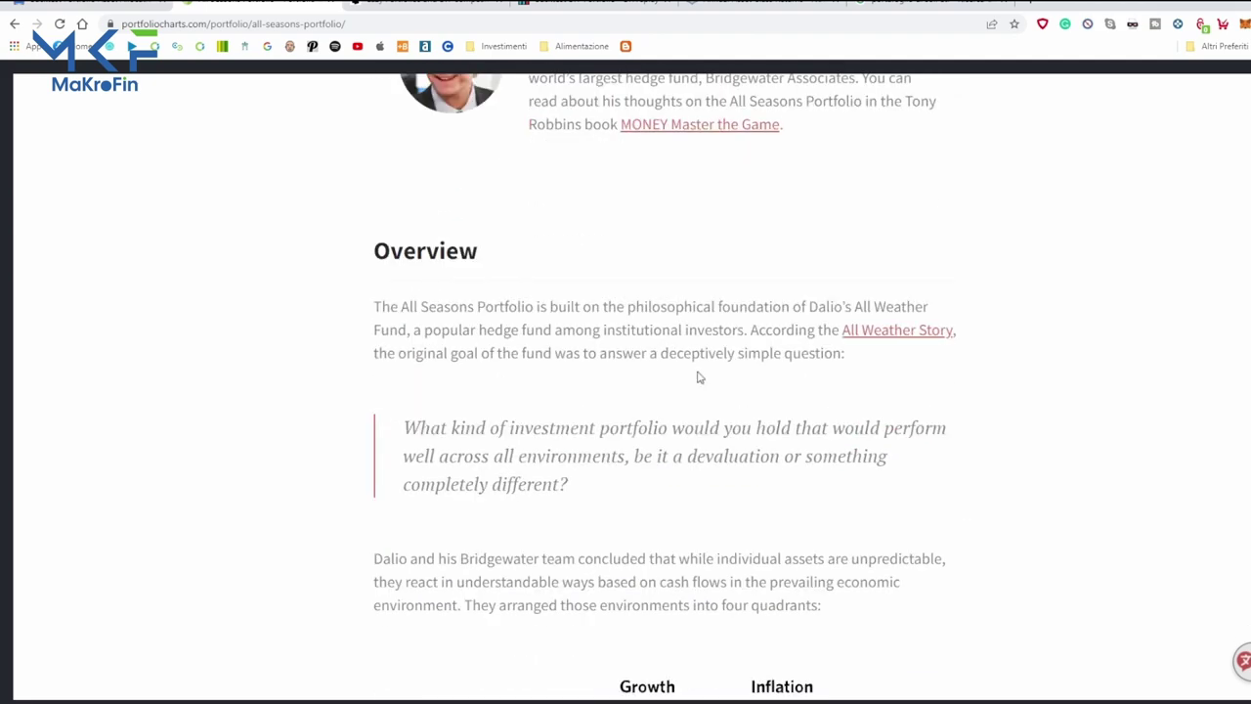
{"action": "scroll", "coordinate": [699, 380], "scroll_direction": "down", "scroll_amount": 3}
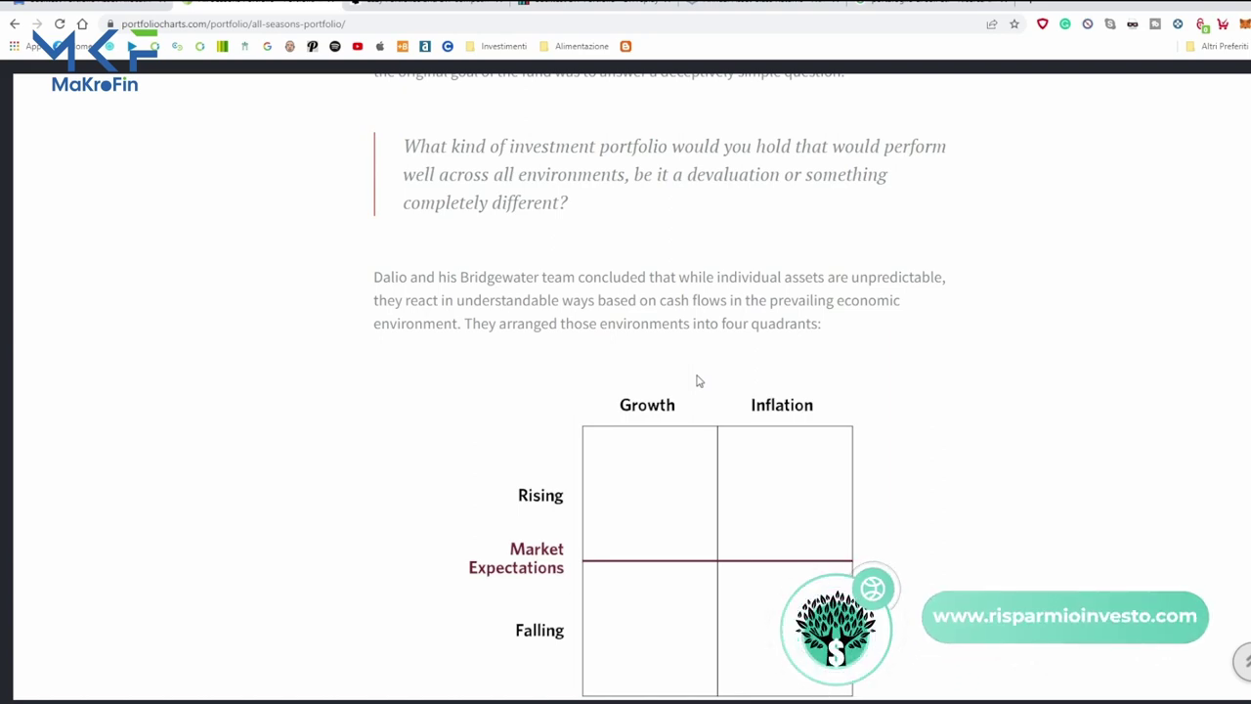
{"action": "scroll", "coordinate": [700, 383], "scroll_direction": "down", "scroll_amount": 2}
{"action": "scroll", "coordinate": [702, 388], "scroll_direction": "down", "scroll_amount": 8}
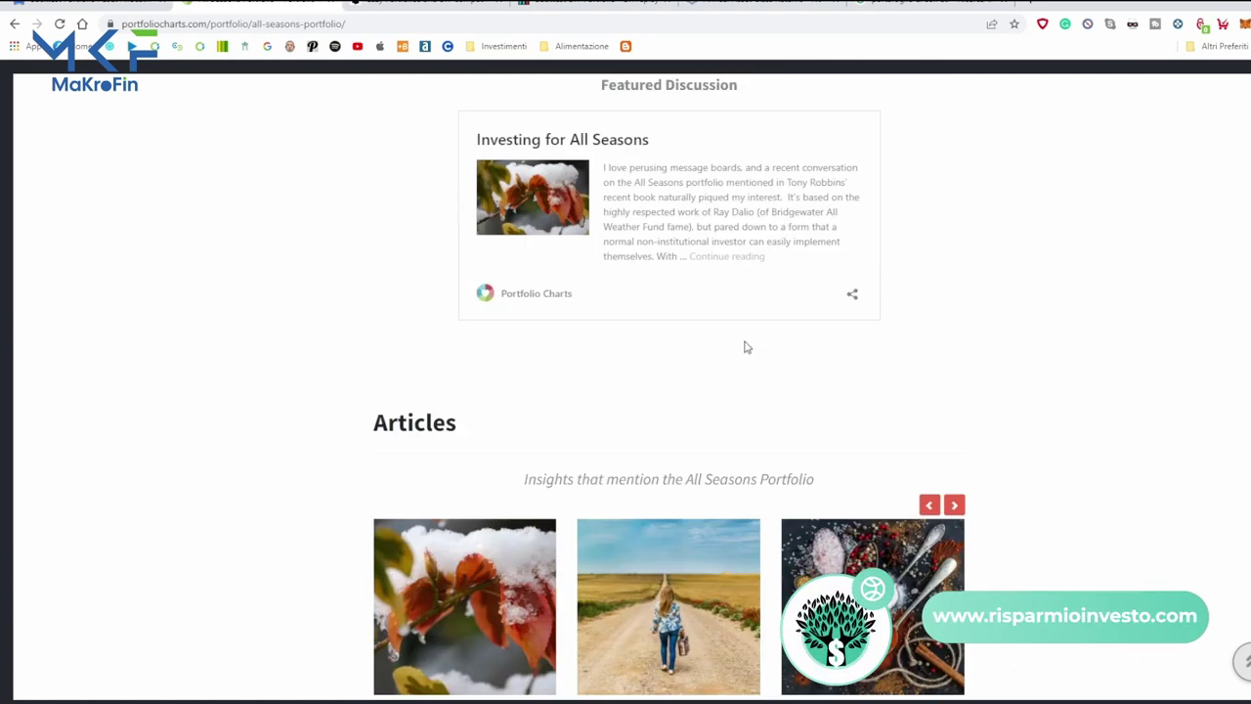
{"action": "scroll", "coordinate": [749, 336], "scroll_direction": "up", "scroll_amount": 20}
{"action": "scroll", "coordinate": [749, 335], "scroll_direction": "down", "scroll_amount": 3}
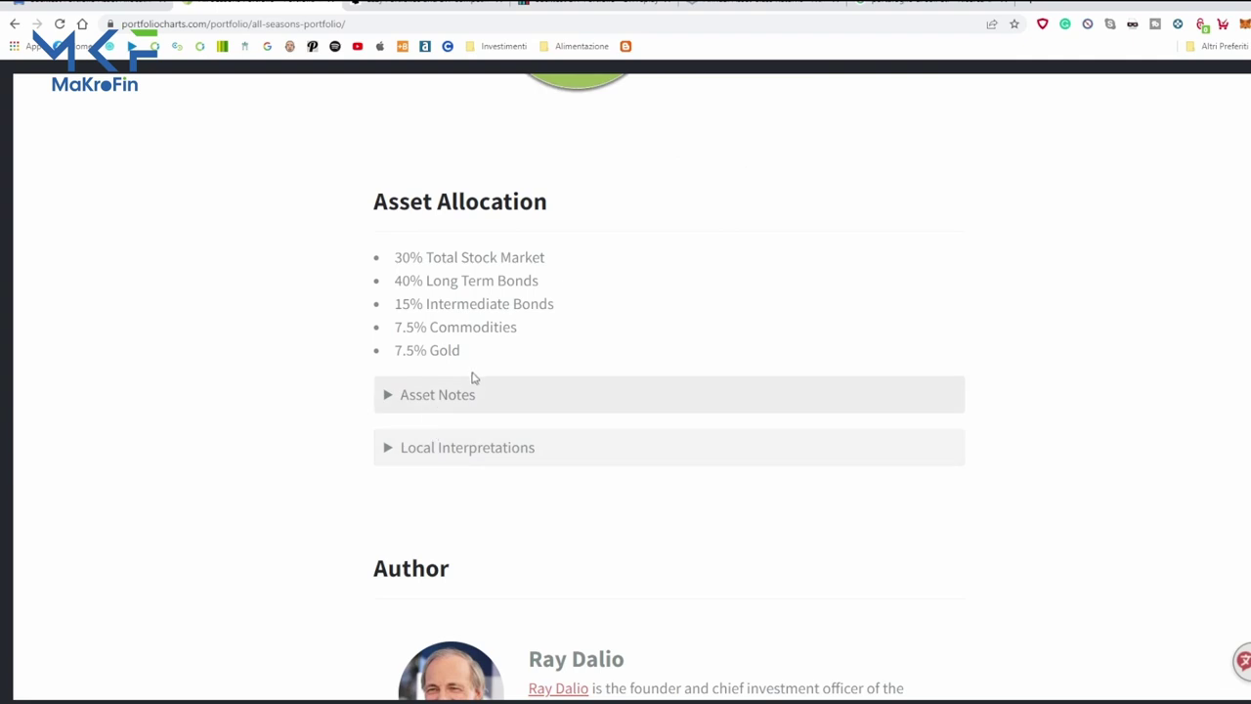
Go to the All Seasons Portfolio's Performance section and examine its Annual Returns, Equalizer and Target Accuracy charts.
{"action": "scroll", "coordinate": [704, 313], "scroll_direction": "up", "scroll_amount": 4}
{"action": "left_click", "coordinate": [721, 348]}
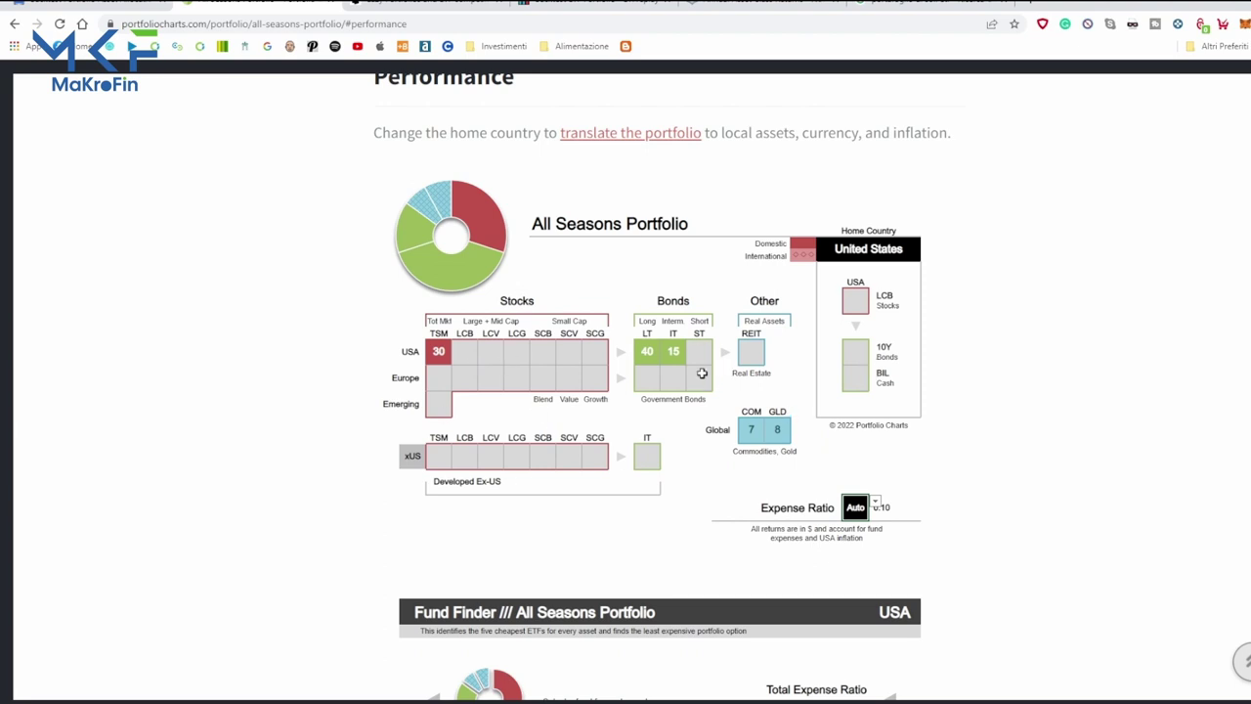
{"action": "scroll", "coordinate": [702, 373], "scroll_direction": "down", "scroll_amount": 10}
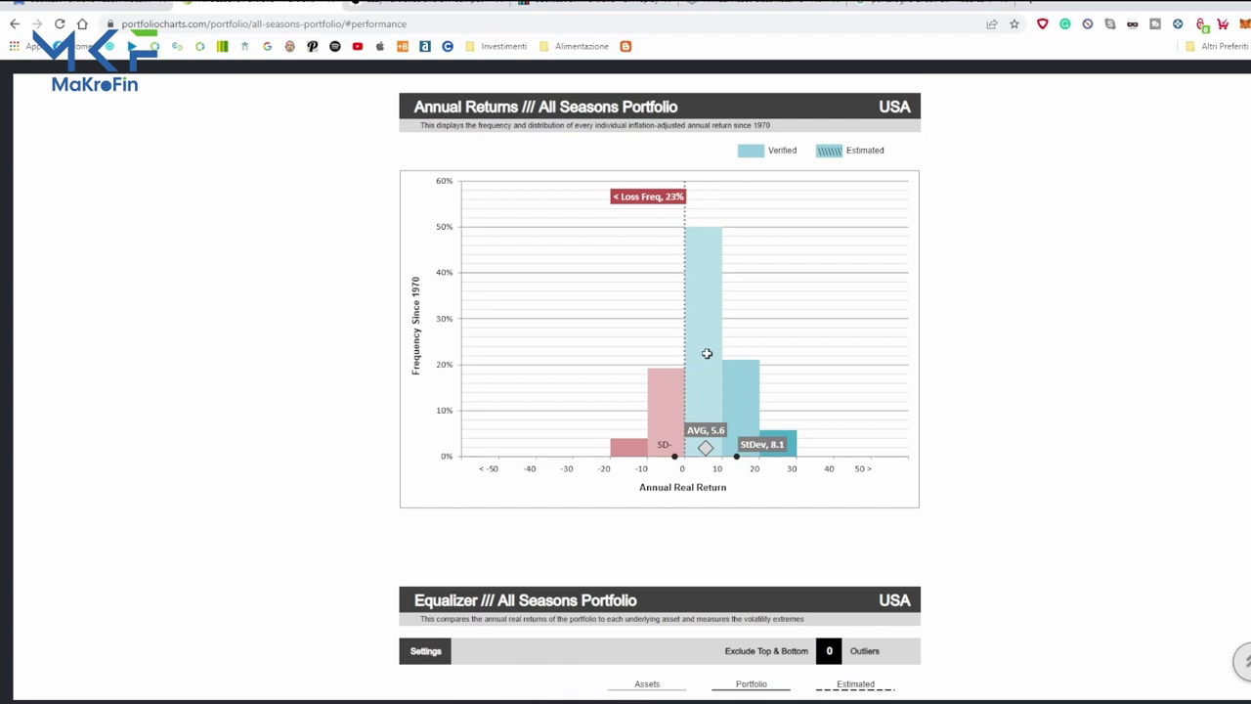
{"action": "scroll", "coordinate": [743, 420], "scroll_direction": "down", "scroll_amount": 5}
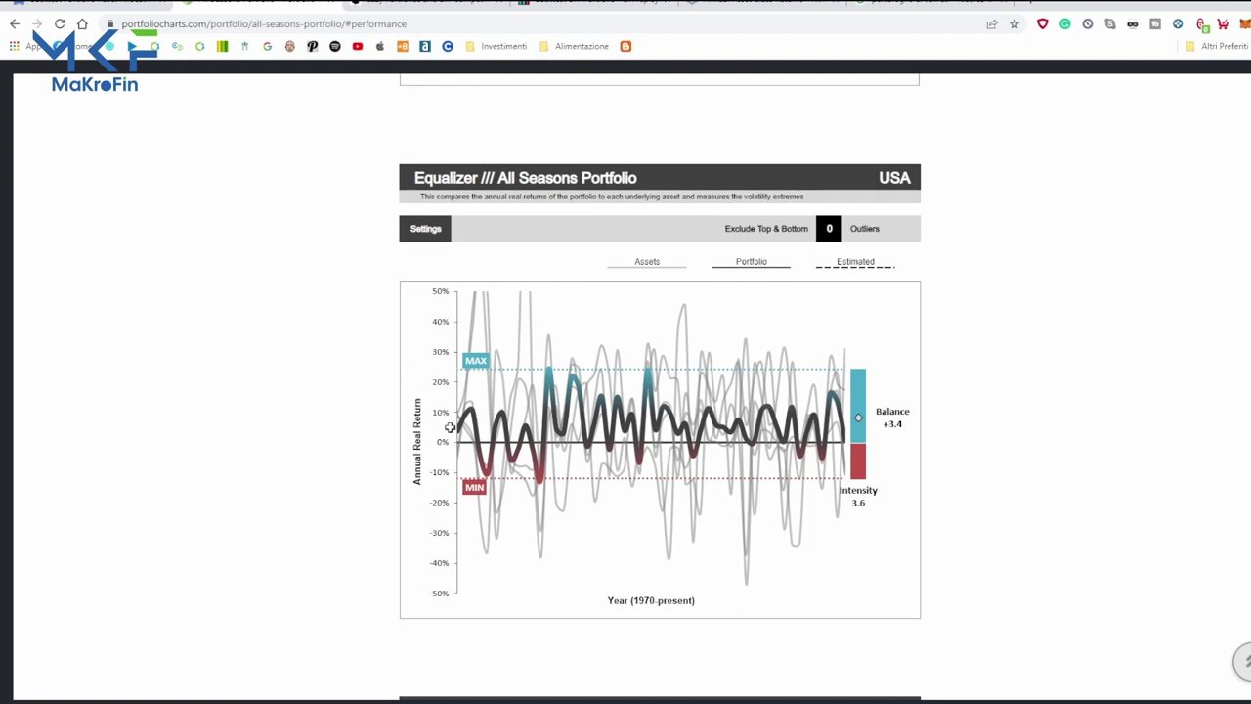
{"action": "scroll", "coordinate": [448, 428], "scroll_direction": "down", "scroll_amount": 5}
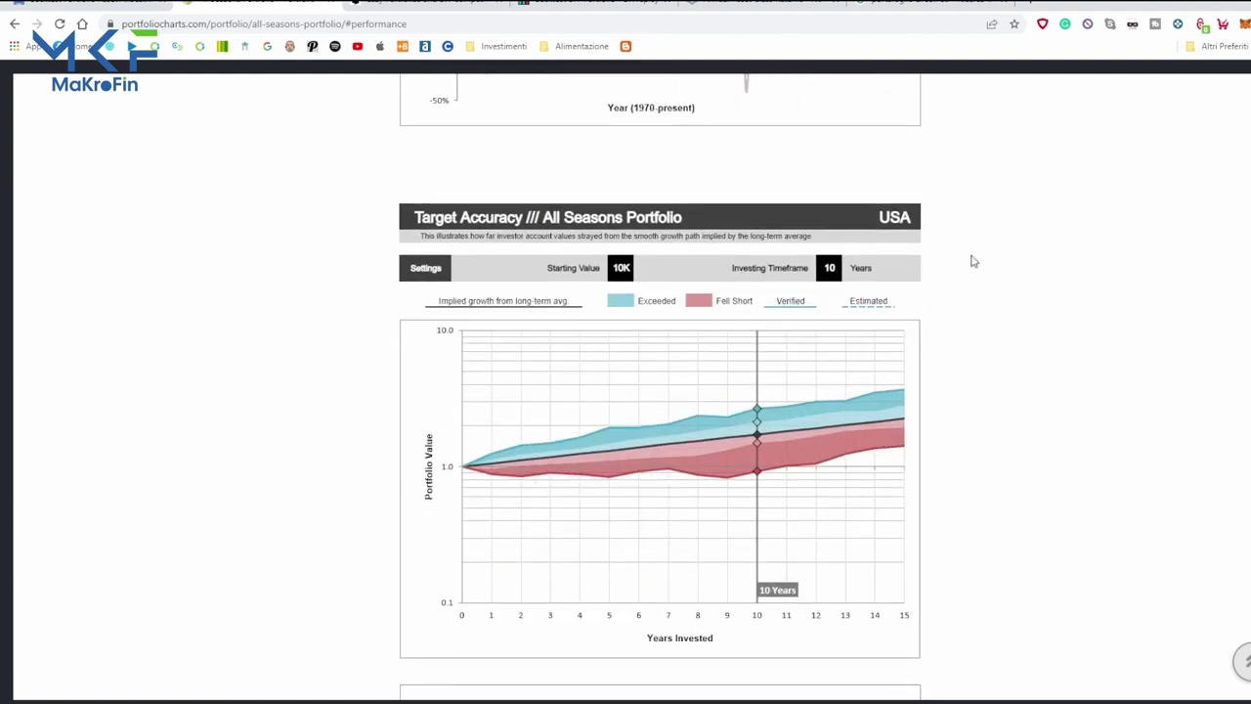
Set the investing timeframe of the Target Accuracy chart to 20 years and check the chart.
{"action": "left_click", "coordinate": [829, 263]}
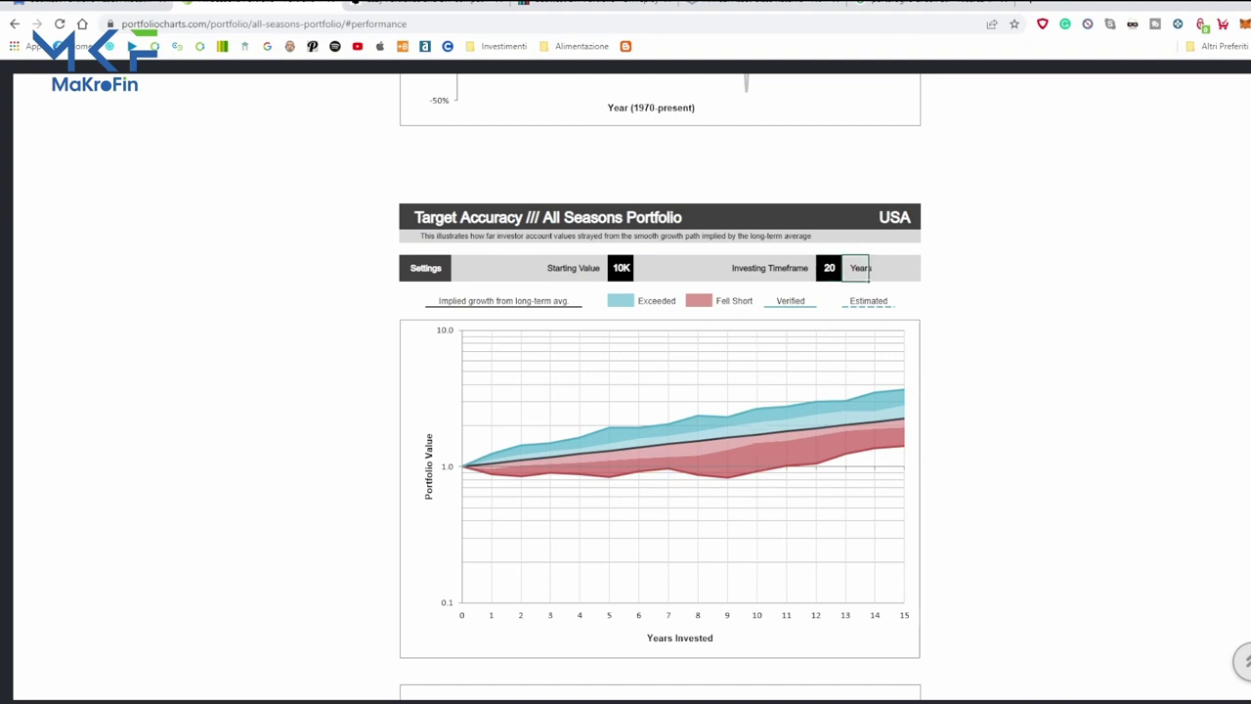
{"action": "scroll", "coordinate": [807, 363], "scroll_direction": "down", "scroll_amount": 3}
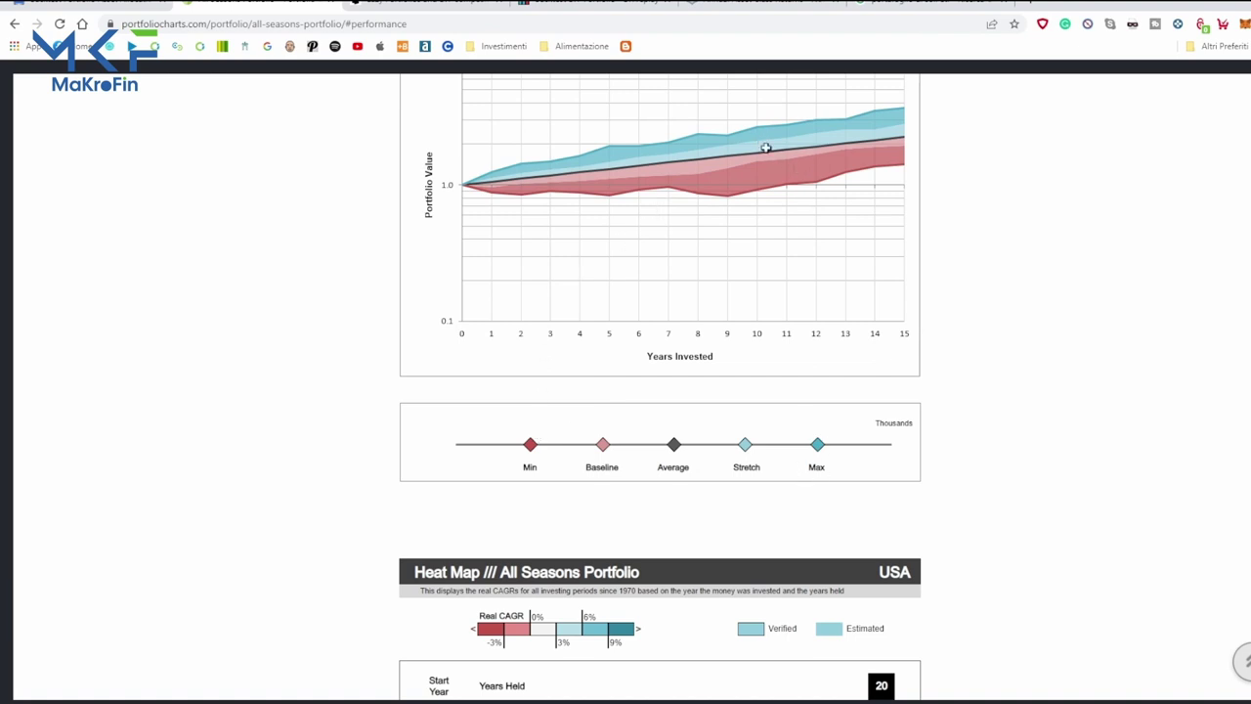
{"action": "scroll", "coordinate": [846, 260], "scroll_direction": "up", "scroll_amount": 4}
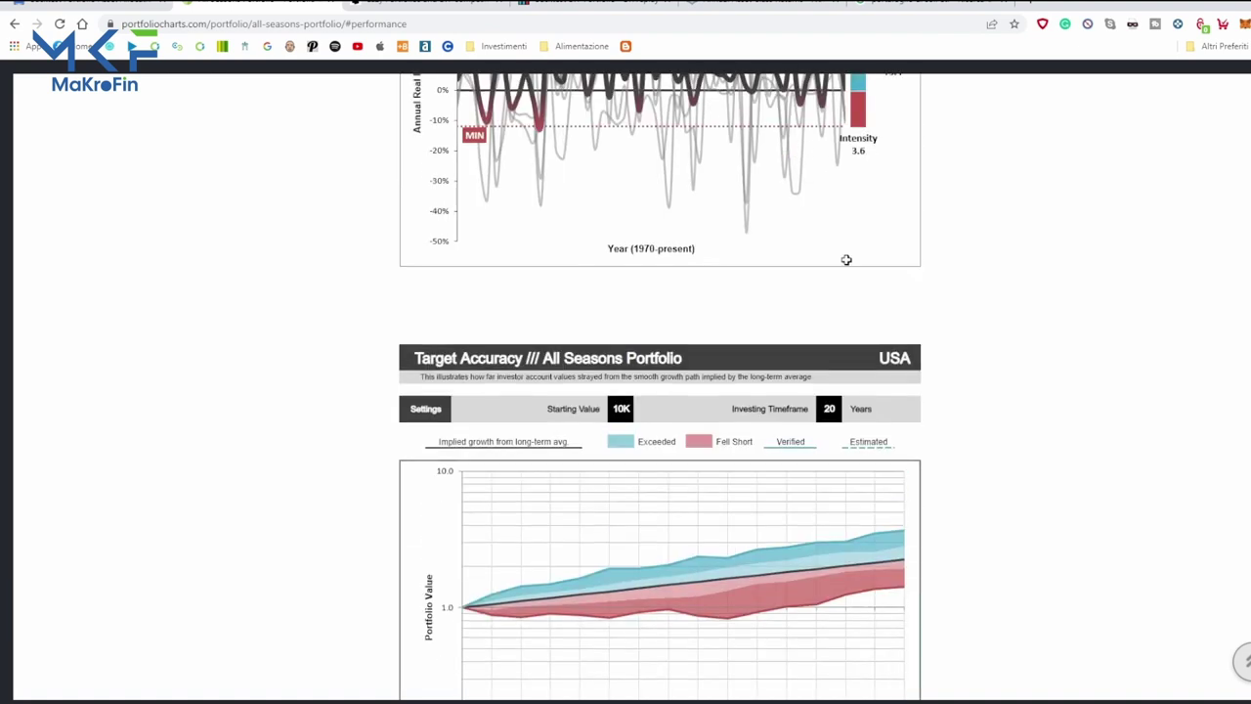
{"action": "left_click", "coordinate": [833, 409]}
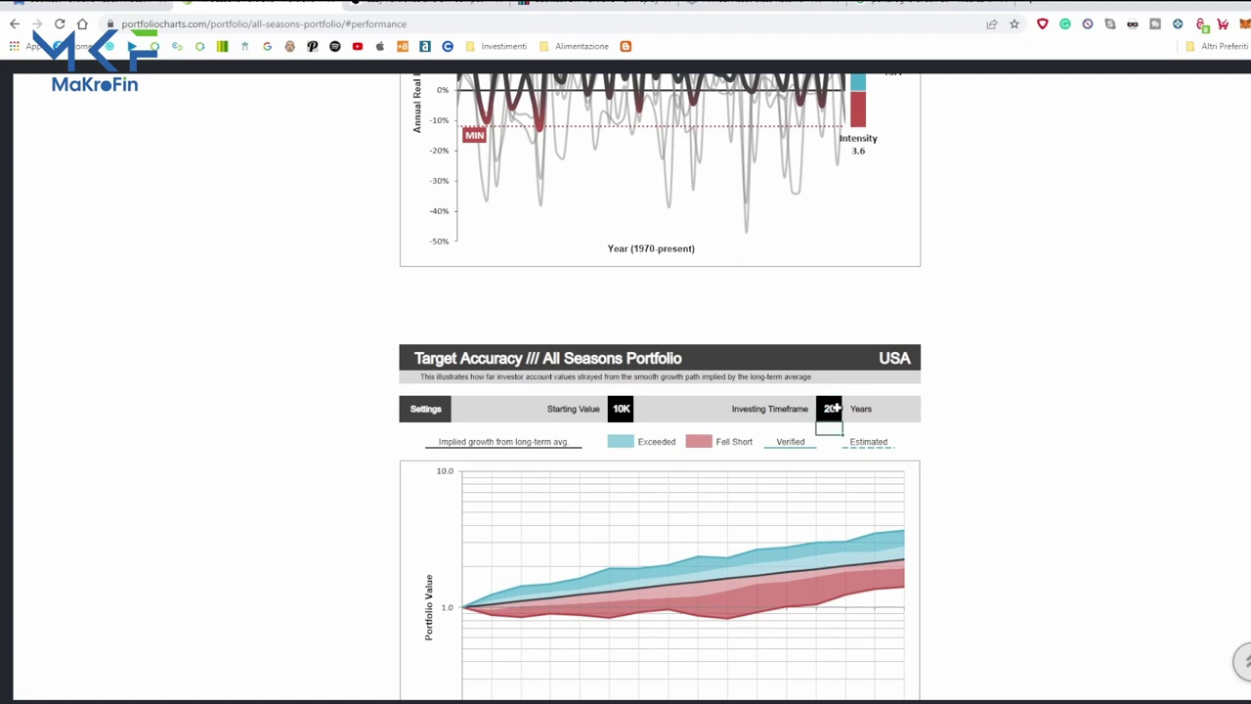
Examine the All Seasons Portfolio's Heat Map, Portfolio Growth and Savings Rates charts.
{"action": "scroll", "coordinate": [773, 475], "scroll_direction": "down", "scroll_amount": 8}
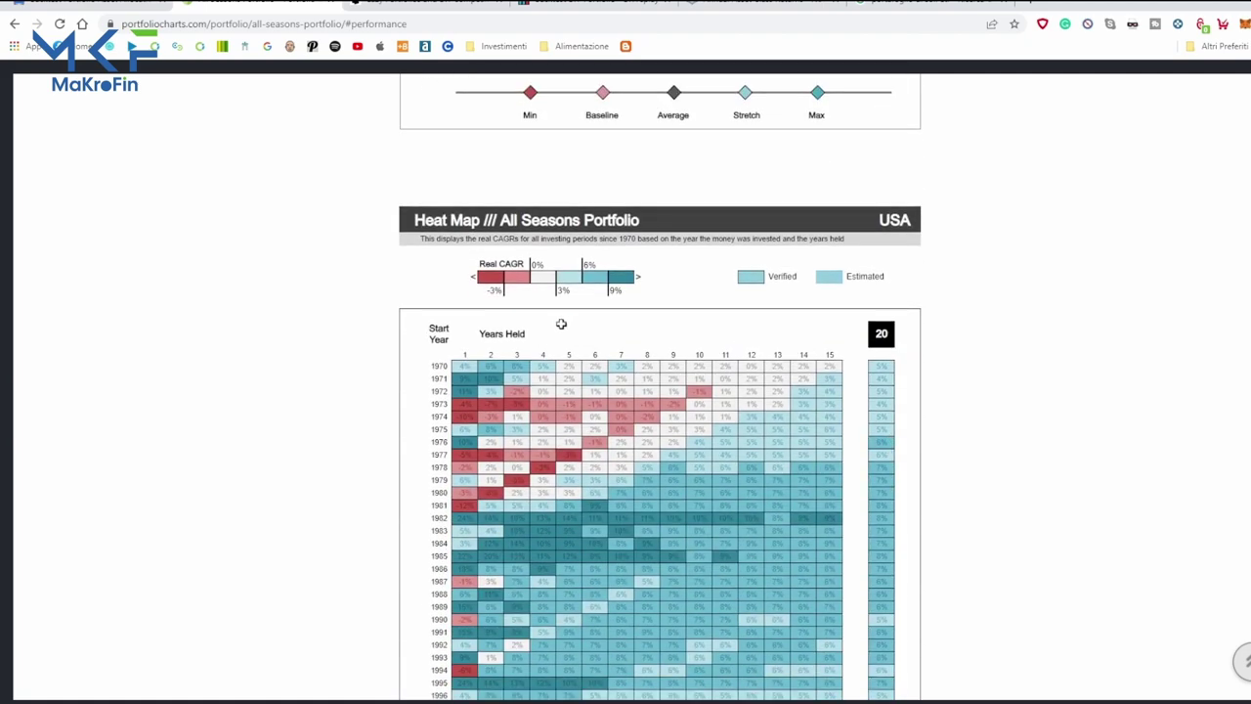
{"action": "scroll", "coordinate": [896, 360], "scroll_direction": "down", "scroll_amount": 8}
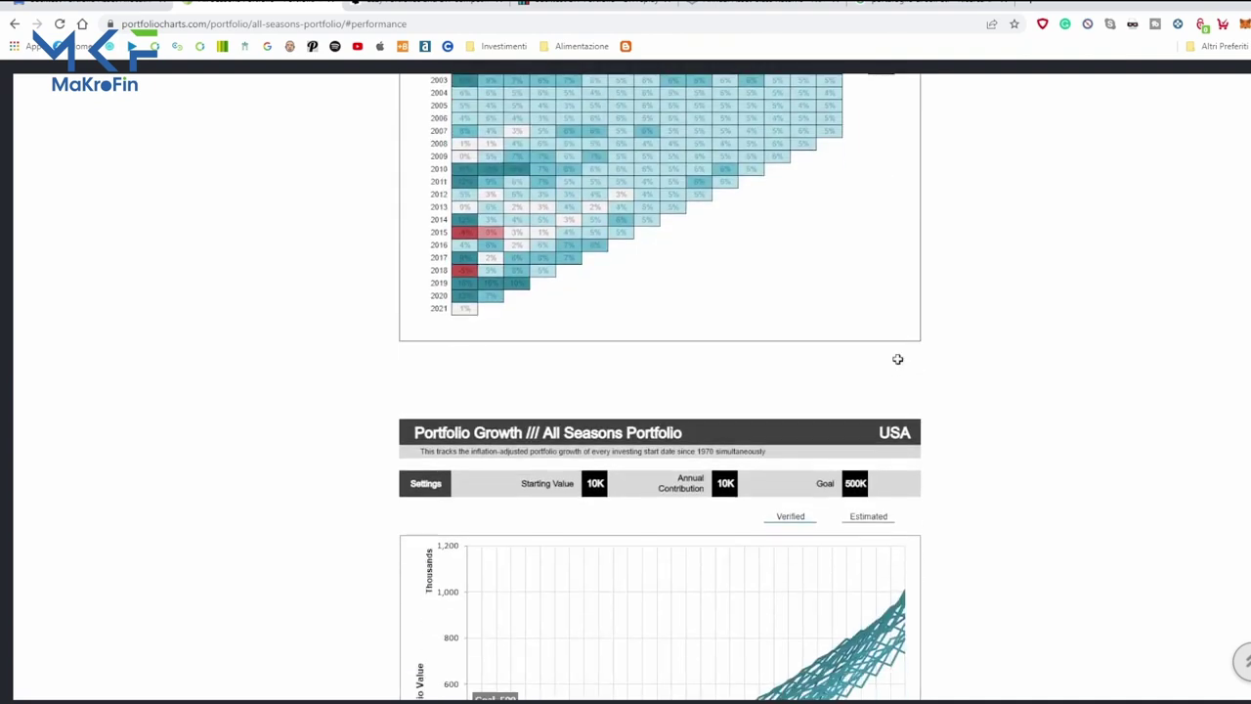
{"action": "scroll", "coordinate": [897, 360], "scroll_direction": "down", "scroll_amount": 2}
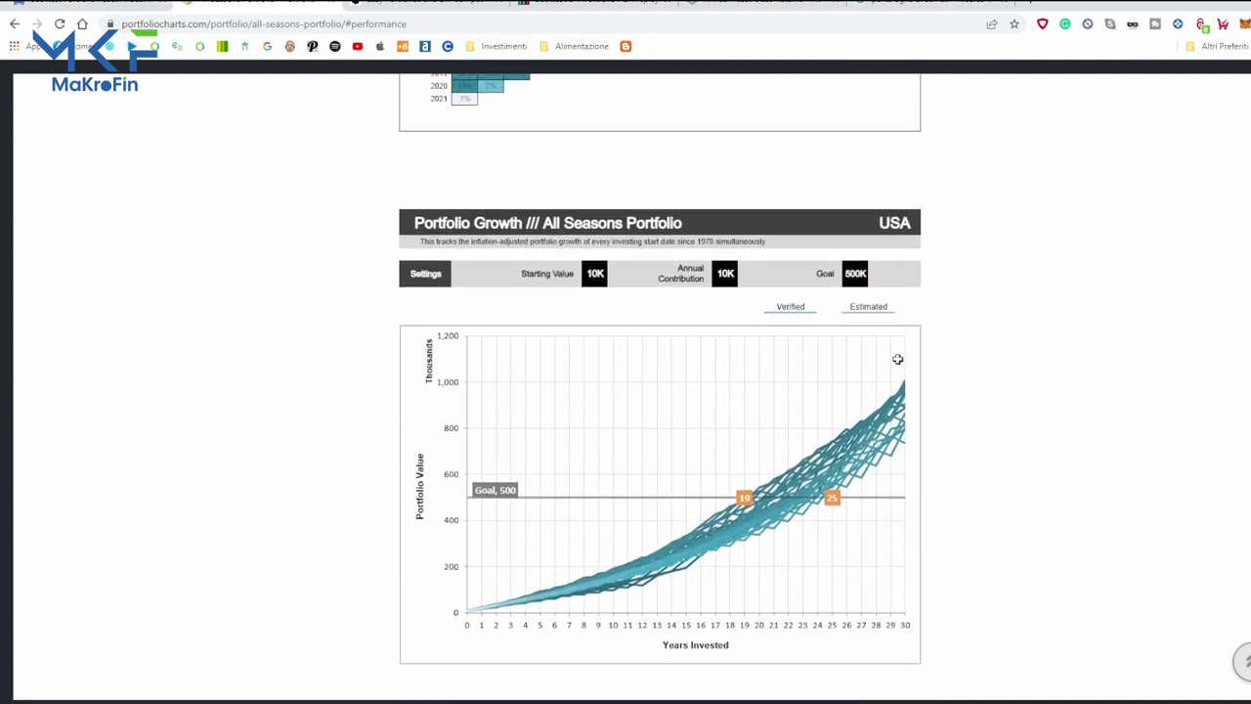
{"action": "scroll", "coordinate": [899, 356], "scroll_direction": "down", "scroll_amount": 4}
{"action": "scroll", "coordinate": [900, 356], "scroll_direction": "down", "scroll_amount": 2}
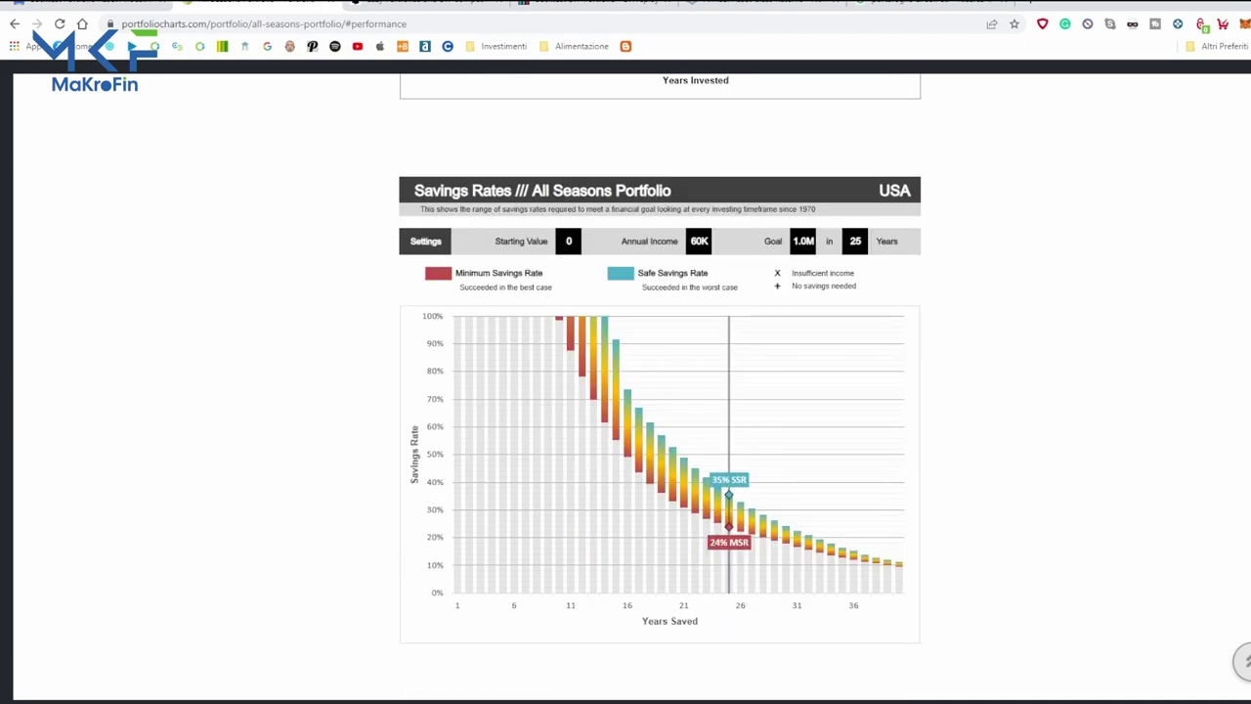
Examine the All Seasons Portfolio's Drawdowns, Rolling Returns and Long Term Returns charts.
{"action": "scroll", "coordinate": [661, 391], "scroll_direction": "down", "scroll_amount": 5}
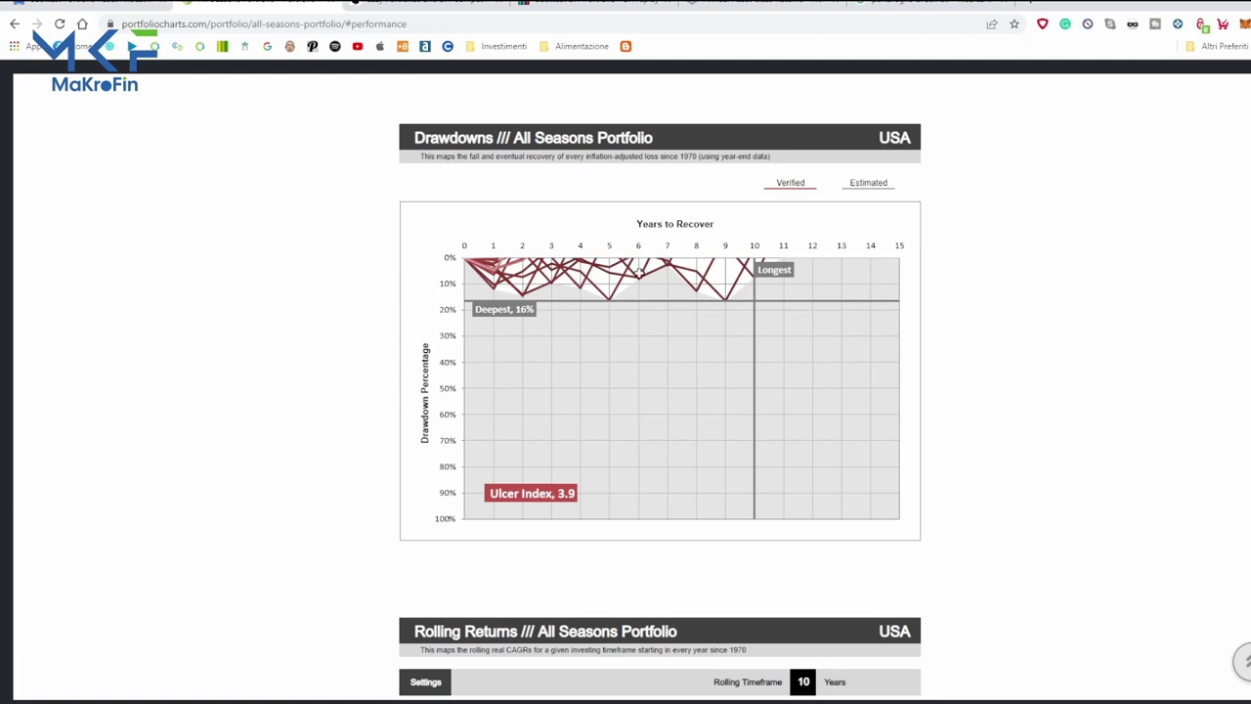
{"action": "scroll", "coordinate": [728, 283], "scroll_direction": "down", "scroll_amount": 3}
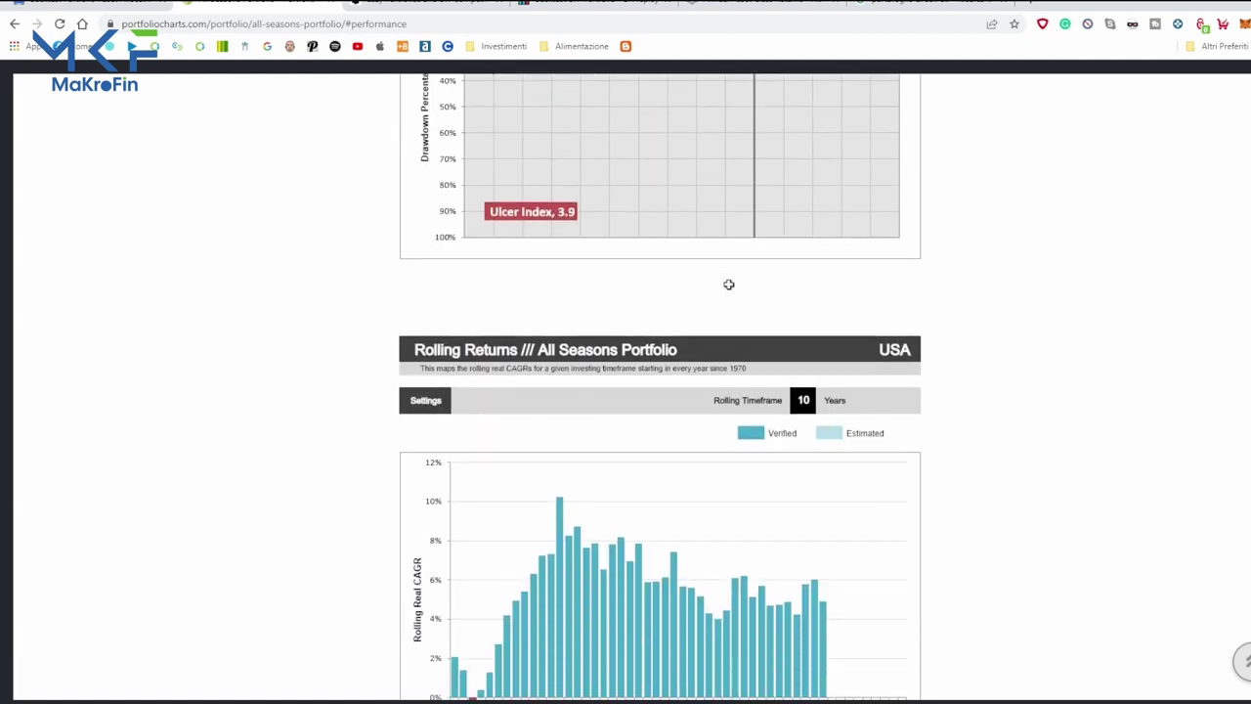
{"action": "scroll", "coordinate": [728, 283], "scroll_direction": "down", "scroll_amount": 2}
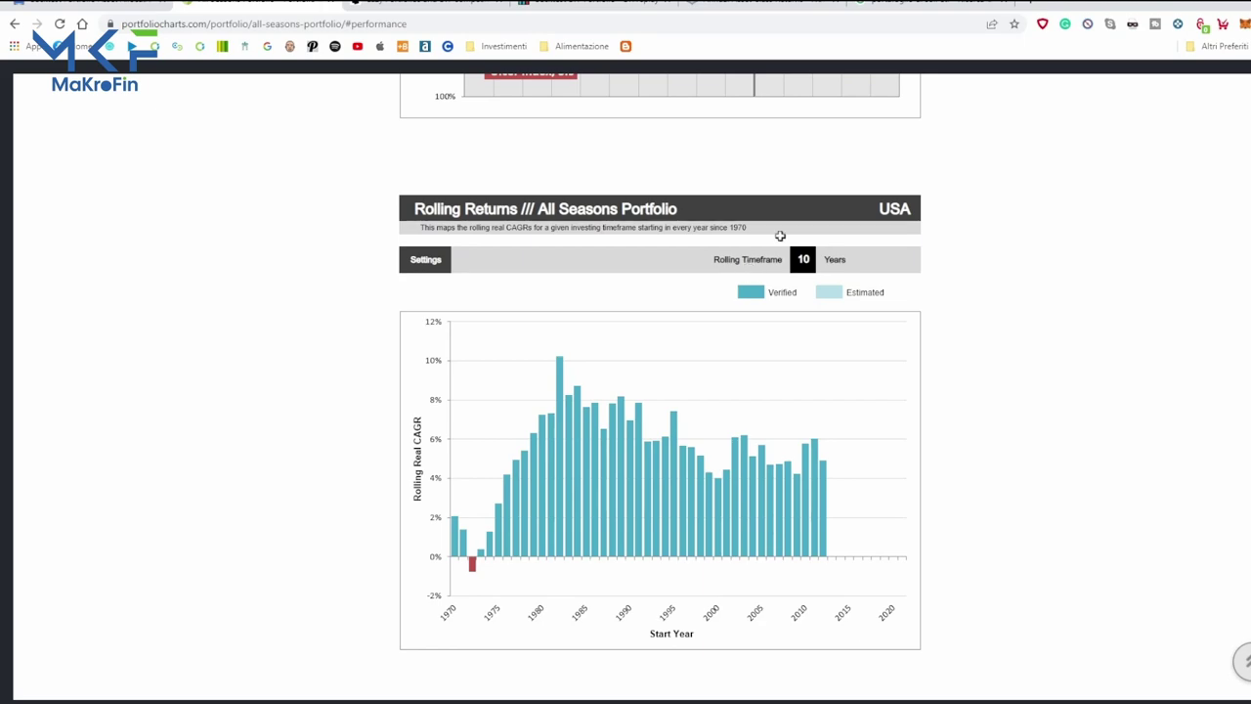
{"action": "scroll", "coordinate": [730, 289], "scroll_direction": "down", "scroll_amount": 4}
{"action": "scroll", "coordinate": [749, 272], "scroll_direction": "down", "scroll_amount": 5}
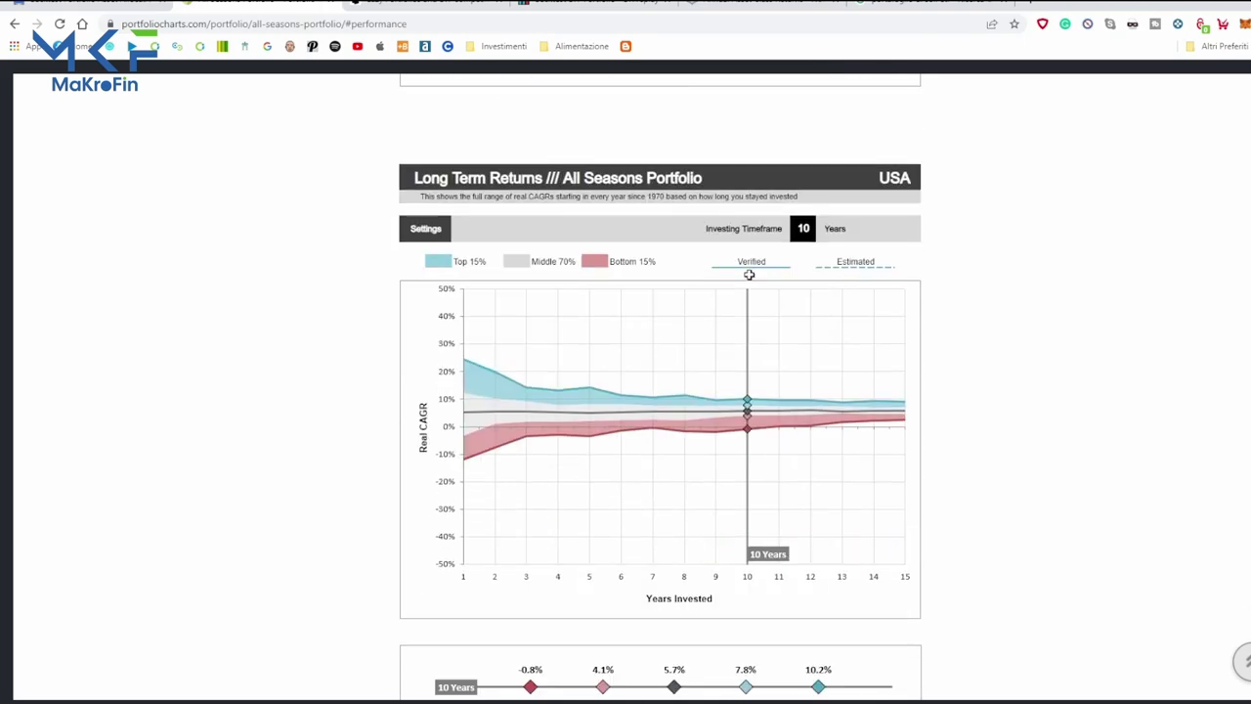
{"action": "scroll", "coordinate": [812, 416], "scroll_direction": "up", "scroll_amount": 11}
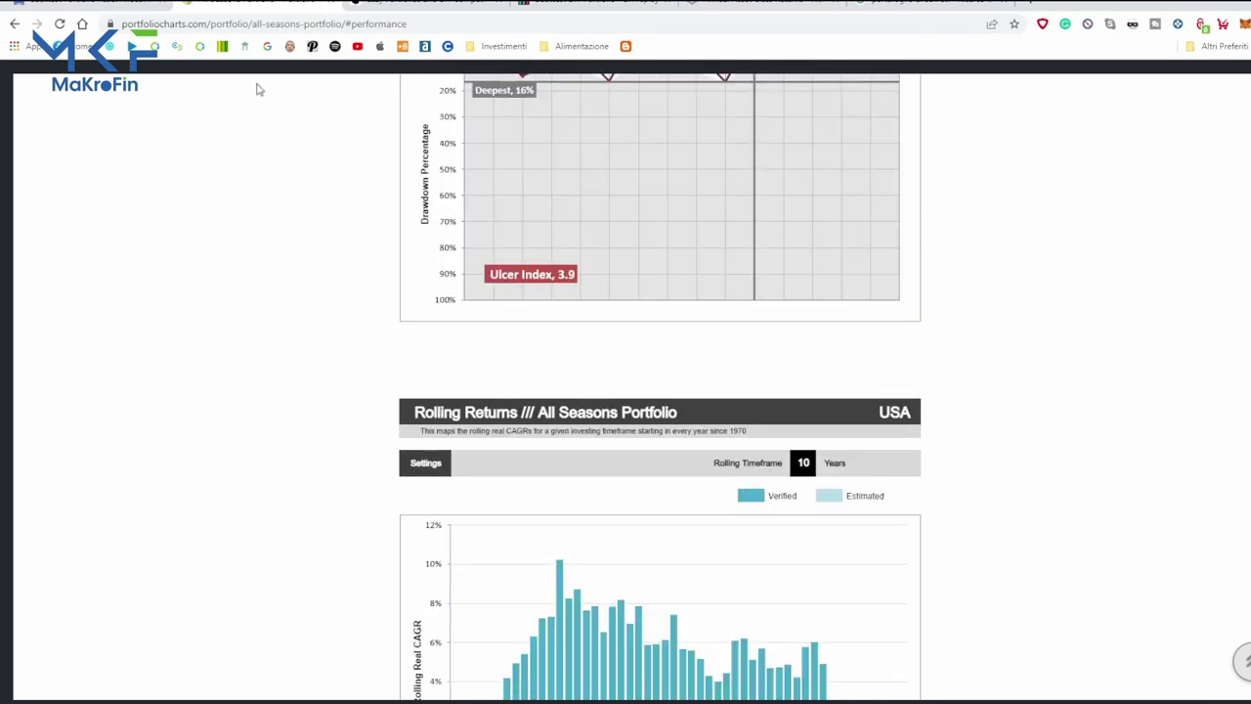
Return to the portfolios overview page and view the area above the Professional Recommendations.
{"action": "left_click", "coordinate": [13, 23]}
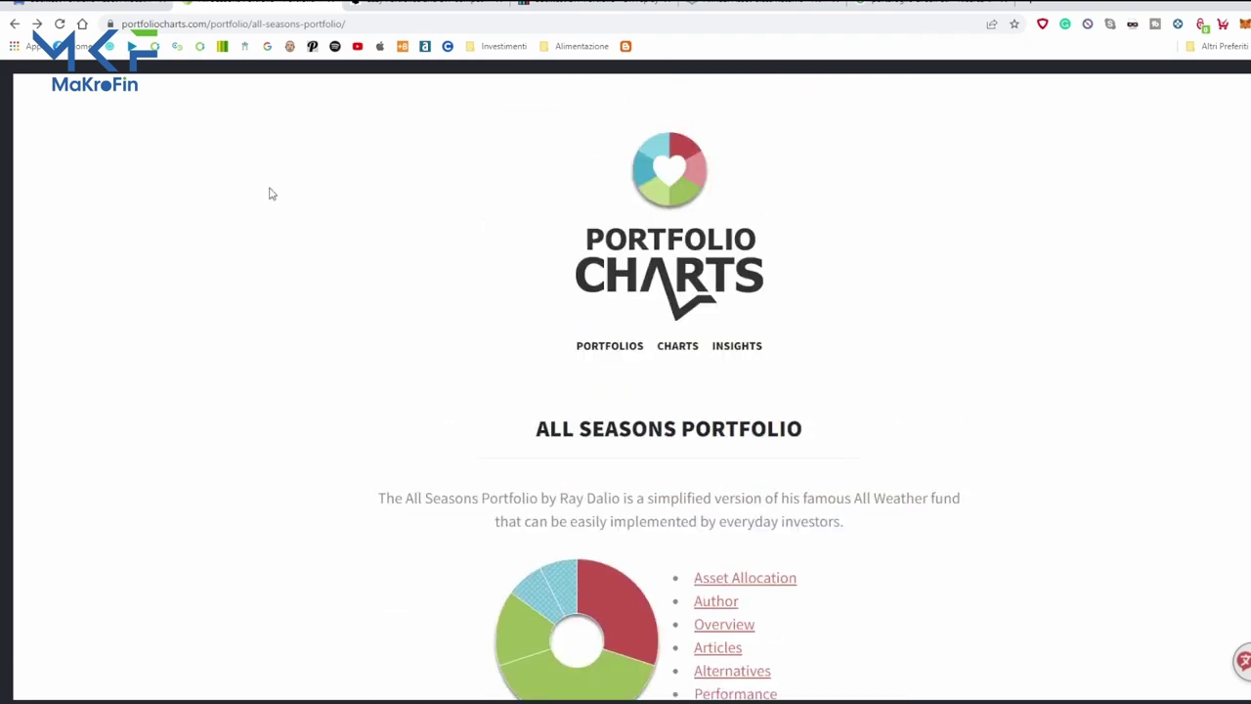
{"action": "left_click", "coordinate": [14, 24]}
{"action": "scroll", "coordinate": [723, 270], "scroll_direction": "up", "scroll_amount": 10}
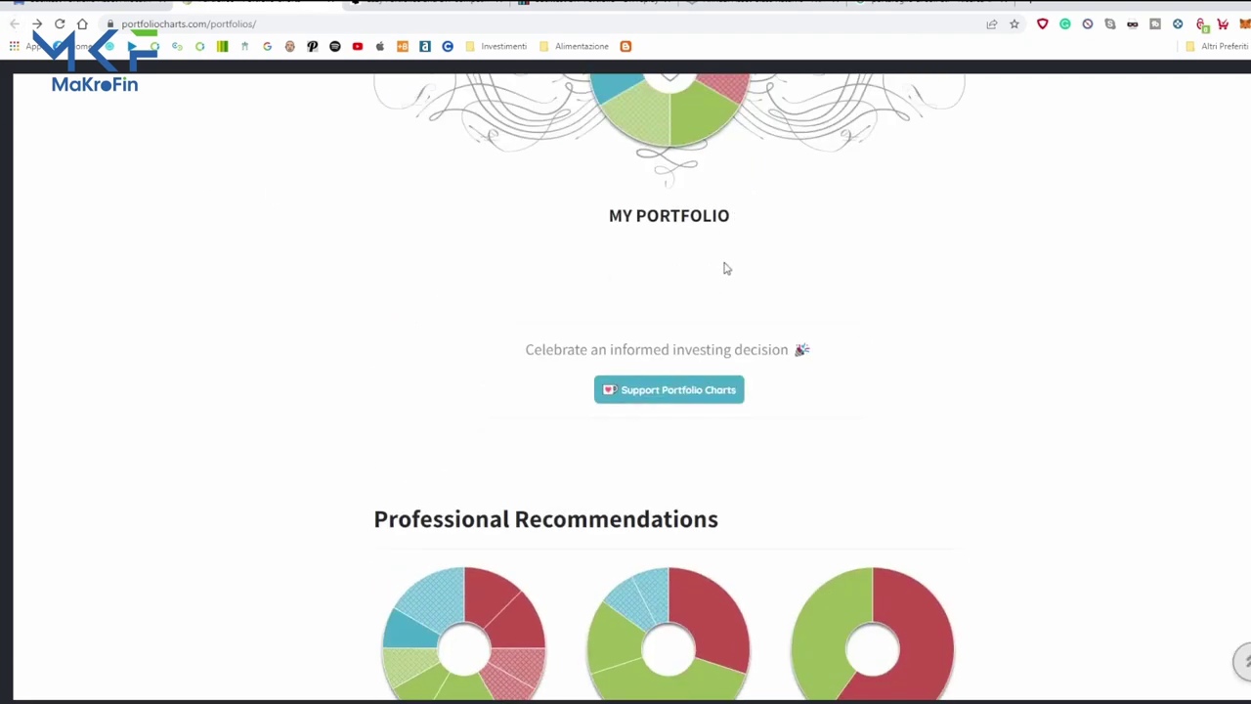
Open the My Portfolio tool under Build Your Own Portfolio and view its asset allocation grid.
{"action": "scroll", "coordinate": [663, 412], "scroll_direction": "down", "scroll_amount": 2}
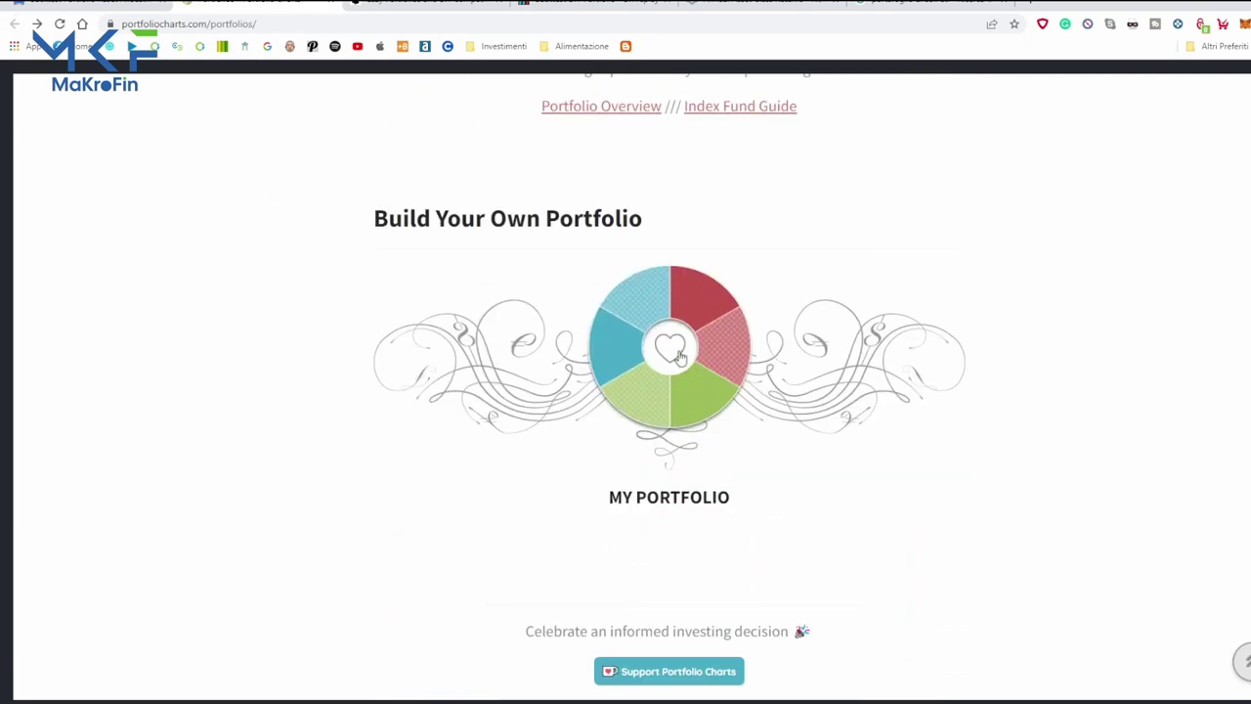
{"action": "left_click", "coordinate": [661, 309]}
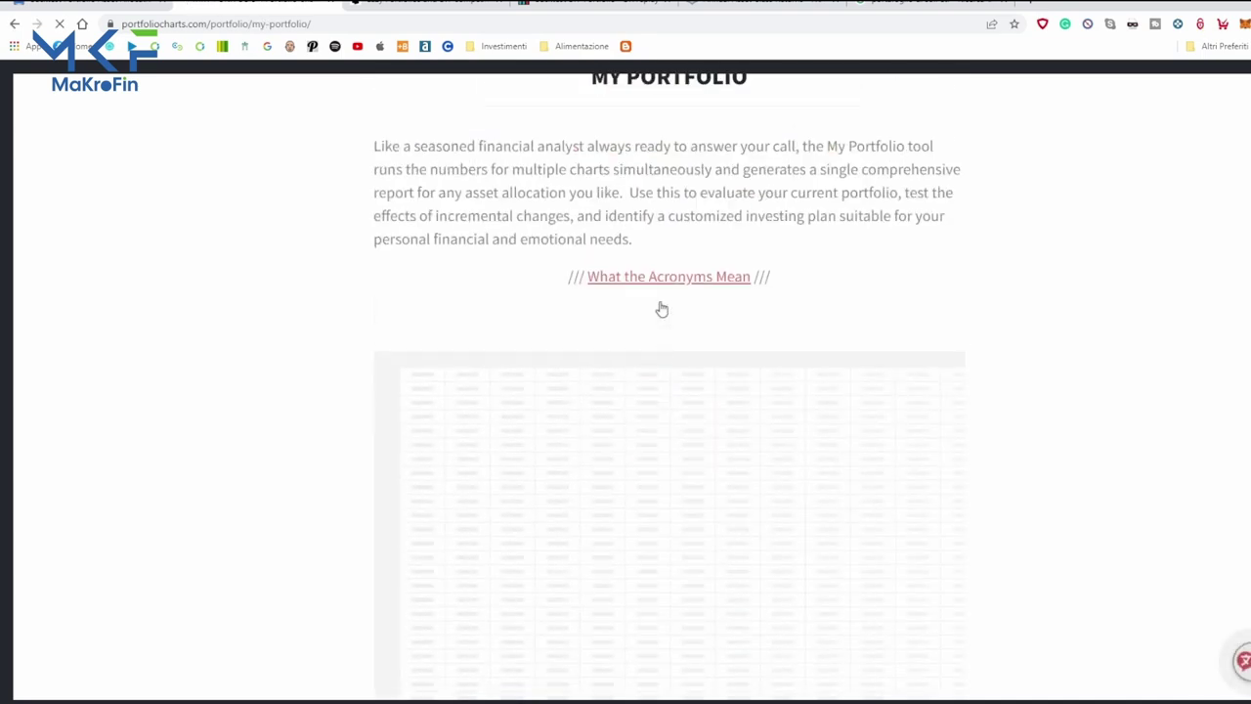
{"action": "scroll", "coordinate": [660, 309], "scroll_direction": "down", "scroll_amount": 3}
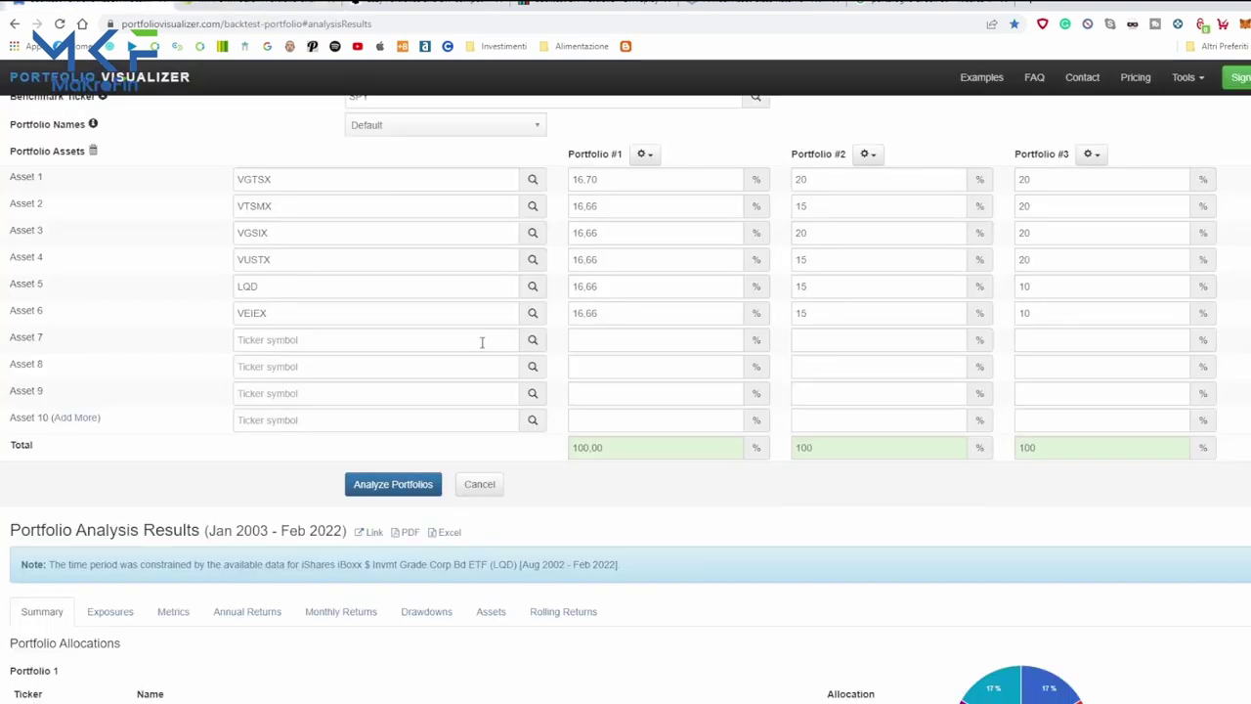
{"action": "scroll", "coordinate": [217, 259], "scroll_direction": "up", "scroll_amount": 5}
{"action": "left_click", "coordinate": [244, 5]}
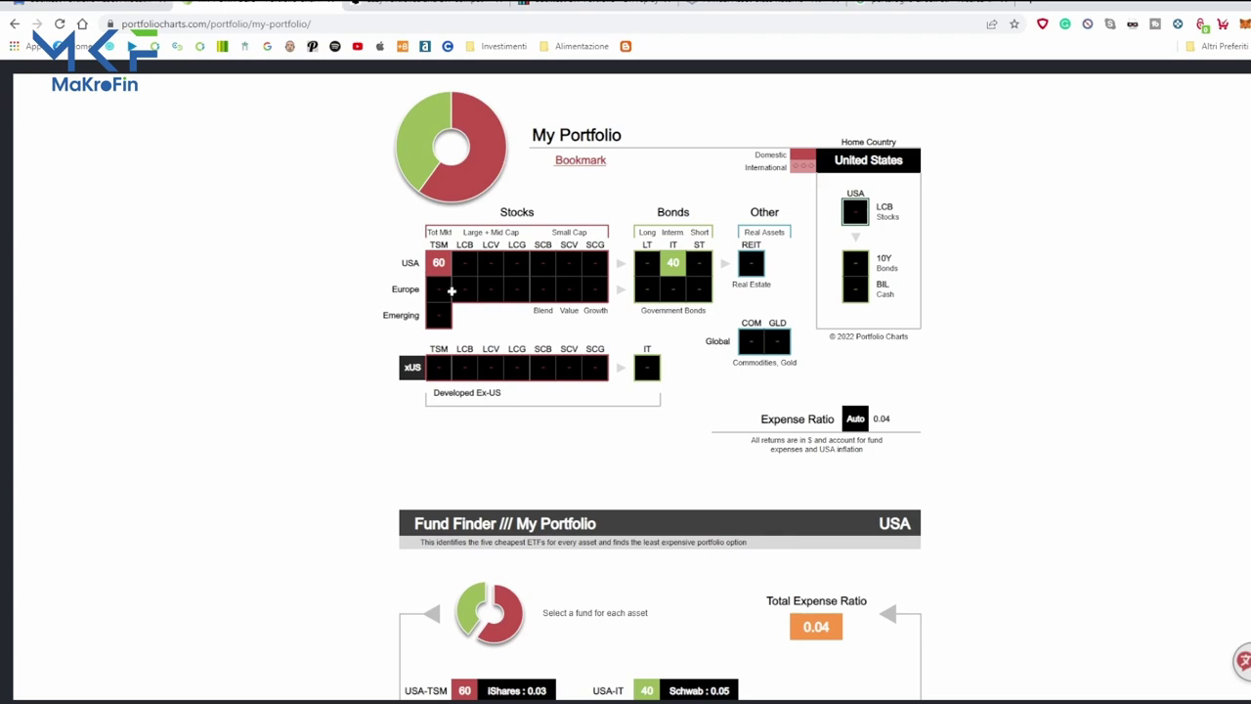
Switch to Portfolio Visualizer and examine the annual and monthly returns of the three backtested portfolios.
{"action": "left_click", "coordinate": [97, 6]}
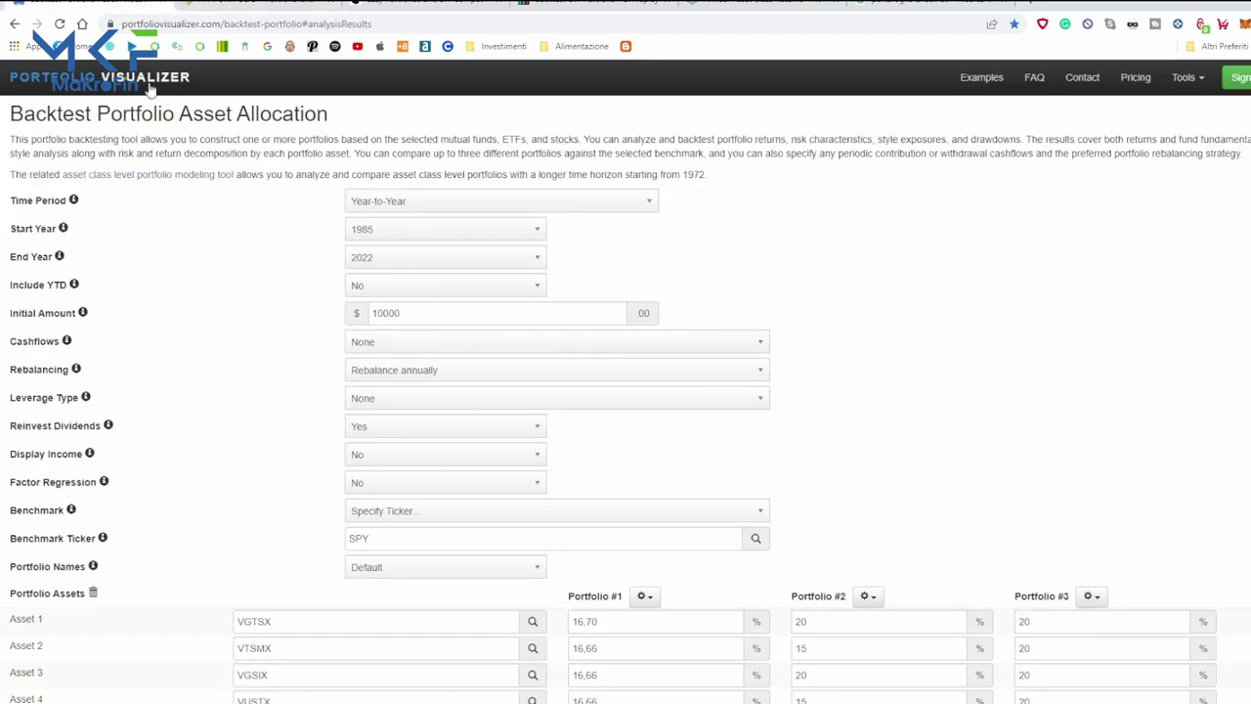
{"action": "scroll", "coordinate": [521, 410], "scroll_direction": "down", "scroll_amount": 4}
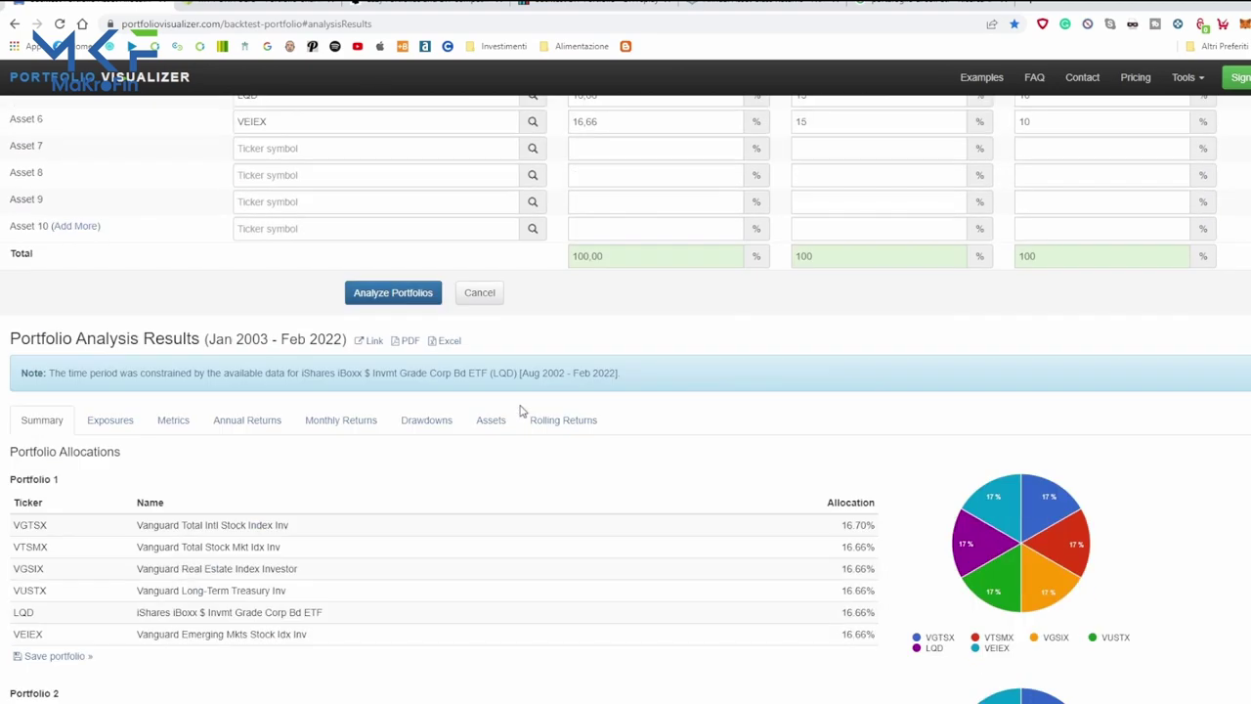
{"action": "left_click", "coordinate": [236, 421]}
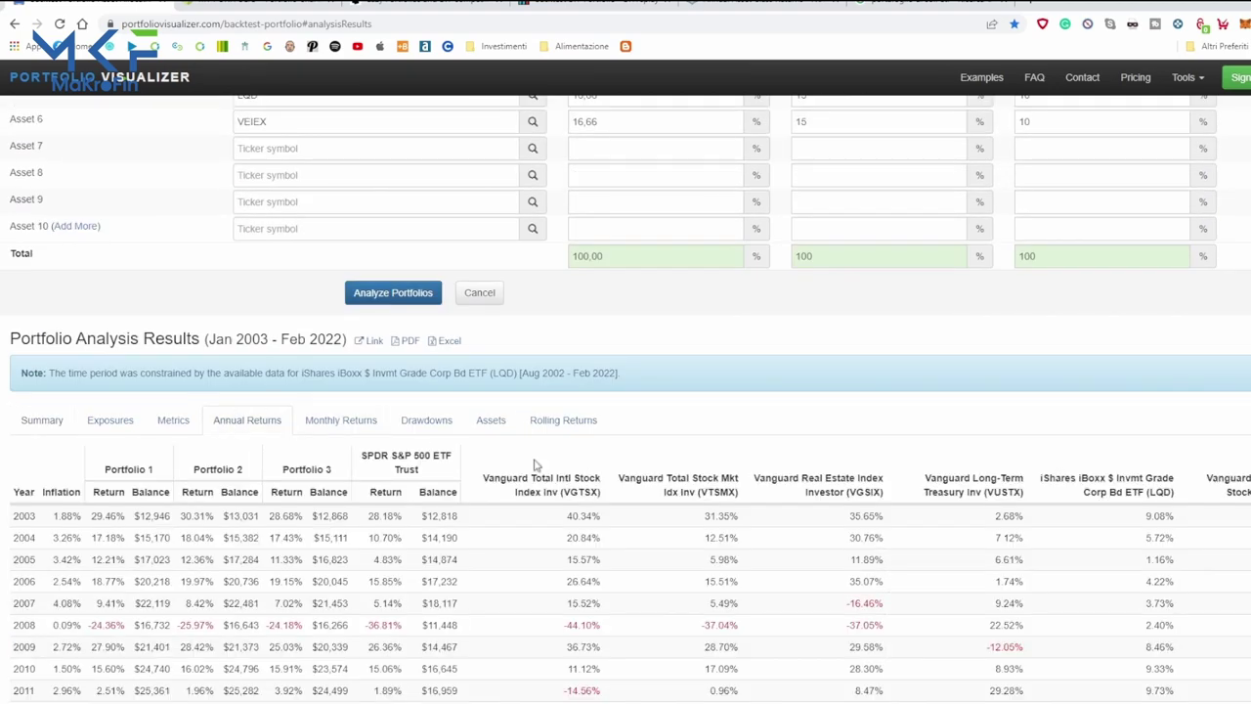
{"action": "scroll", "coordinate": [437, 479], "scroll_direction": "down", "scroll_amount": 2}
{"action": "scroll", "coordinate": [437, 479], "scroll_direction": "down", "scroll_amount": 2}
{"action": "left_click", "coordinate": [341, 138]}
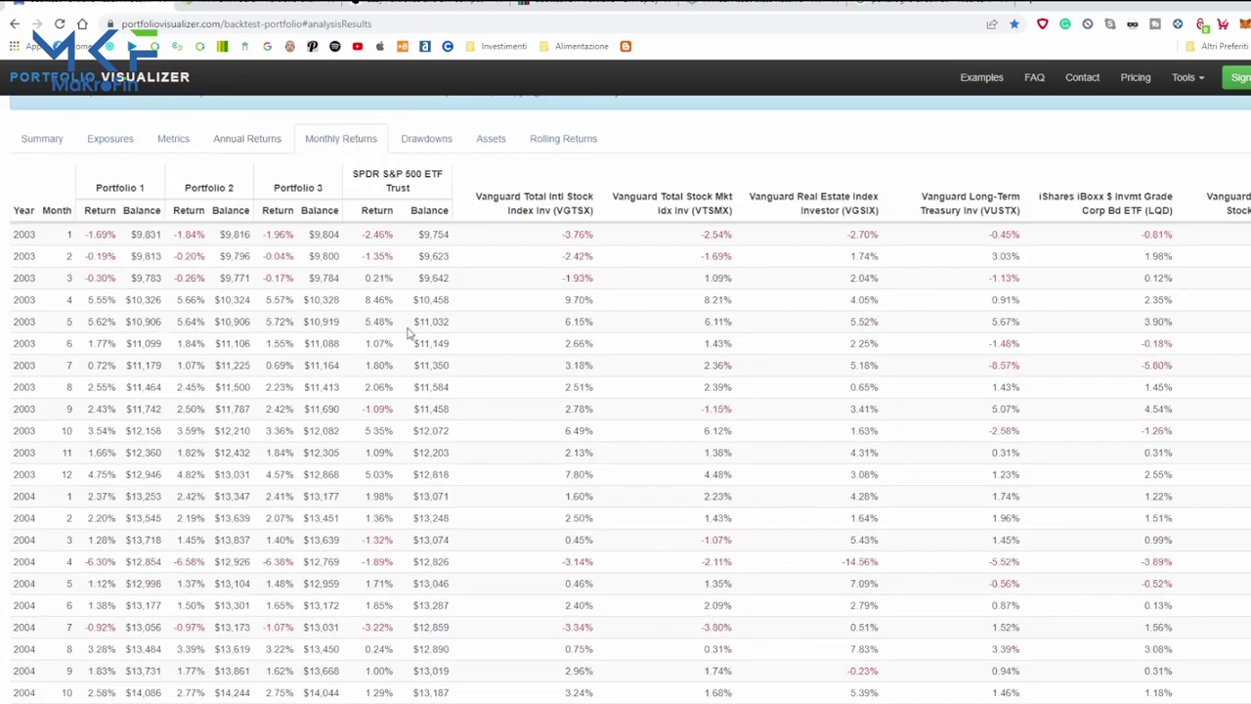
{"action": "scroll", "coordinate": [425, 173], "scroll_direction": "down", "scroll_amount": 1}
{"action": "scroll", "coordinate": [449, 426], "scroll_direction": "up", "scroll_amount": 4}
Examine the backtest's drawdowns, individual portfolio assets and returns-based style exposures.
{"action": "left_click", "coordinate": [445, 422]}
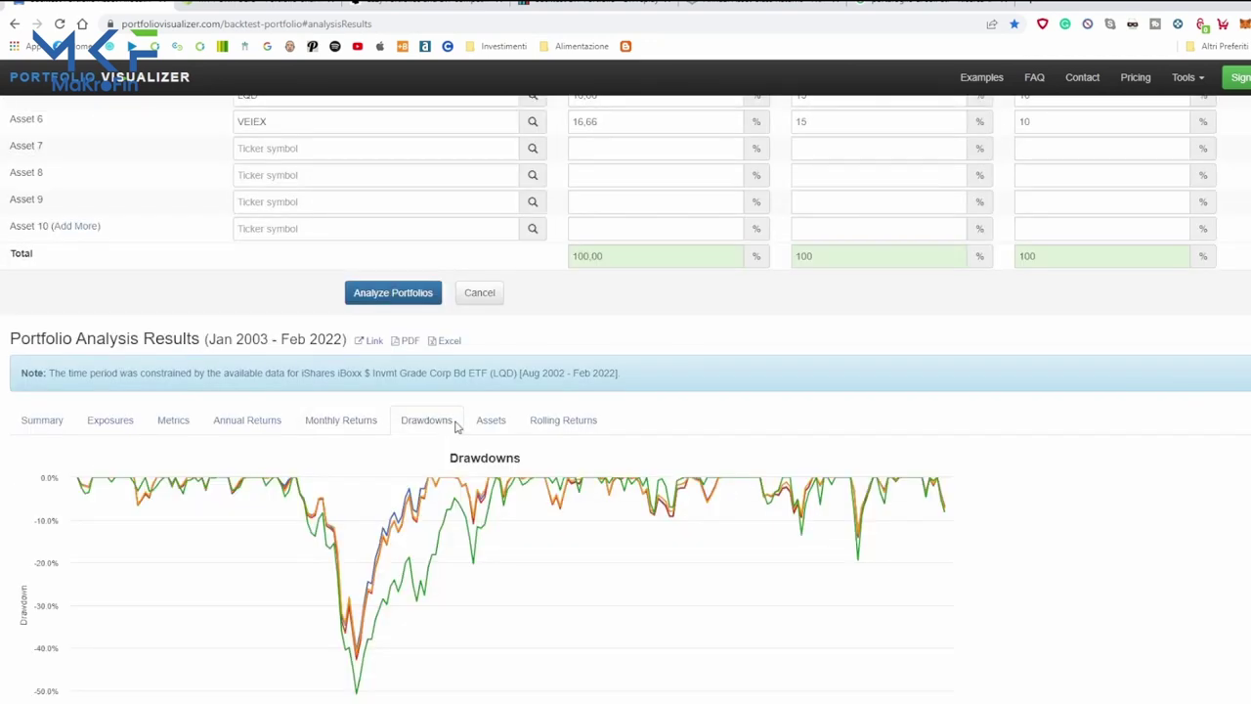
{"action": "scroll", "coordinate": [457, 428], "scroll_direction": "down", "scroll_amount": 8}
{"action": "scroll", "coordinate": [457, 427], "scroll_direction": "up", "scroll_amount": 9}
{"action": "left_click", "coordinate": [492, 349]}
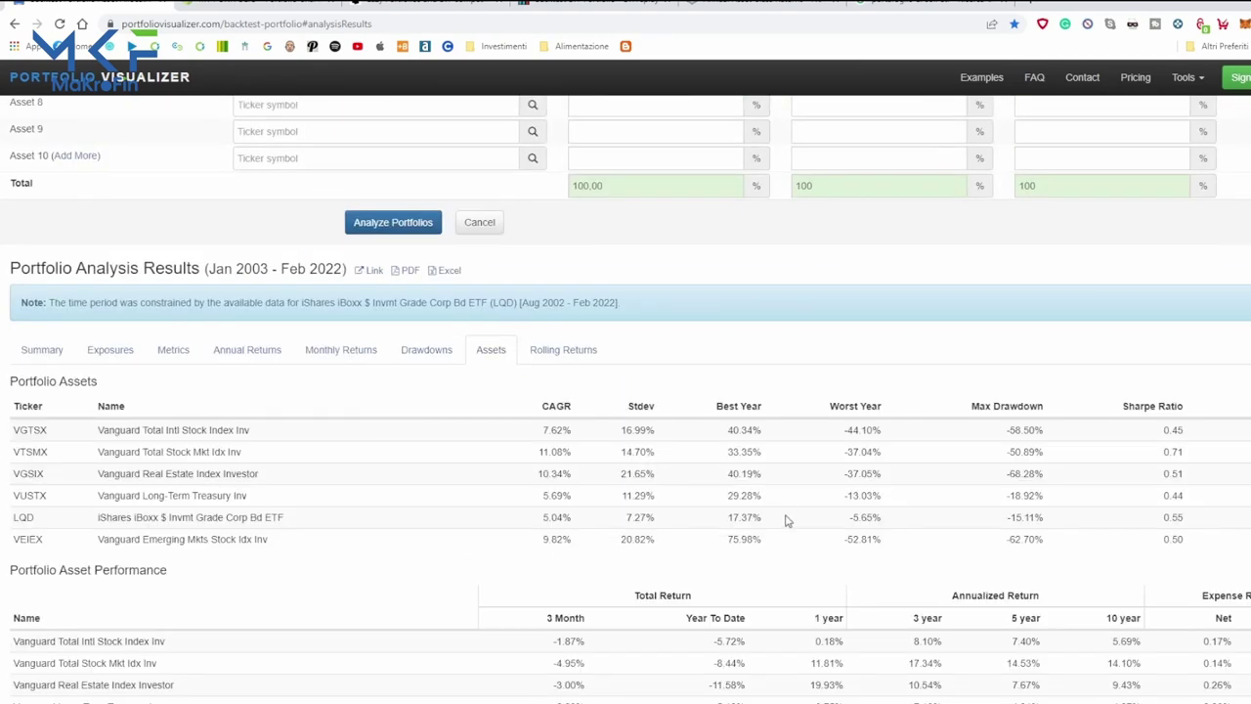
{"action": "scroll", "coordinate": [788, 520], "scroll_direction": "down", "scroll_amount": 4}
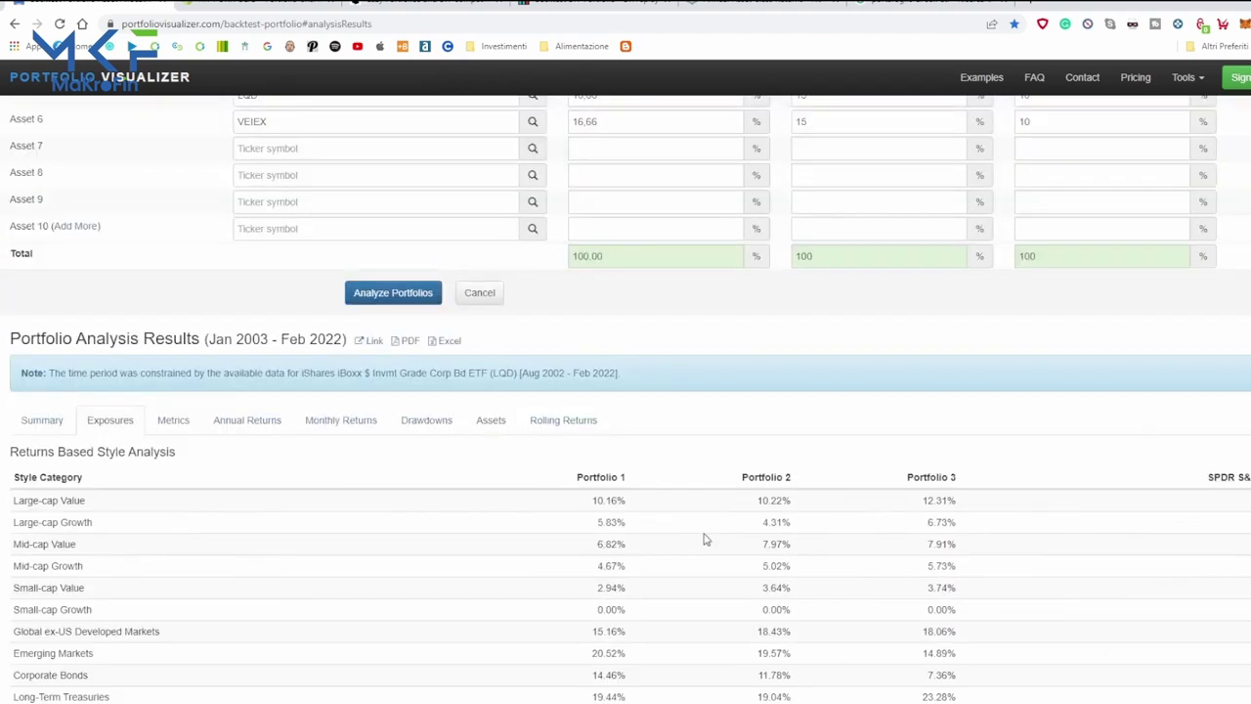
{"action": "scroll", "coordinate": [706, 538], "scroll_direction": "down", "scroll_amount": 1}
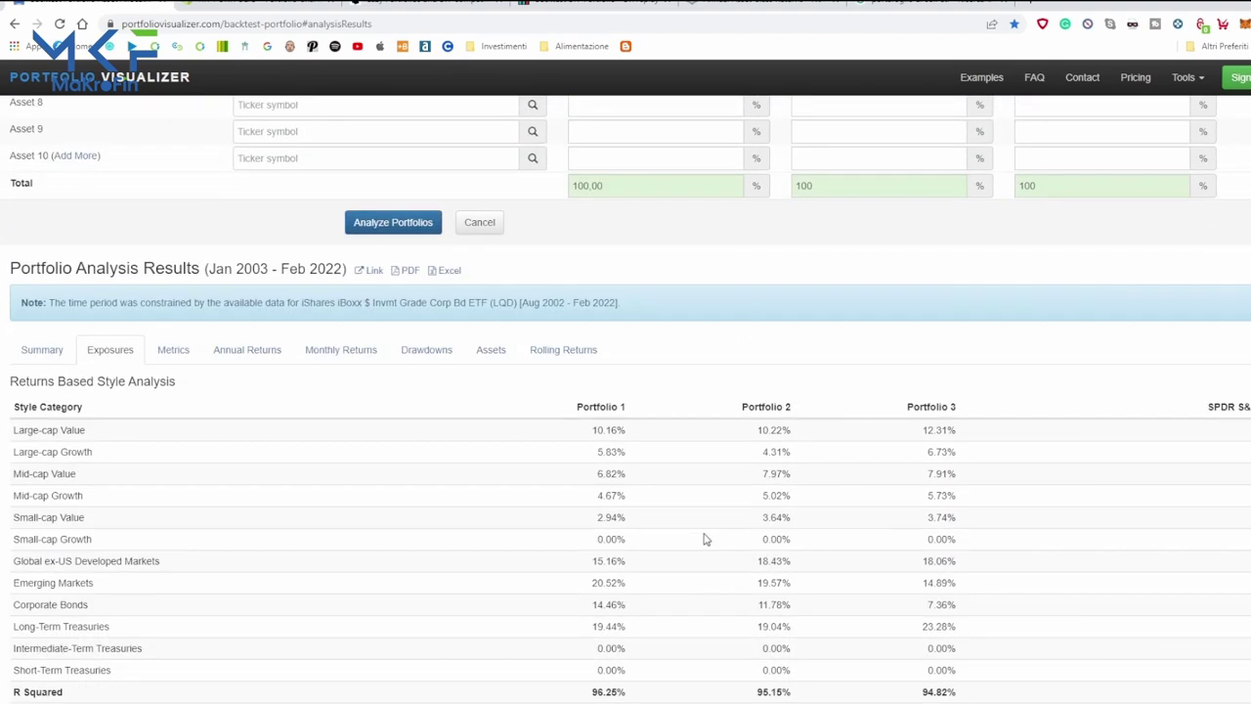
{"action": "scroll", "coordinate": [1022, 554], "scroll_direction": "down", "scroll_amount": 1}
{"action": "scroll", "coordinate": [1023, 554], "scroll_direction": "down", "scroll_amount": 2}
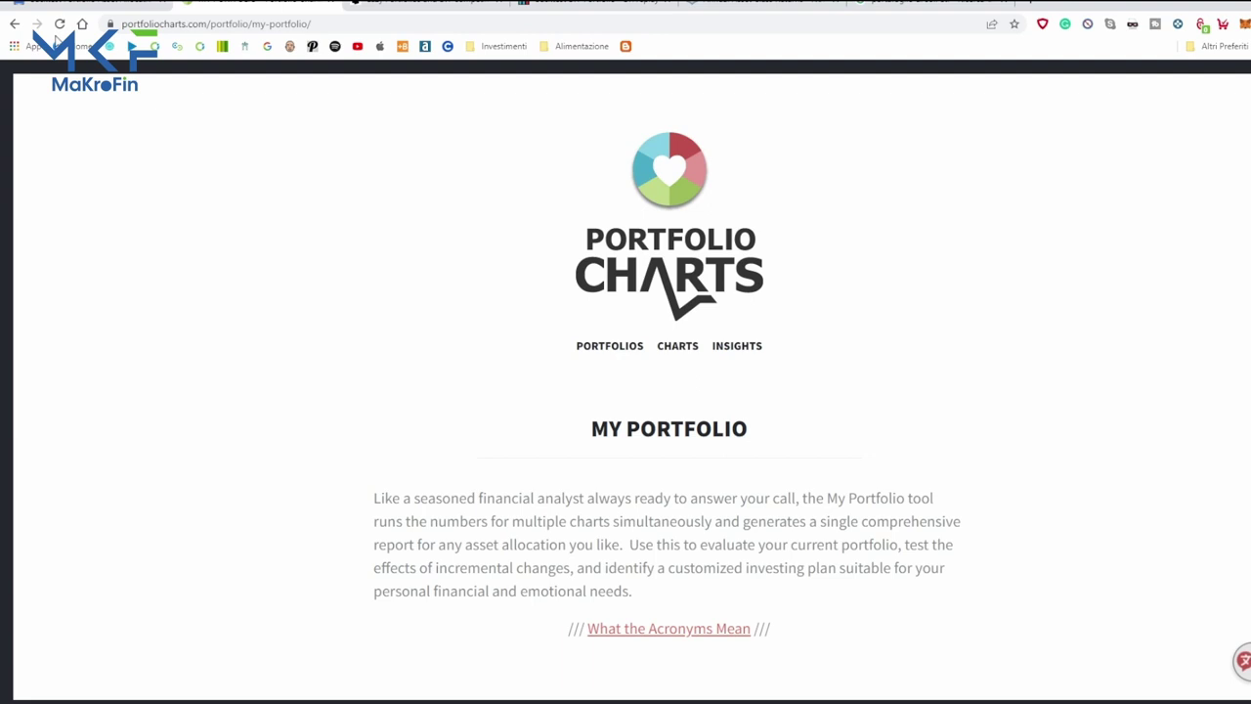
Switch to the Lazy Portfolio ETF site and look through the overall returns list of Classic portfolios.
{"action": "left_click", "coordinate": [415, 8]}
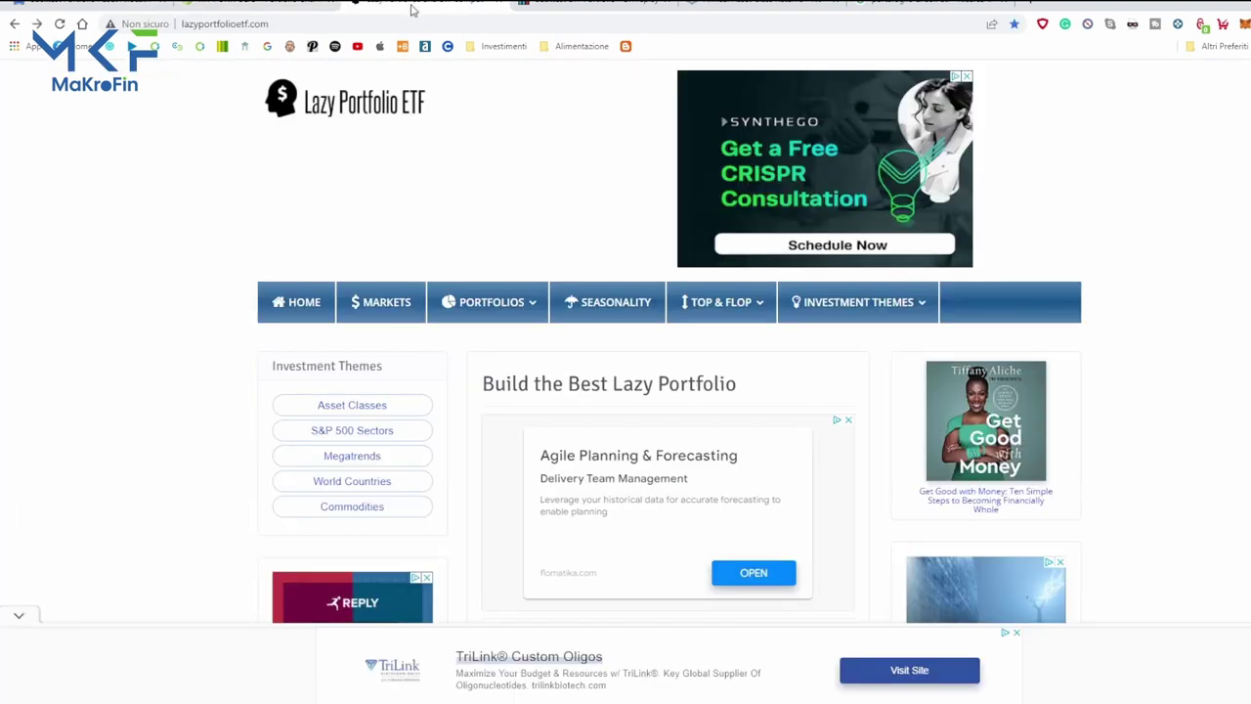
{"action": "scroll", "coordinate": [880, 410], "scroll_direction": "down", "scroll_amount": 10}
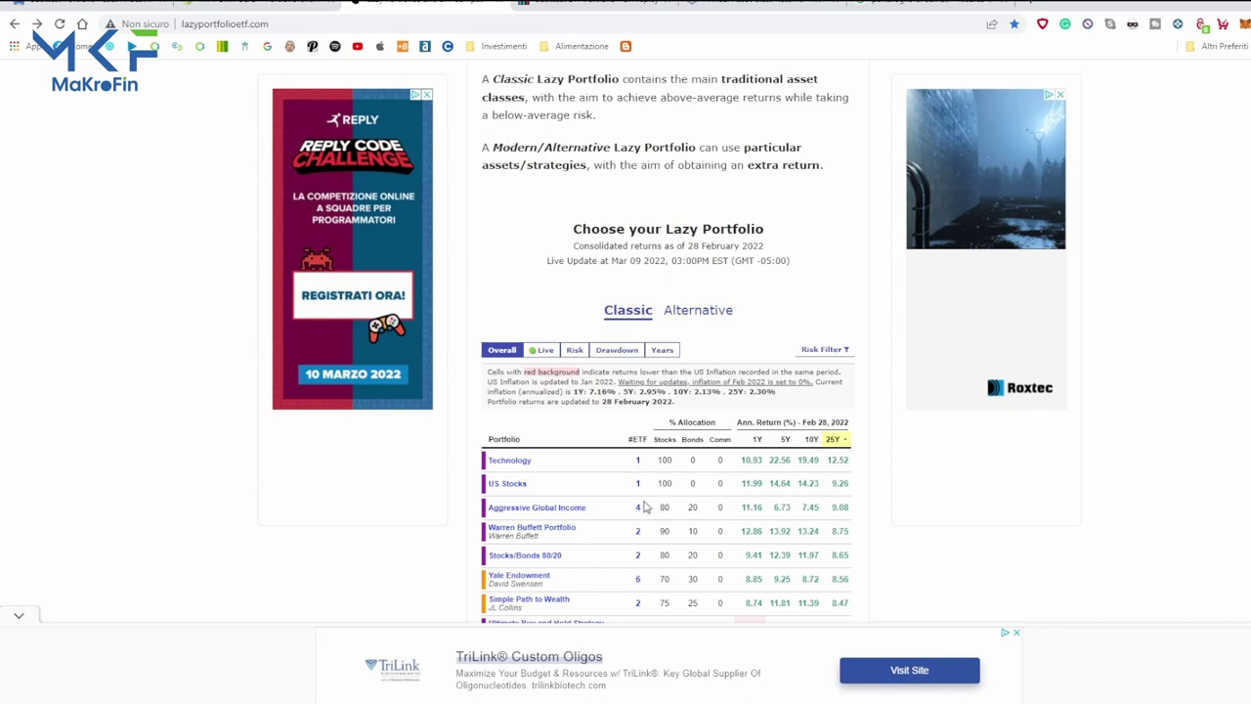
{"action": "scroll", "coordinate": [606, 518], "scroll_direction": "down", "scroll_amount": 5}
{"action": "scroll", "coordinate": [582, 426], "scroll_direction": "down", "scroll_amount": 10}
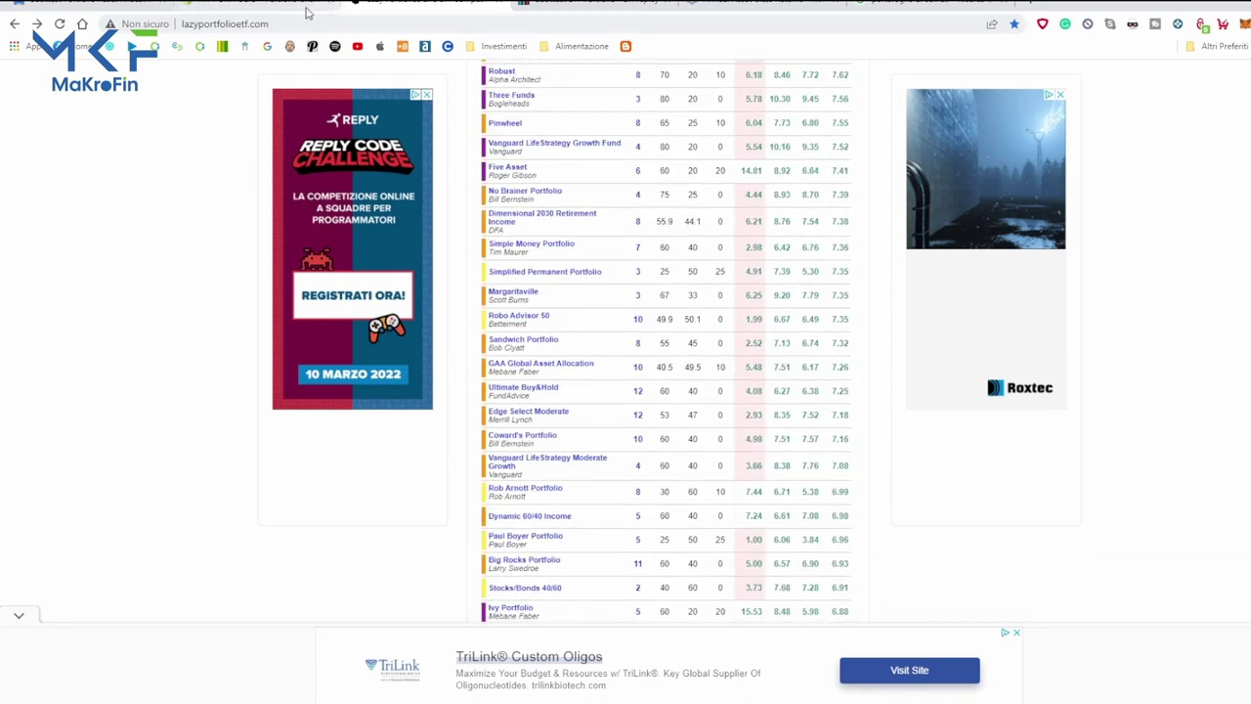
{"action": "scroll", "coordinate": [860, 437], "scroll_direction": "up", "scroll_amount": 15}
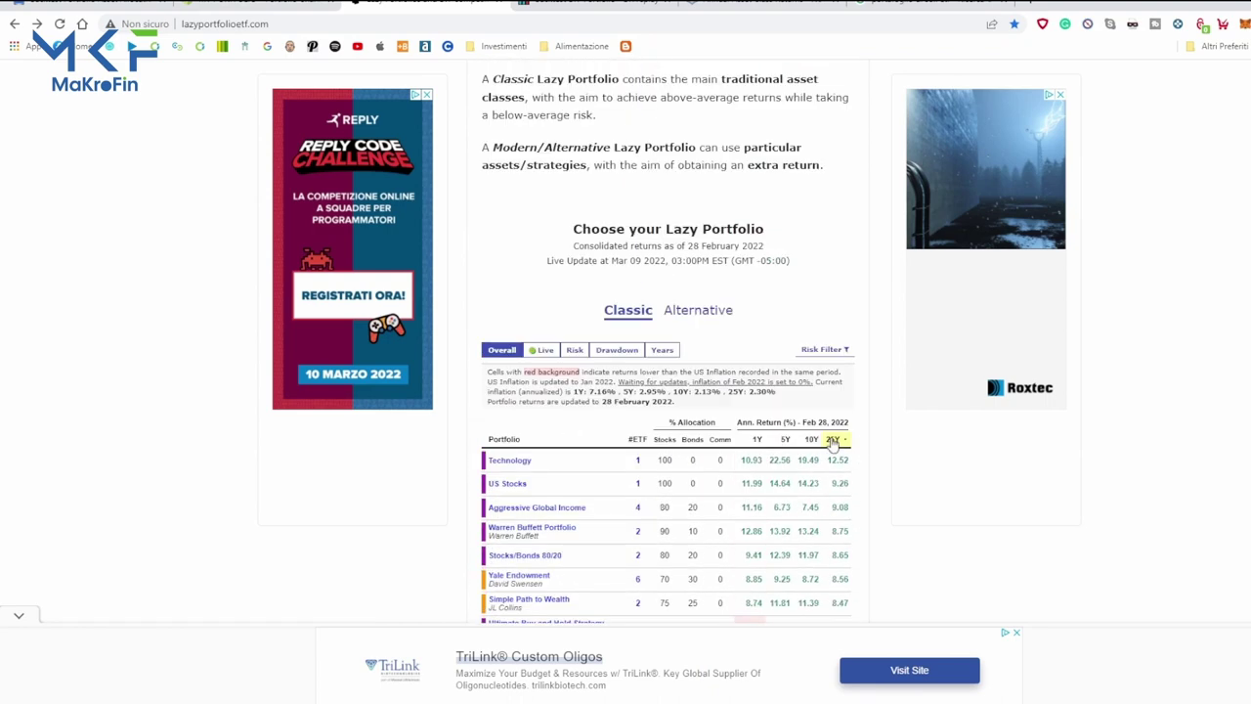
Compare the Classic lazy portfolios by drawdown, risk and yearly returns.
{"action": "left_click", "coordinate": [629, 354]}
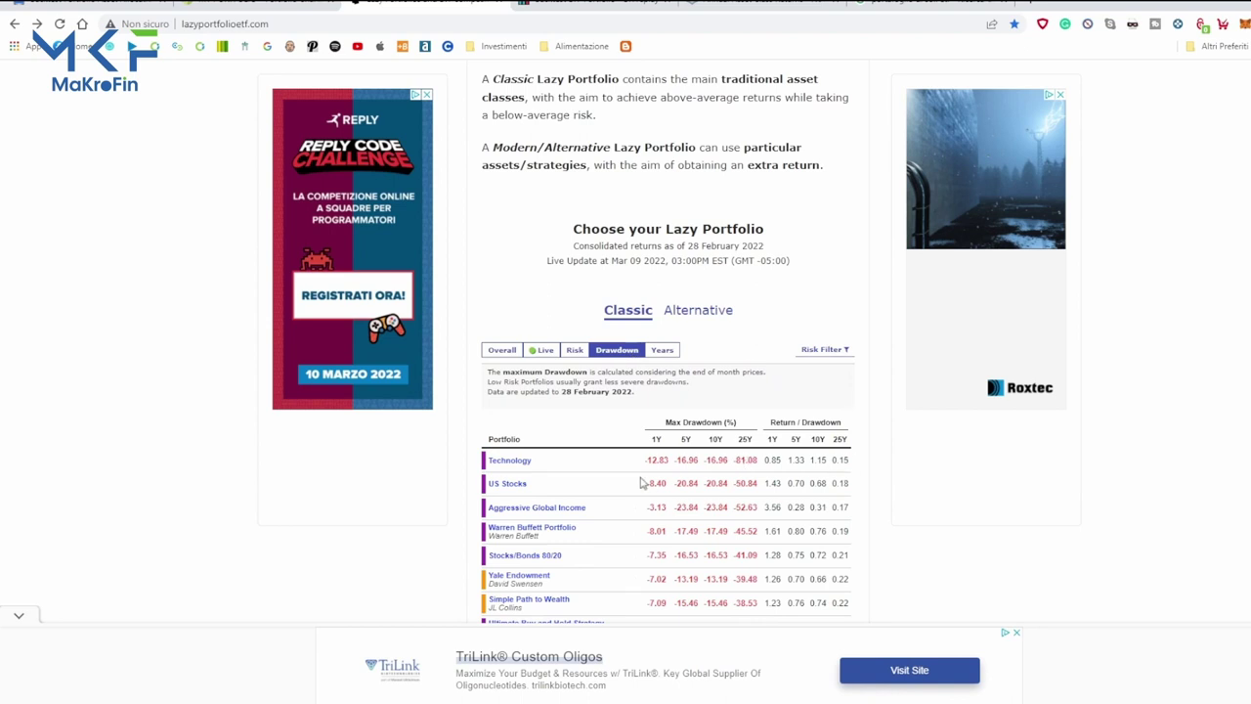
{"action": "left_click", "coordinate": [575, 350]}
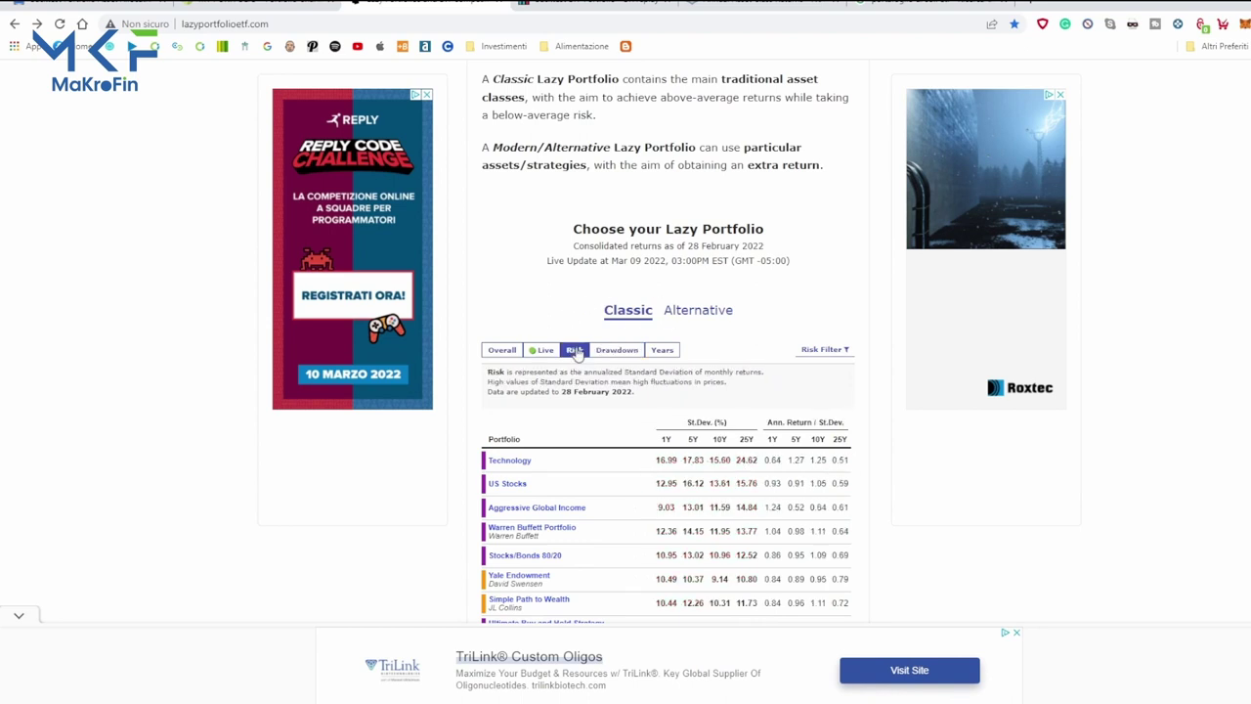
{"action": "left_click", "coordinate": [655, 352]}
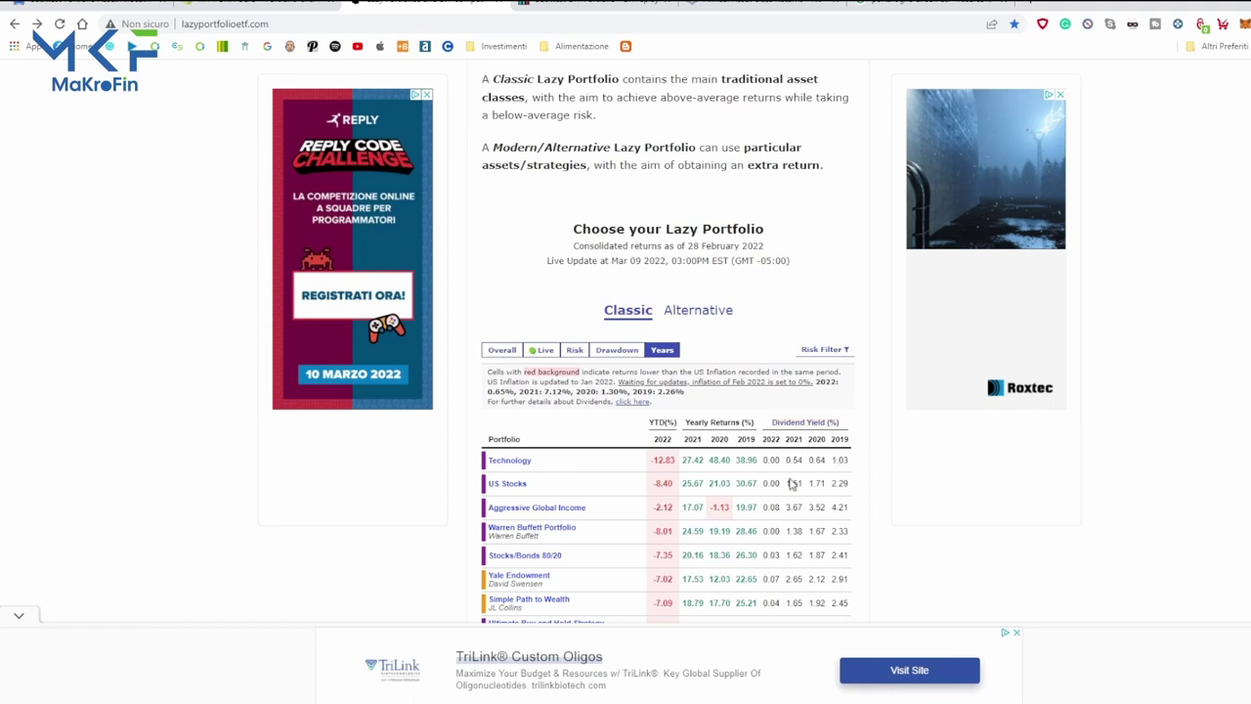
{"action": "scroll", "coordinate": [792, 483], "scroll_direction": "down", "scroll_amount": 5}
{"action": "scroll", "coordinate": [618, 422], "scroll_direction": "up", "scroll_amount": 6}
{"action": "left_click", "coordinate": [574, 420]}
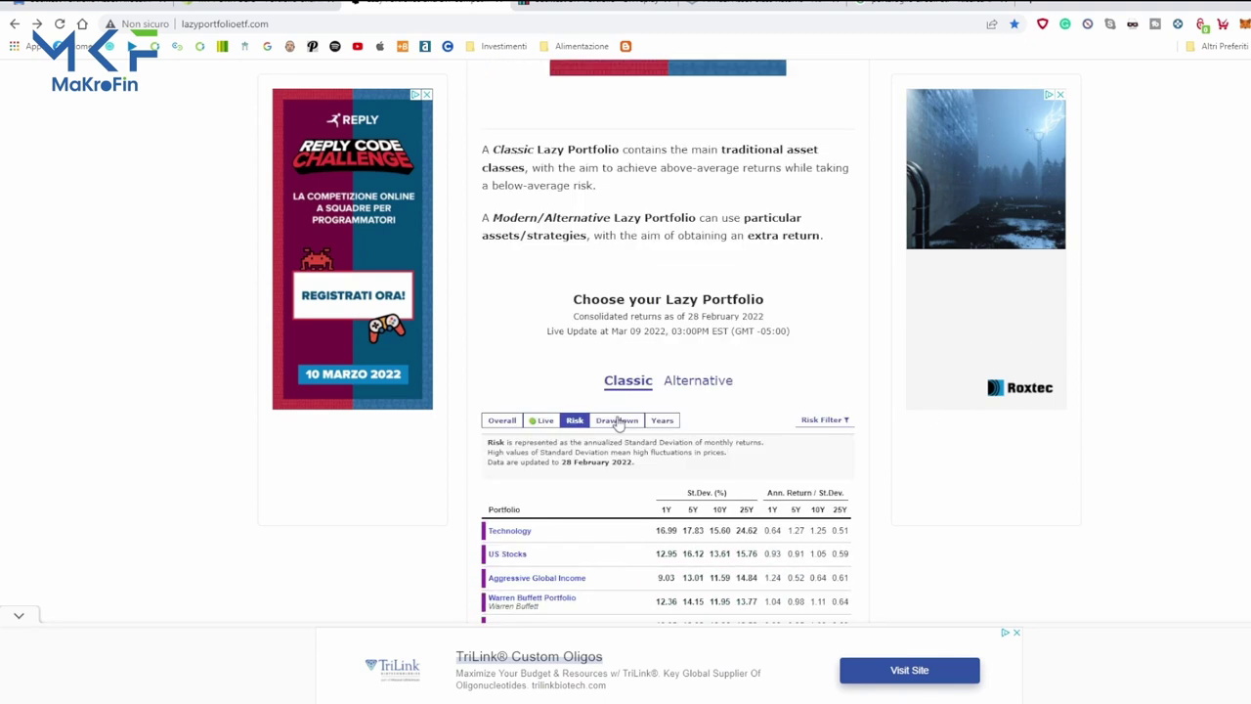
Sort the Classic portfolios' drawdown table by 25-year maximum drawdown and look through the ranking.
{"action": "left_click", "coordinate": [618, 420]}
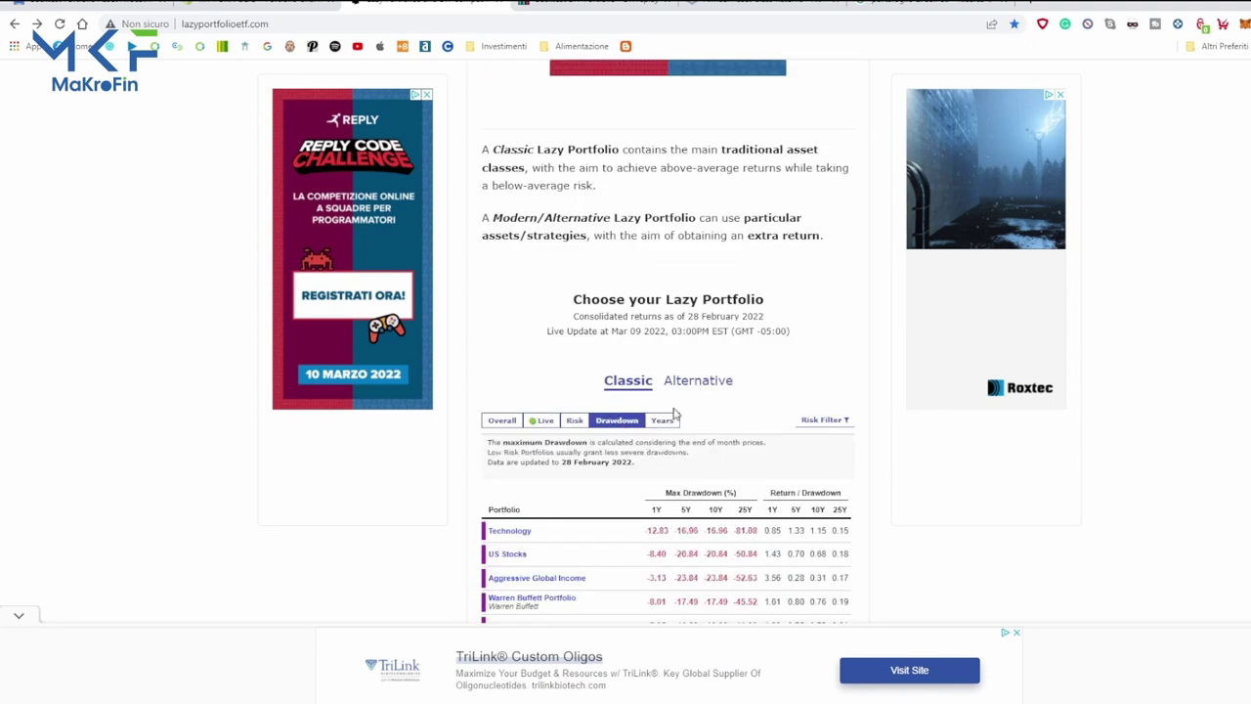
{"action": "left_click", "coordinate": [751, 508]}
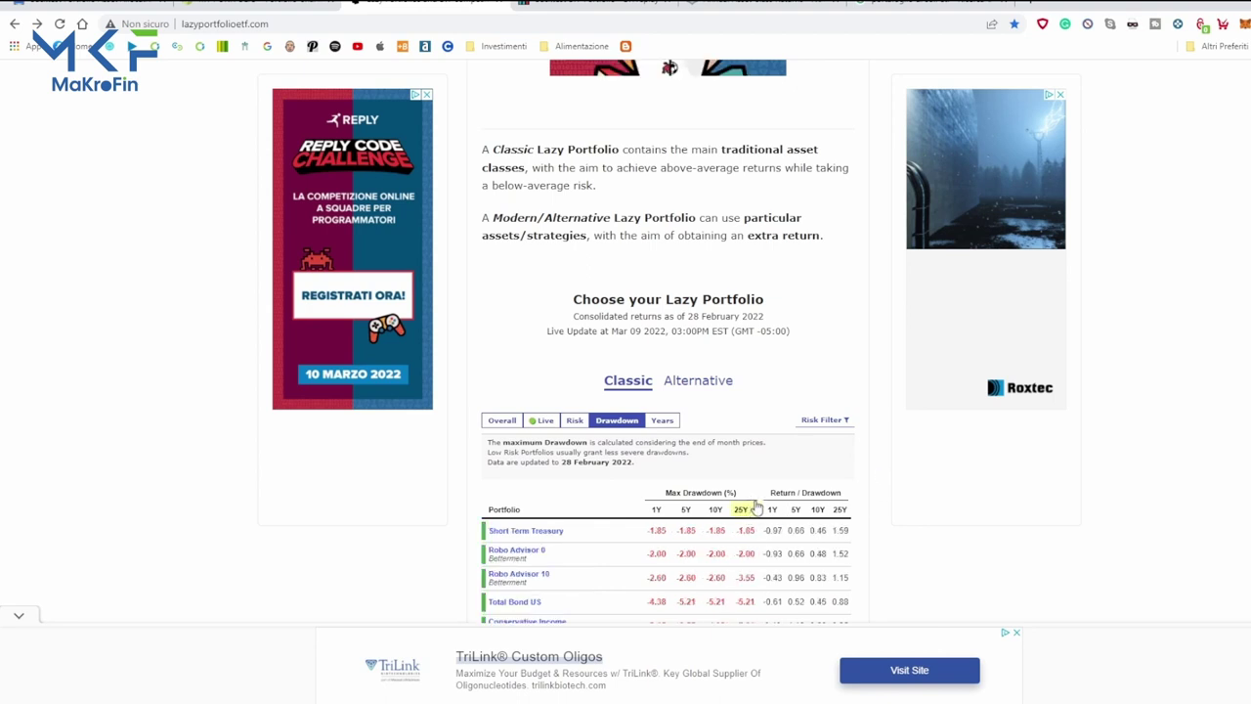
{"action": "scroll", "coordinate": [753, 506], "scroll_direction": "down", "scroll_amount": 1}
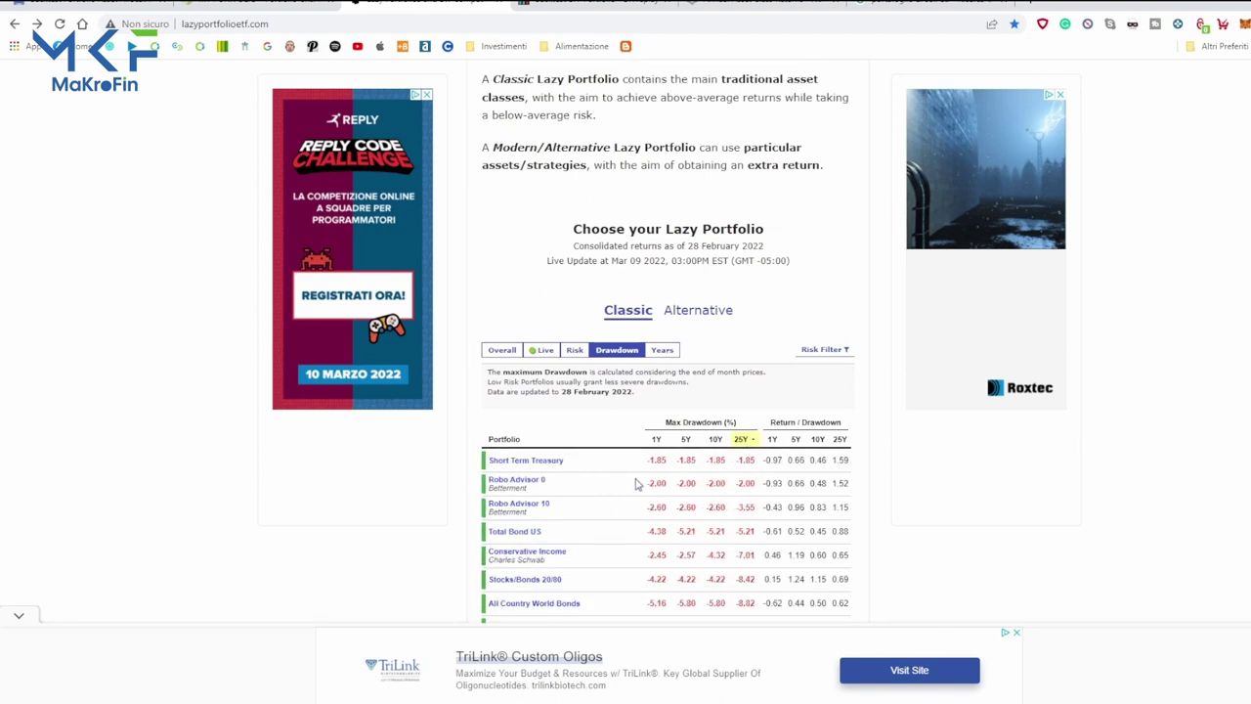
{"action": "scroll", "coordinate": [738, 471], "scroll_direction": "down", "scroll_amount": 4}
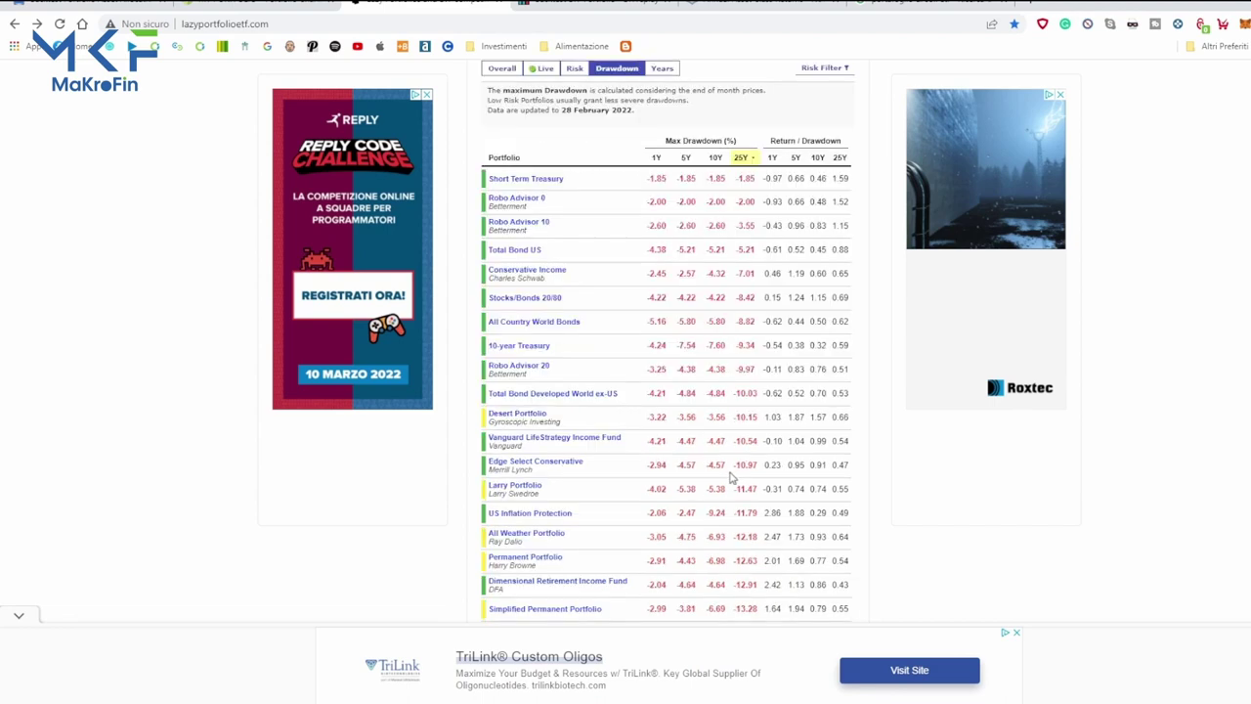
{"action": "scroll", "coordinate": [732, 477], "scroll_direction": "down", "scroll_amount": 3}
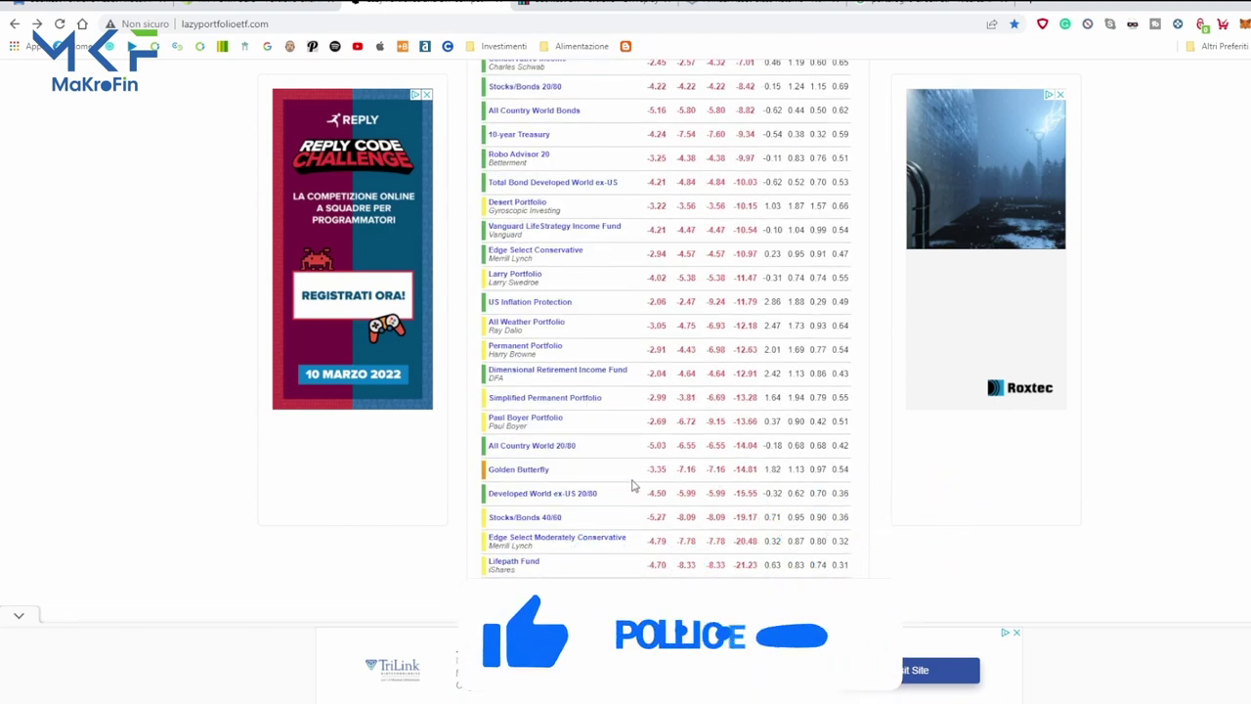
{"action": "scroll", "coordinate": [684, 411], "scroll_direction": "up", "scroll_amount": 1}
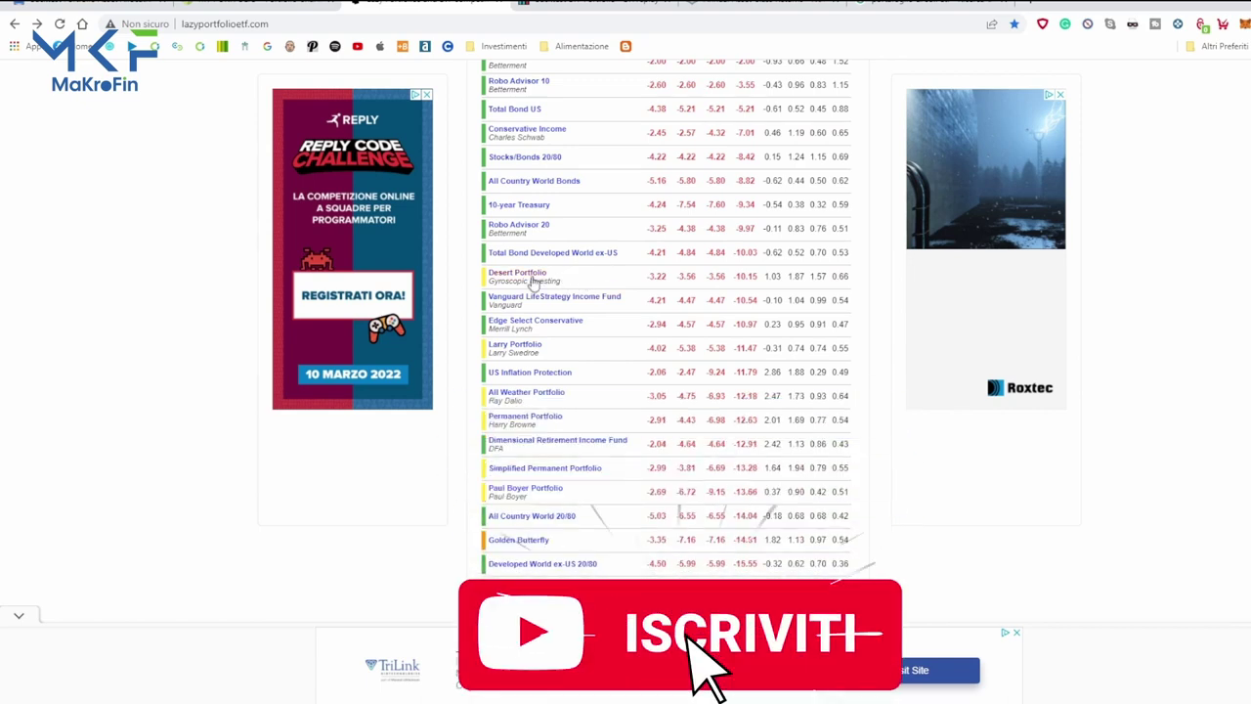
Open the Gyroscopic Investing Desert Portfolio and examine its asset allocation chart and list of ETFs.
{"action": "left_click", "coordinate": [534, 278]}
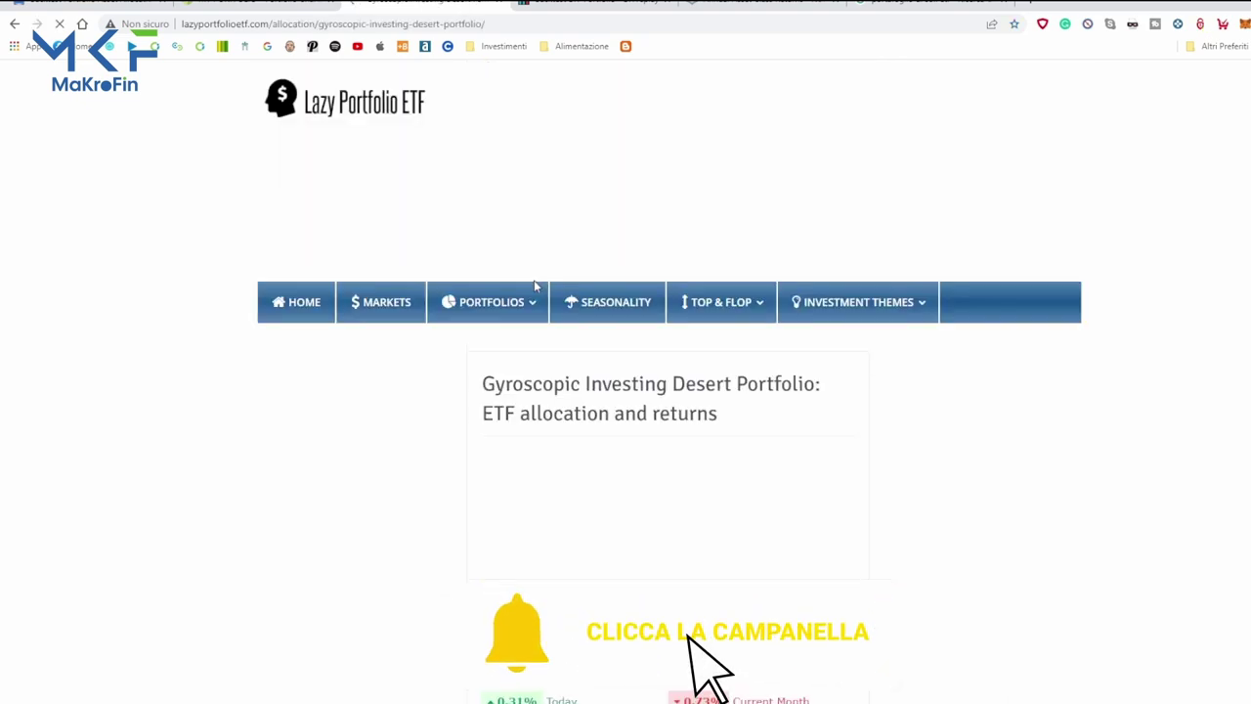
{"action": "scroll", "coordinate": [640, 355], "scroll_direction": "down", "scroll_amount": 10}
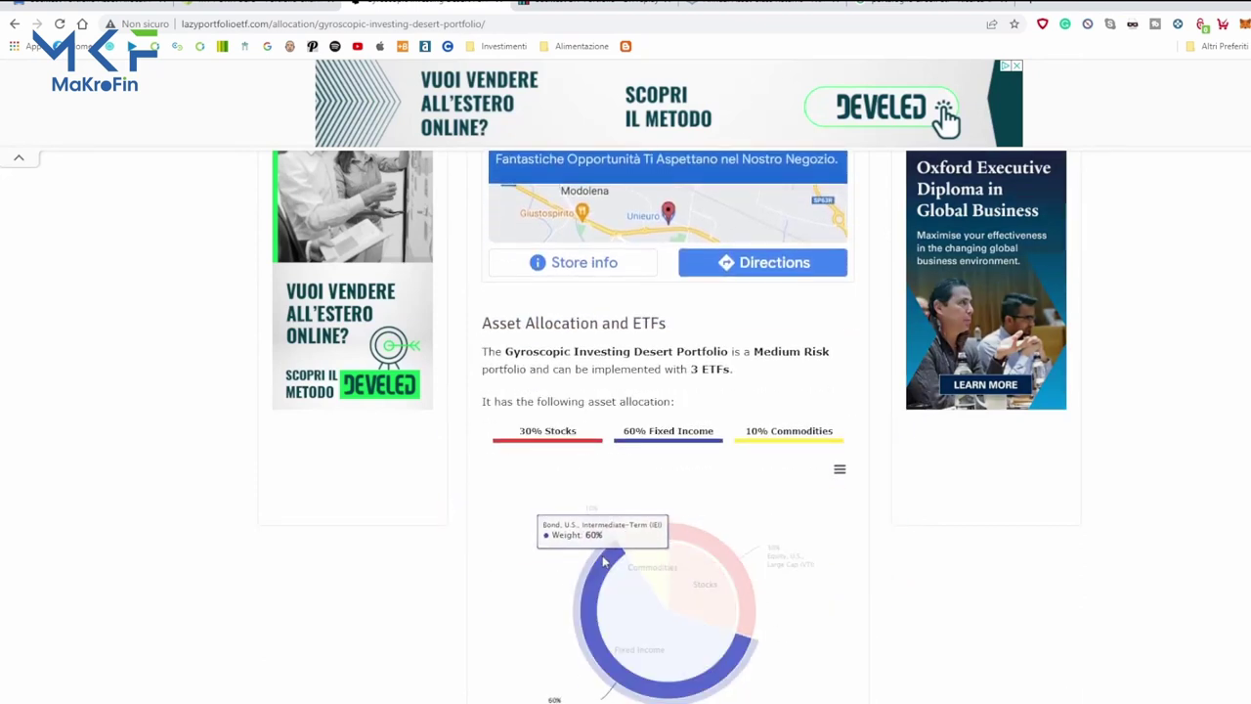
{"action": "mouse_move", "coordinate": [772, 565]}
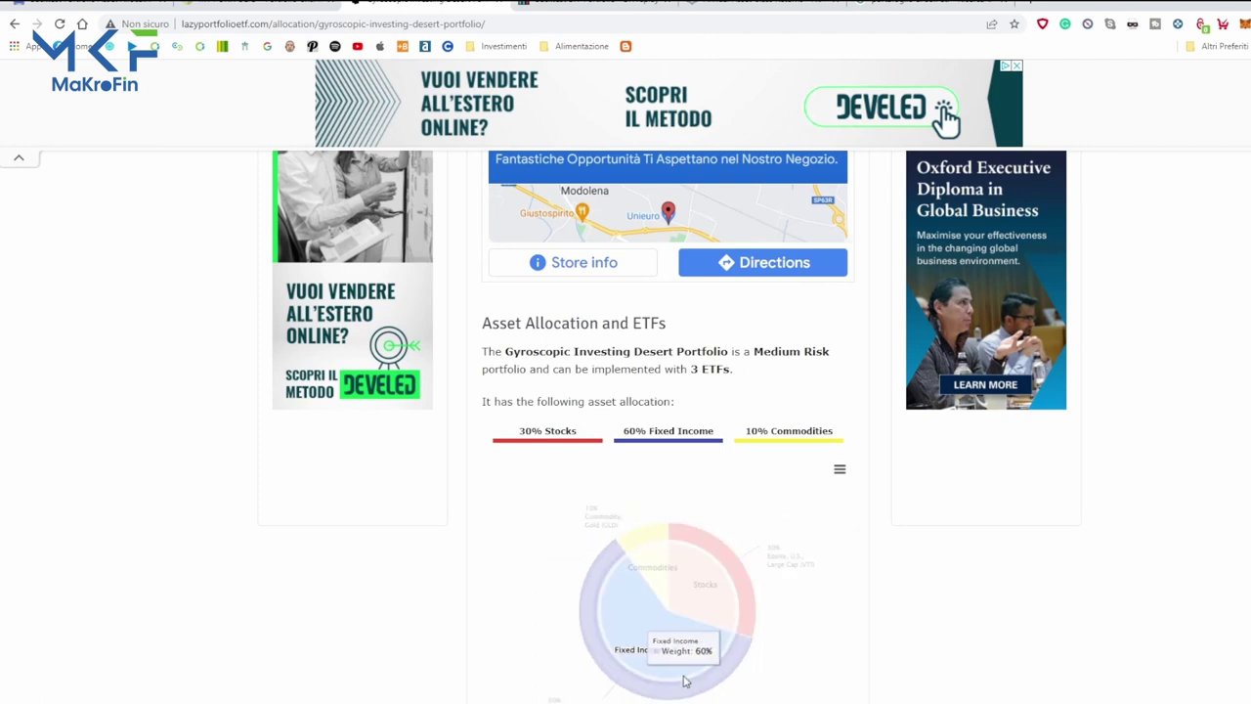
{"action": "scroll", "coordinate": [674, 606], "scroll_direction": "down", "scroll_amount": 2}
{"action": "mouse_move", "coordinate": [543, 569]}
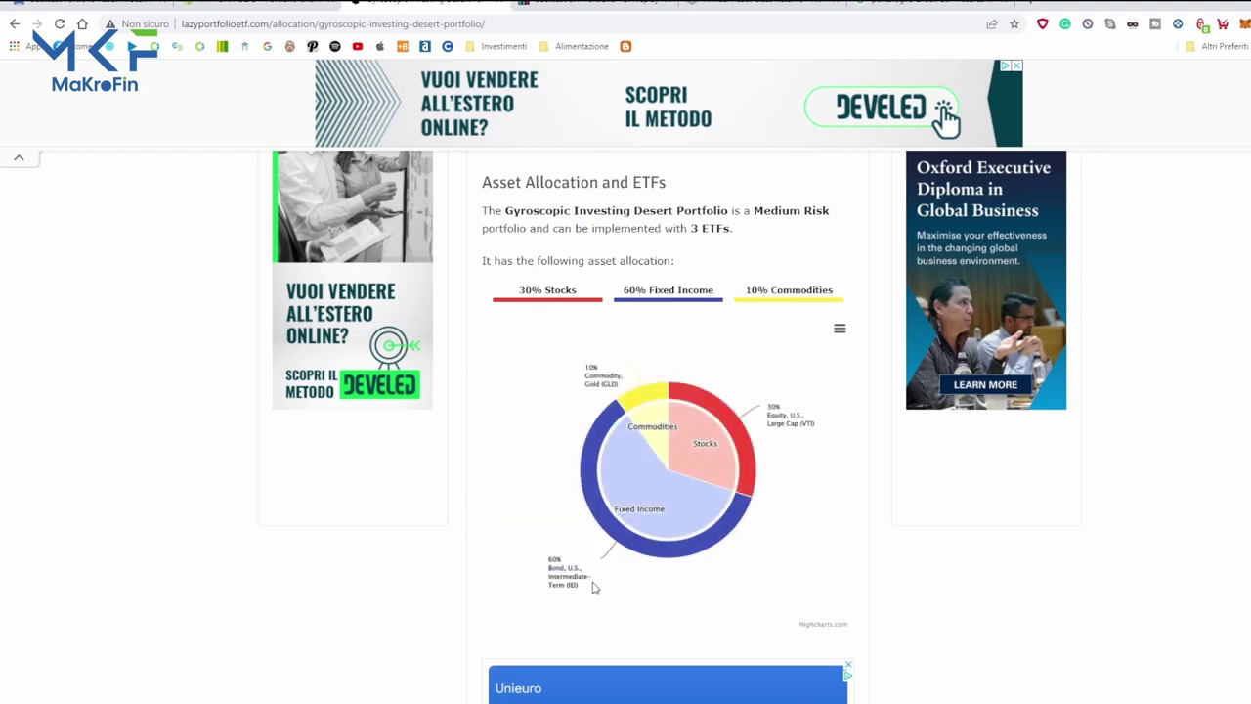
{"action": "mouse_move", "coordinate": [664, 427]}
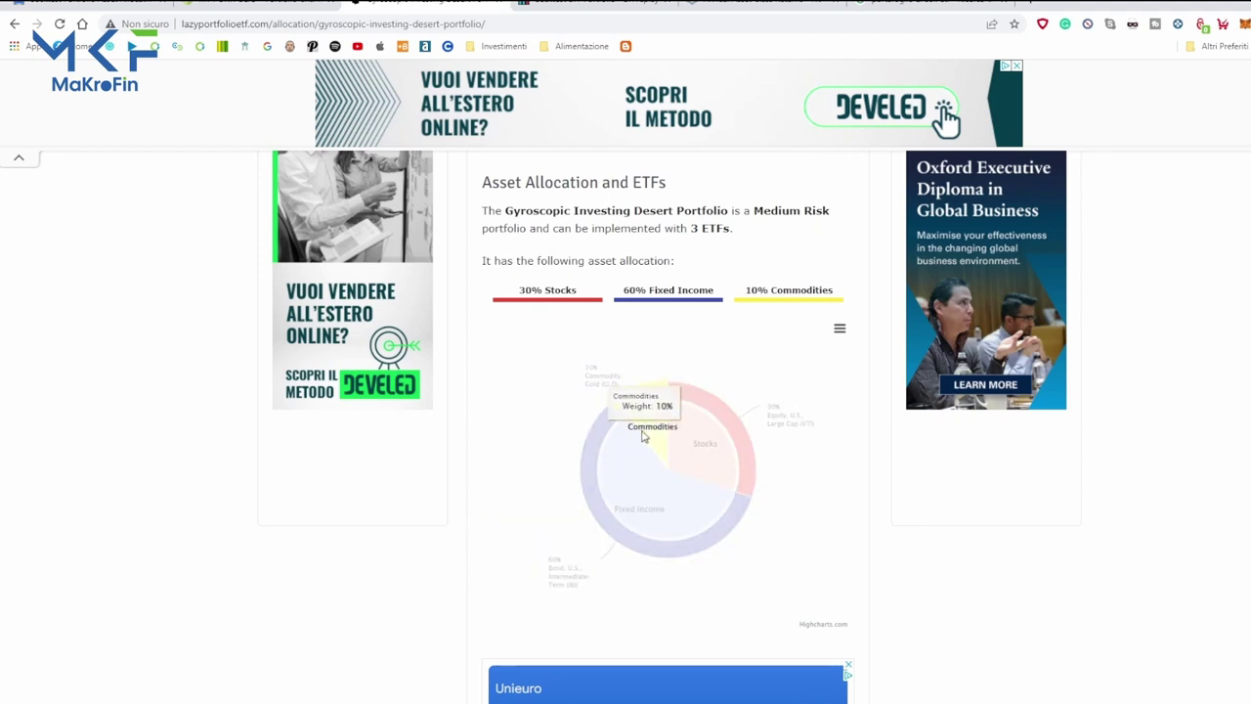
{"action": "mouse_move", "coordinate": [635, 394]}
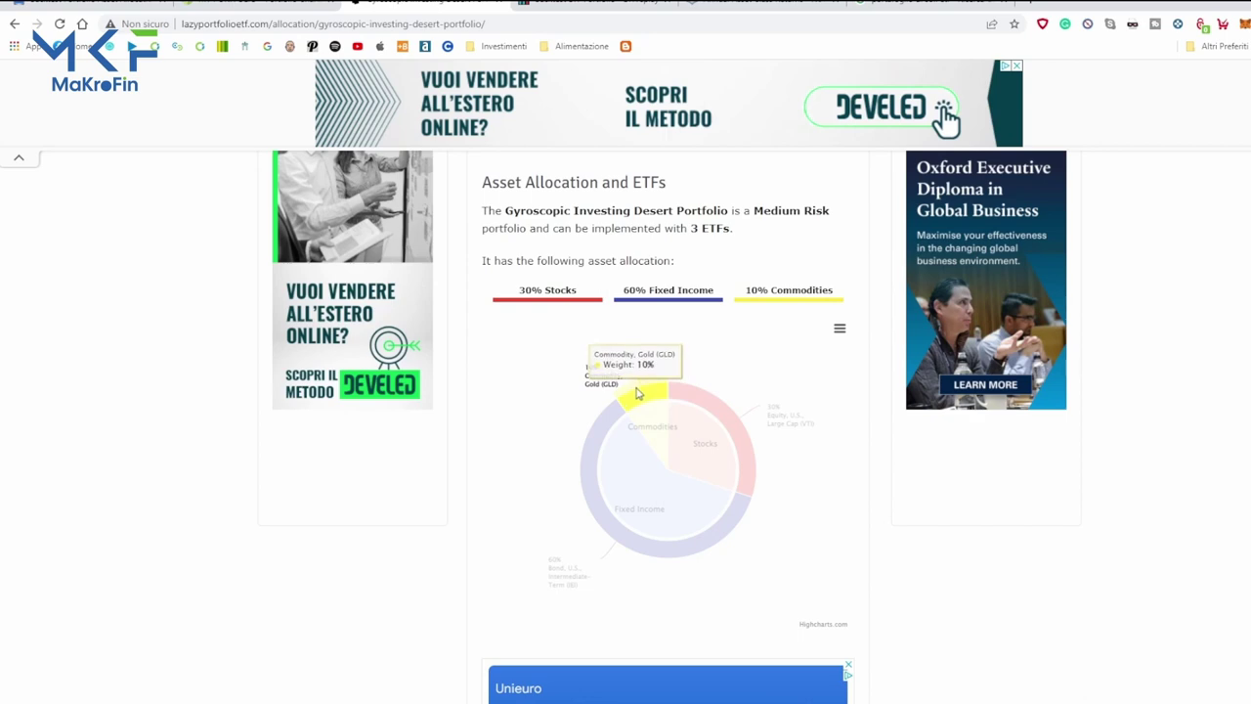
{"action": "scroll", "coordinate": [640, 396], "scroll_direction": "down", "scroll_amount": 5}
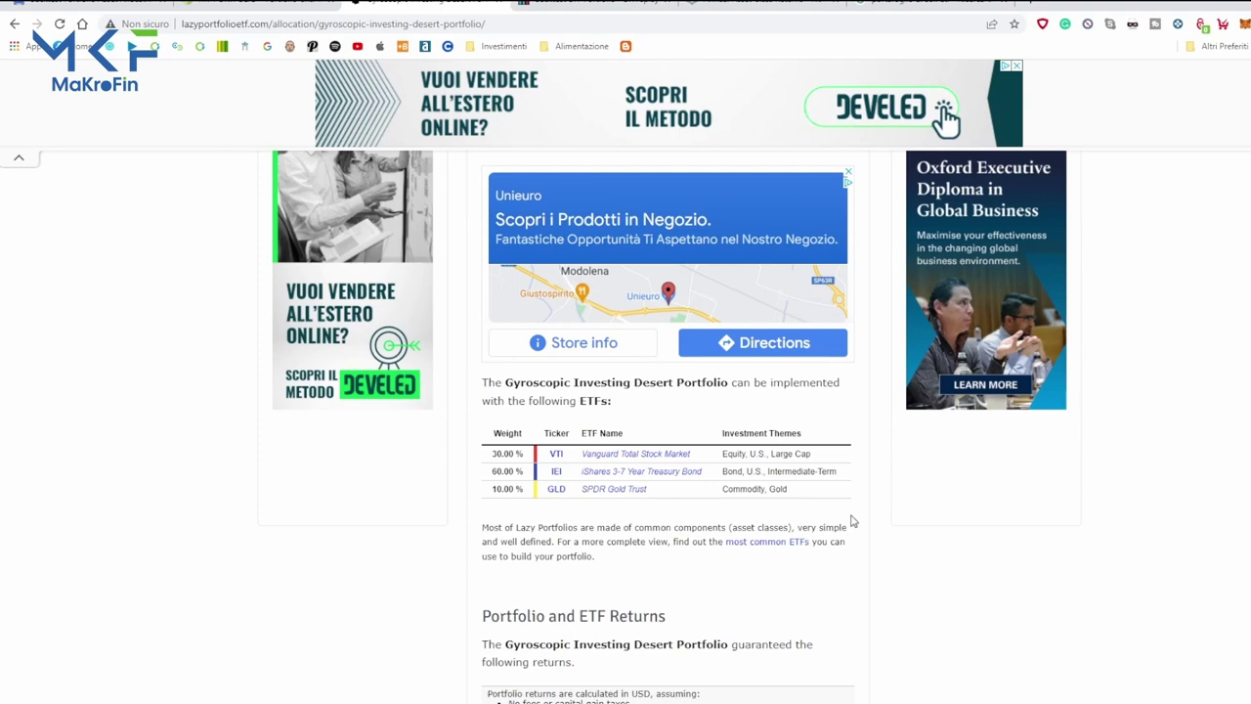
{"action": "scroll", "coordinate": [805, 587], "scroll_direction": "up", "scroll_amount": 3}
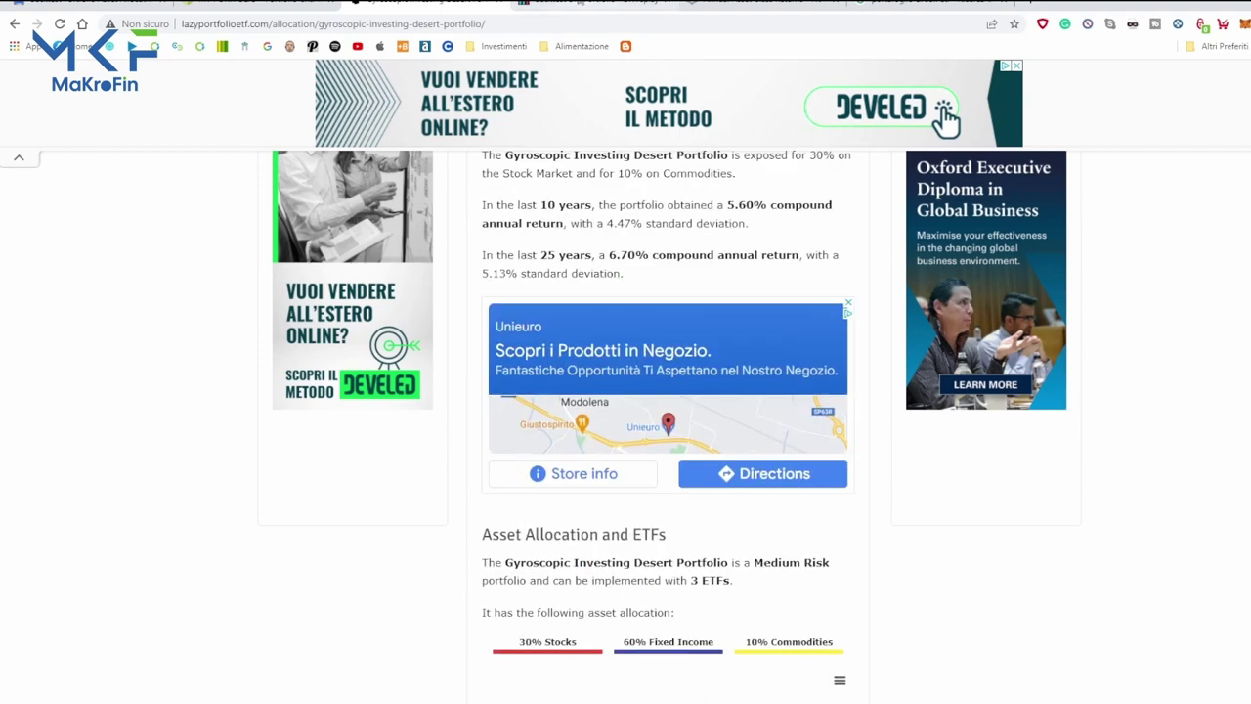
Switch to ETFreplay's portfolio backtest and enter ACWI with a 30% weight and REET with a 20% weight as the first two components.
{"action": "left_click", "coordinate": [581, 4]}
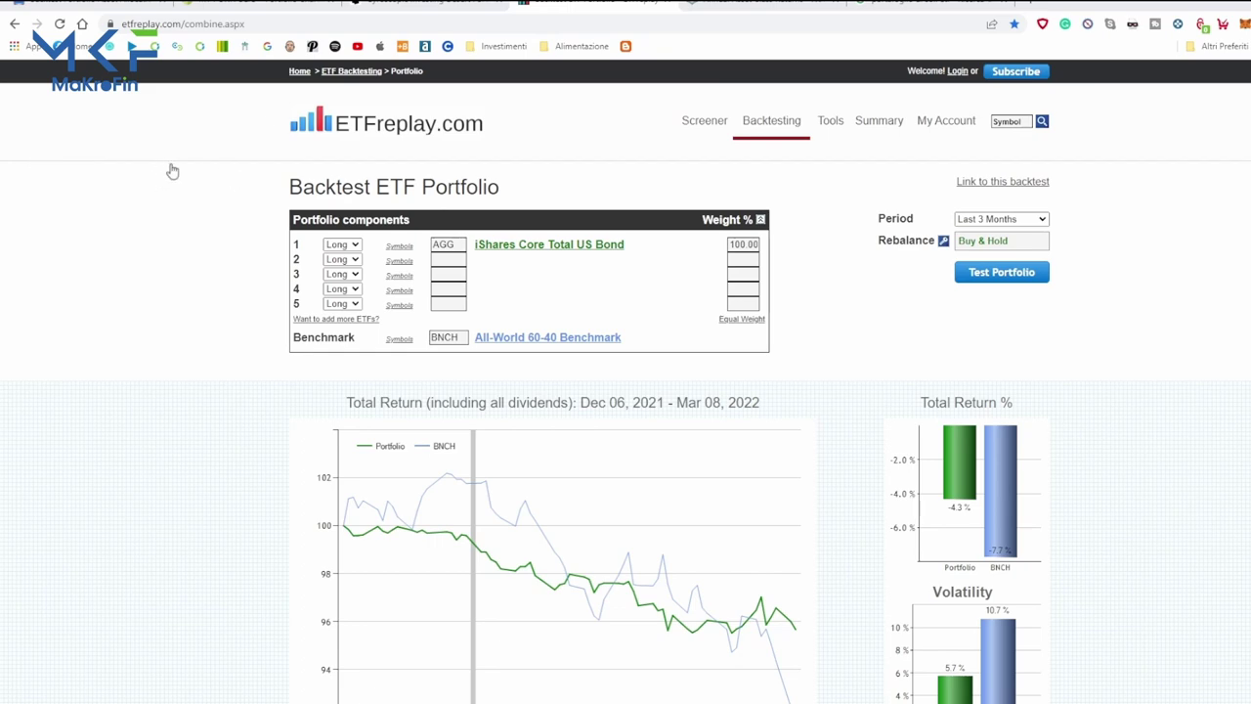
{"action": "type", "text": "ACWI"}
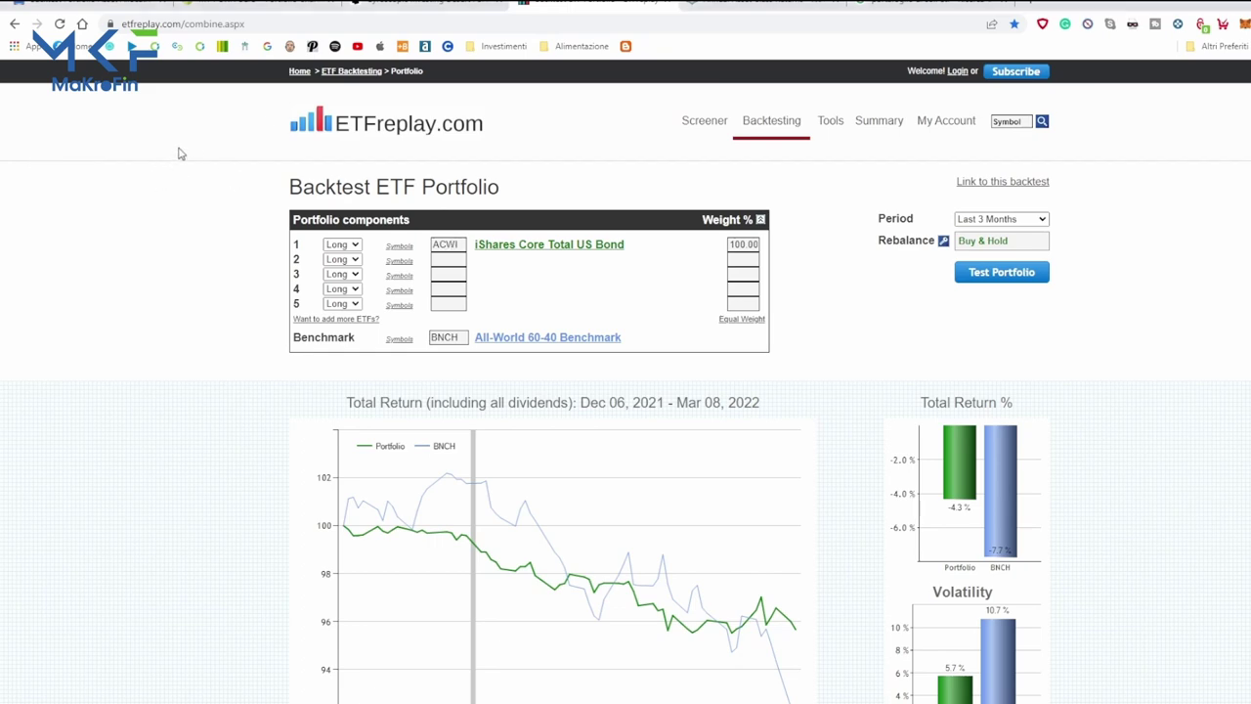
{"action": "double_click", "coordinate": [743, 248]}
{"action": "type", "text": "30"}
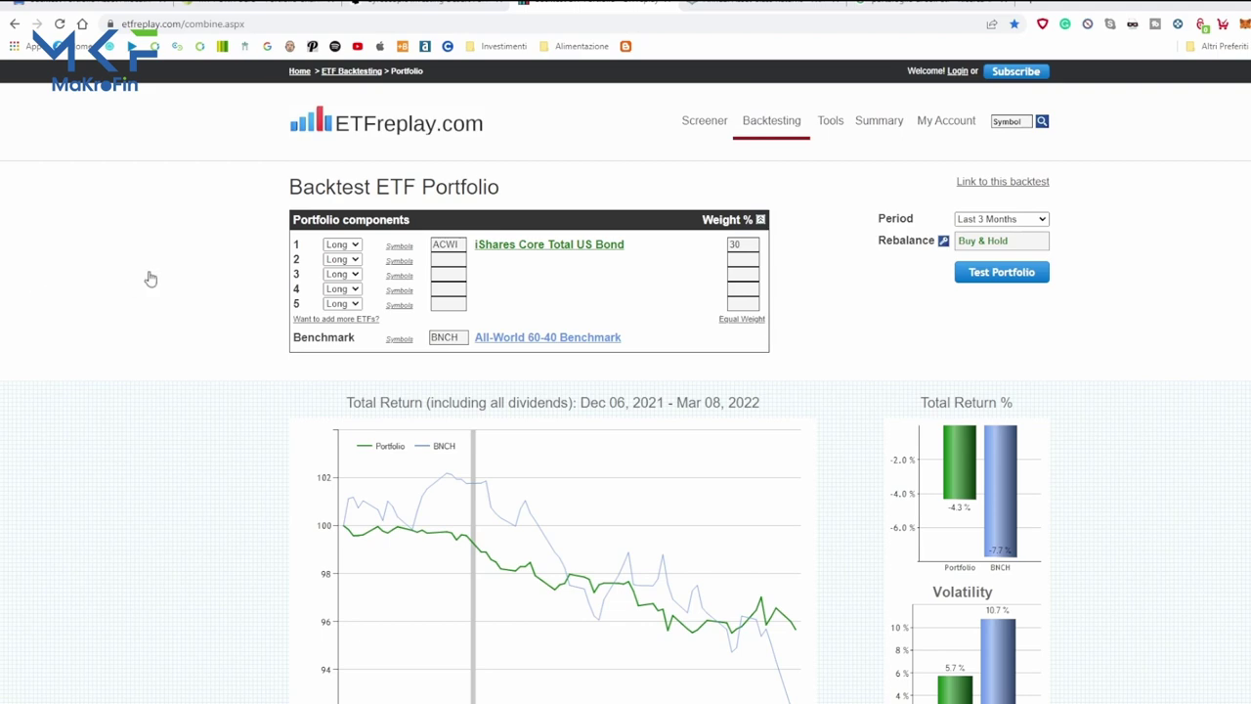
{"action": "type", "text": "REET"}
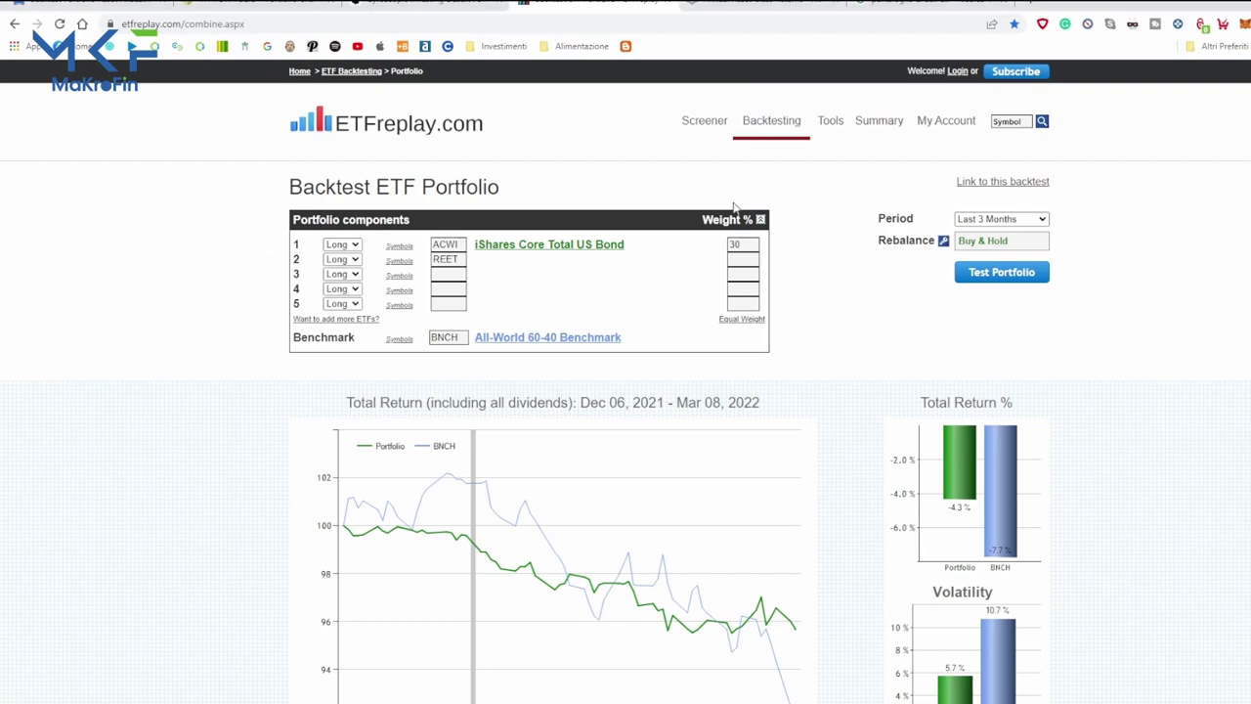
{"action": "left_click", "coordinate": [740, 259]}
{"action": "type", "text": "20"}
Add DJP with a 10% weight and LQD with a 15% weight as the third and fourth portfolio components.
{"action": "left_click", "coordinate": [401, 282]}
{"action": "left_click", "coordinate": [398, 276]}
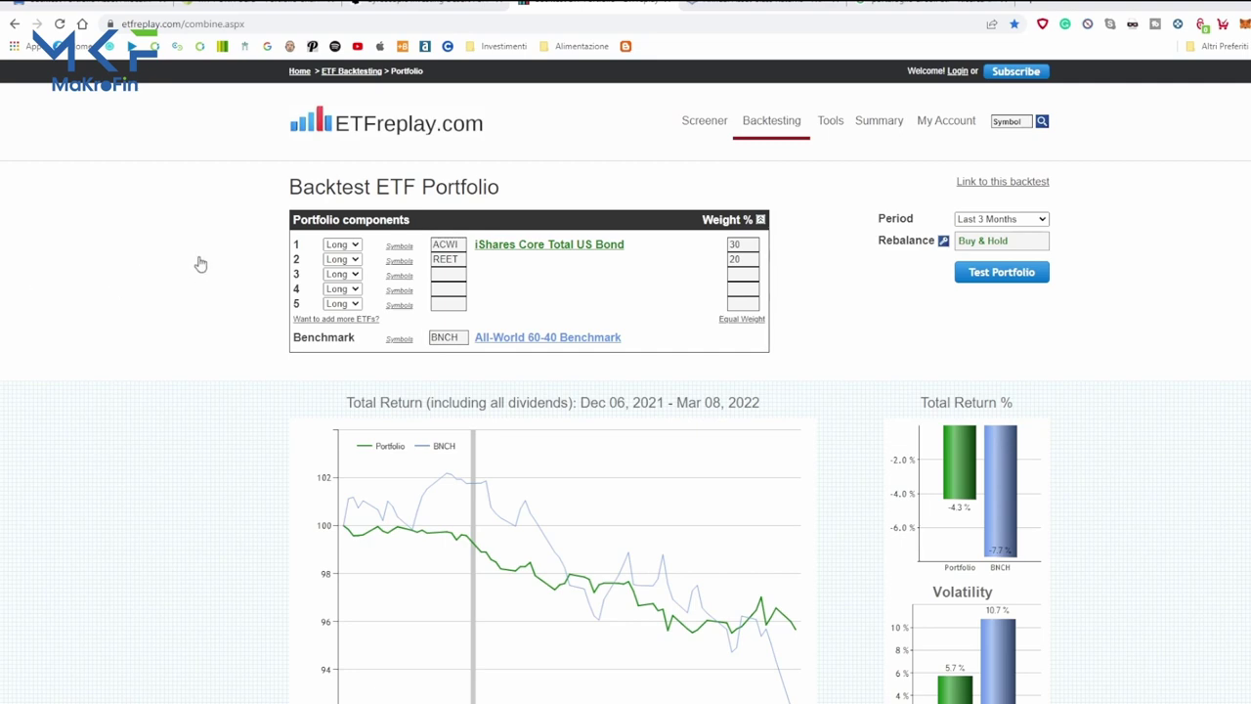
{"action": "type", "text": "DJP"}
{"action": "left_click", "coordinate": [736, 273]}
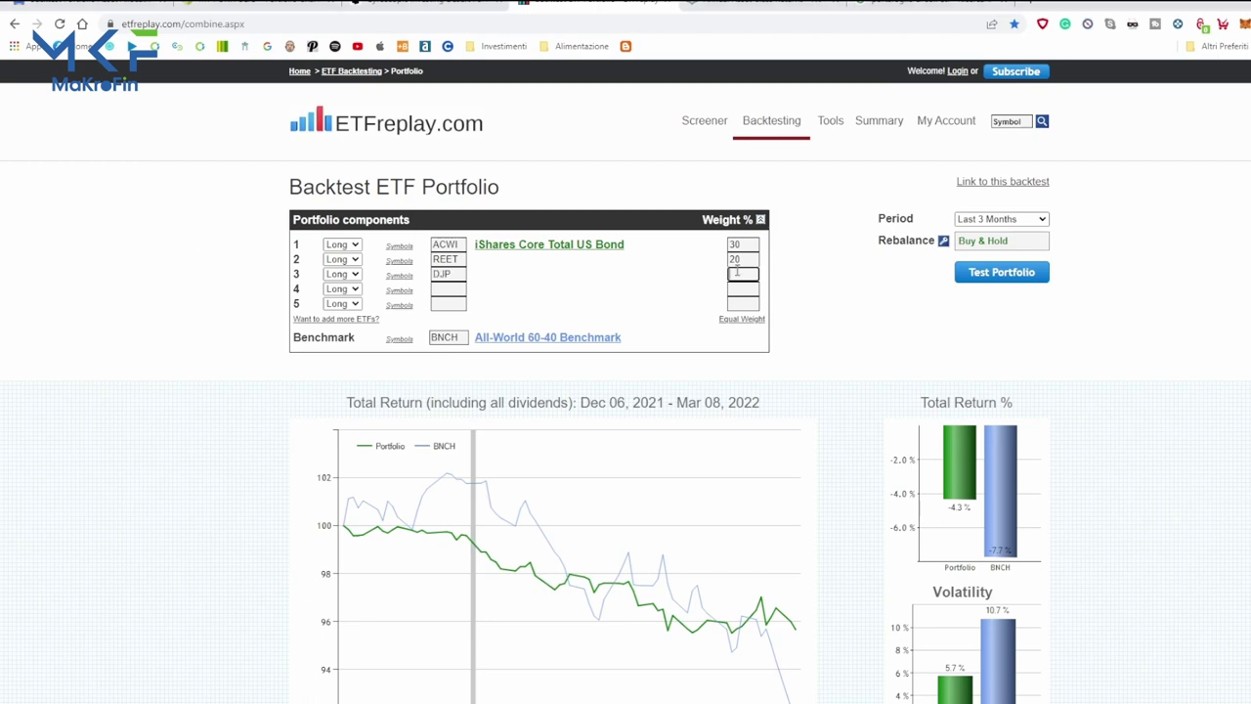
{"action": "left_click", "coordinate": [444, 288]}
{"action": "left_click", "coordinate": [397, 295]}
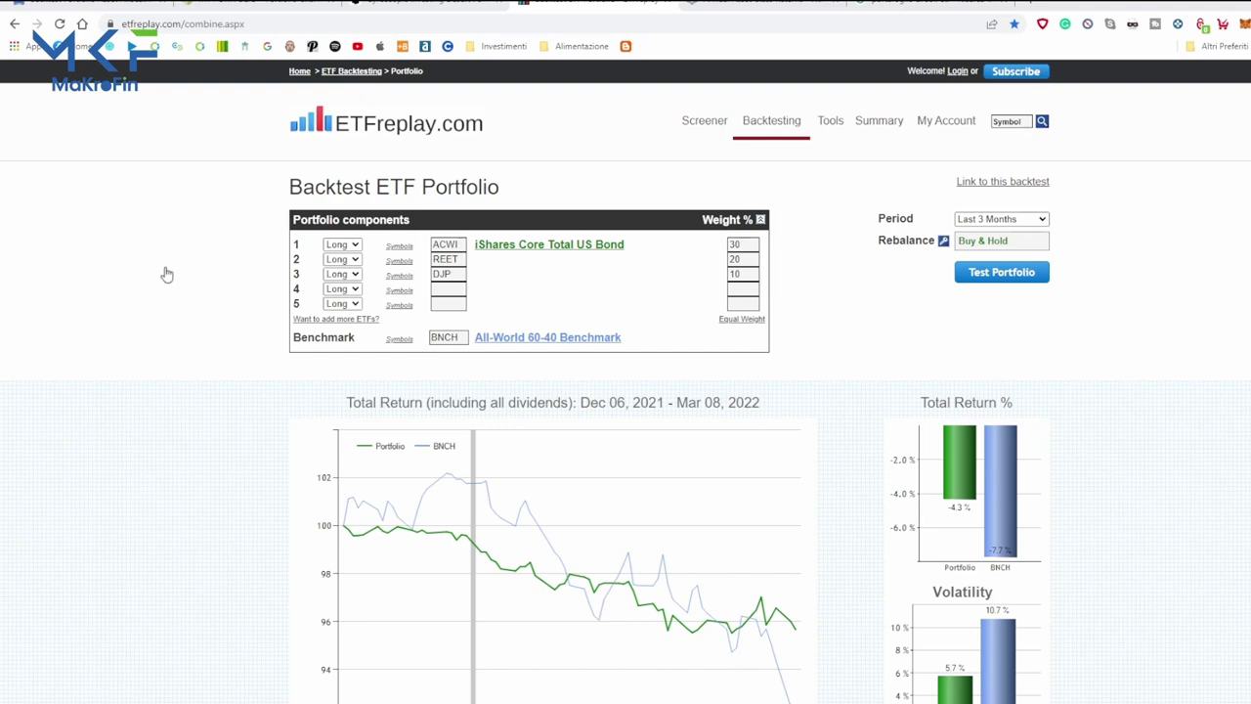
{"action": "type", "text": "LQD"}
{"action": "left_click", "coordinate": [743, 289]}
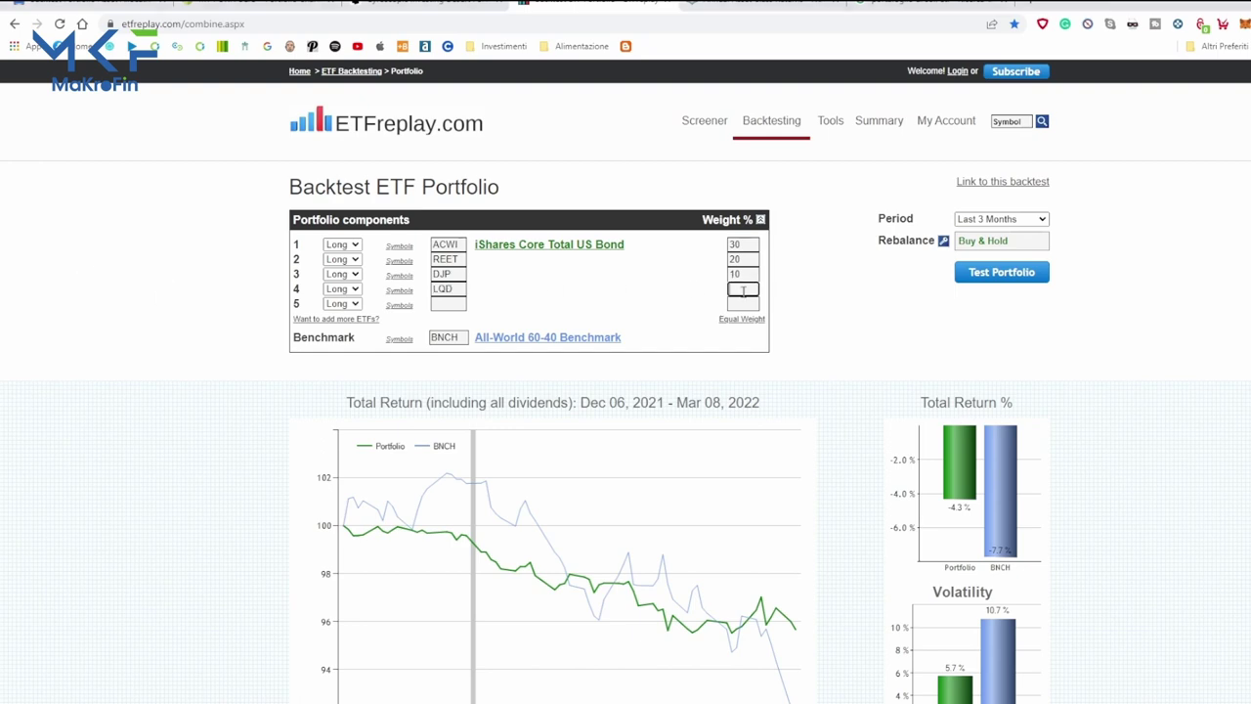
Add VWO as the fifth portfolio component with a 15% weight.
{"action": "left_click", "coordinate": [448, 303]}
{"action": "left_click", "coordinate": [400, 307]}
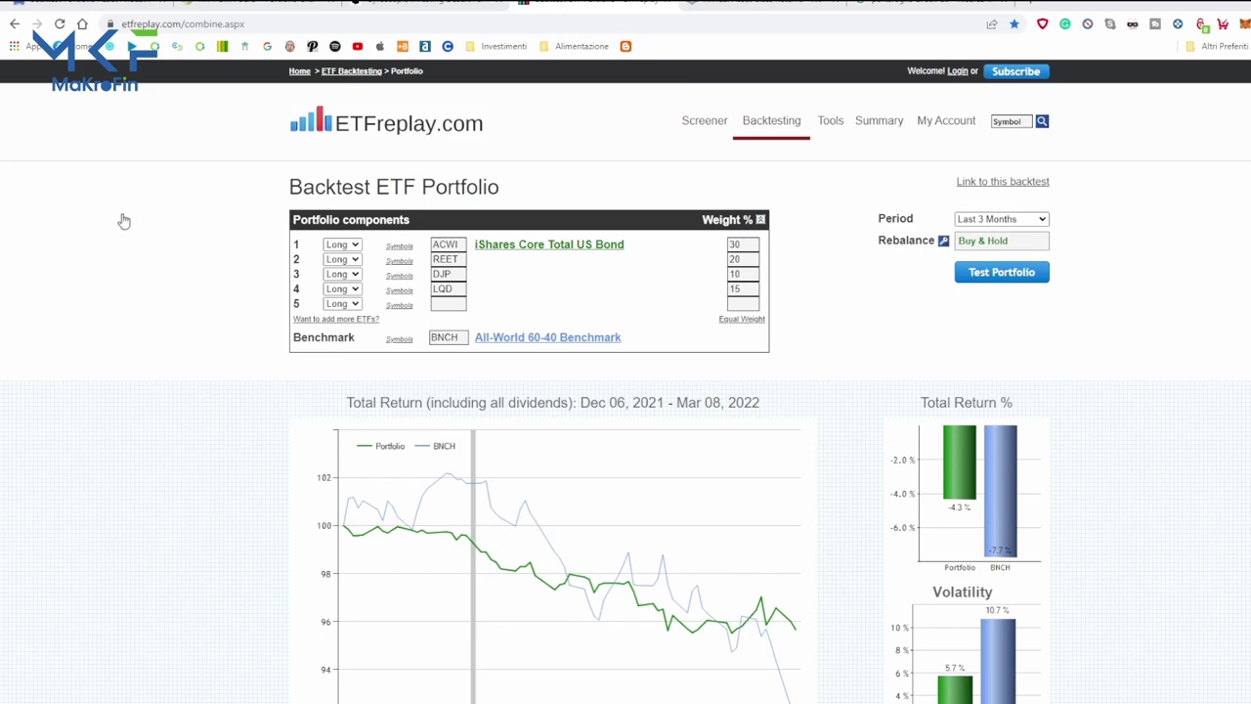
{"action": "type", "text": "VWO"}
{"action": "left_click", "coordinate": [740, 304]}
{"action": "type", "text": "15"}
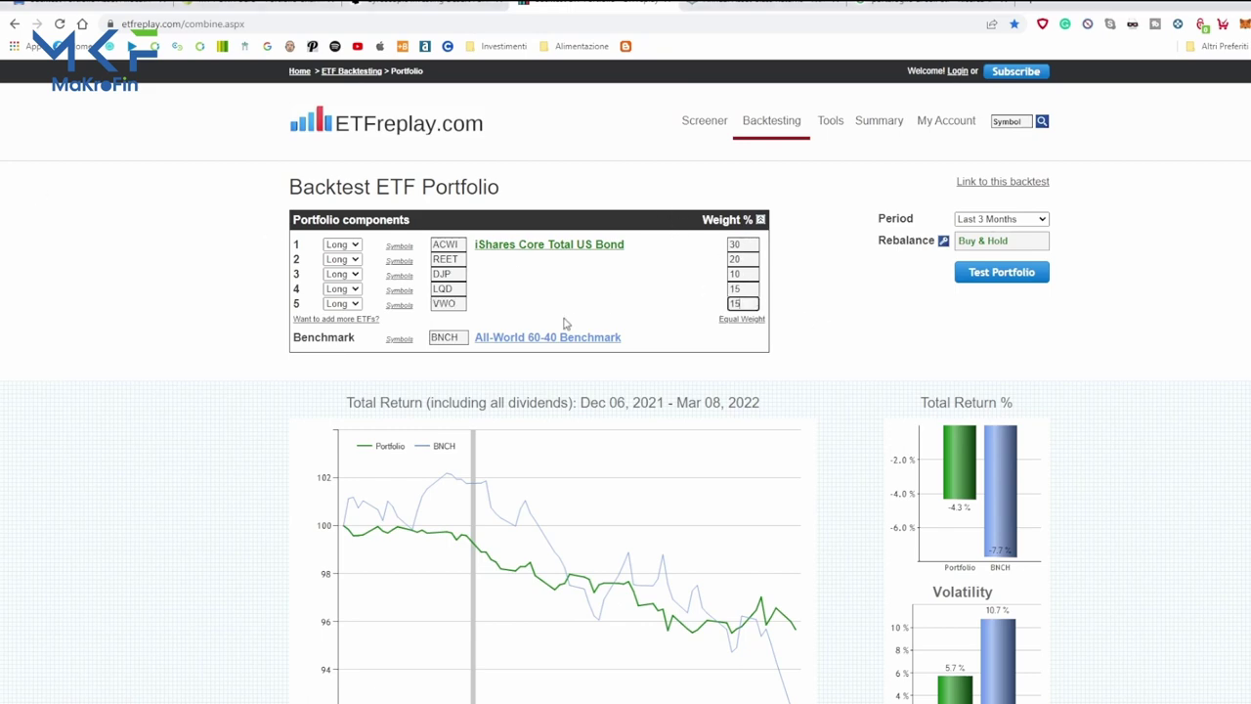
Raise the ACWI weight to 35% and the REET weight to 25%, and run the backtest over the last 36 months.
{"action": "left_click", "coordinate": [741, 246]}
{"action": "type", "text": "35"}
{"action": "key", "text": "Tab"}
{"action": "type", "text": "5"}
{"action": "left_click", "coordinate": [378, 157]}
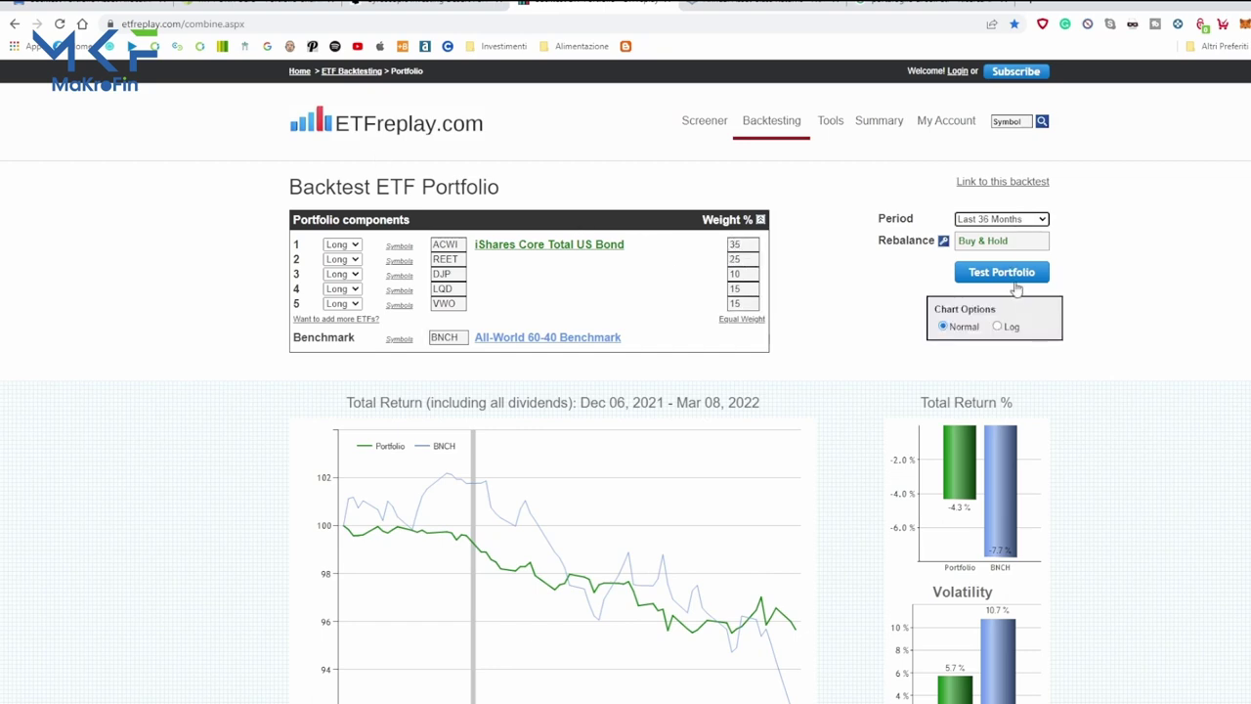
{"action": "left_click", "coordinate": [1007, 274]}
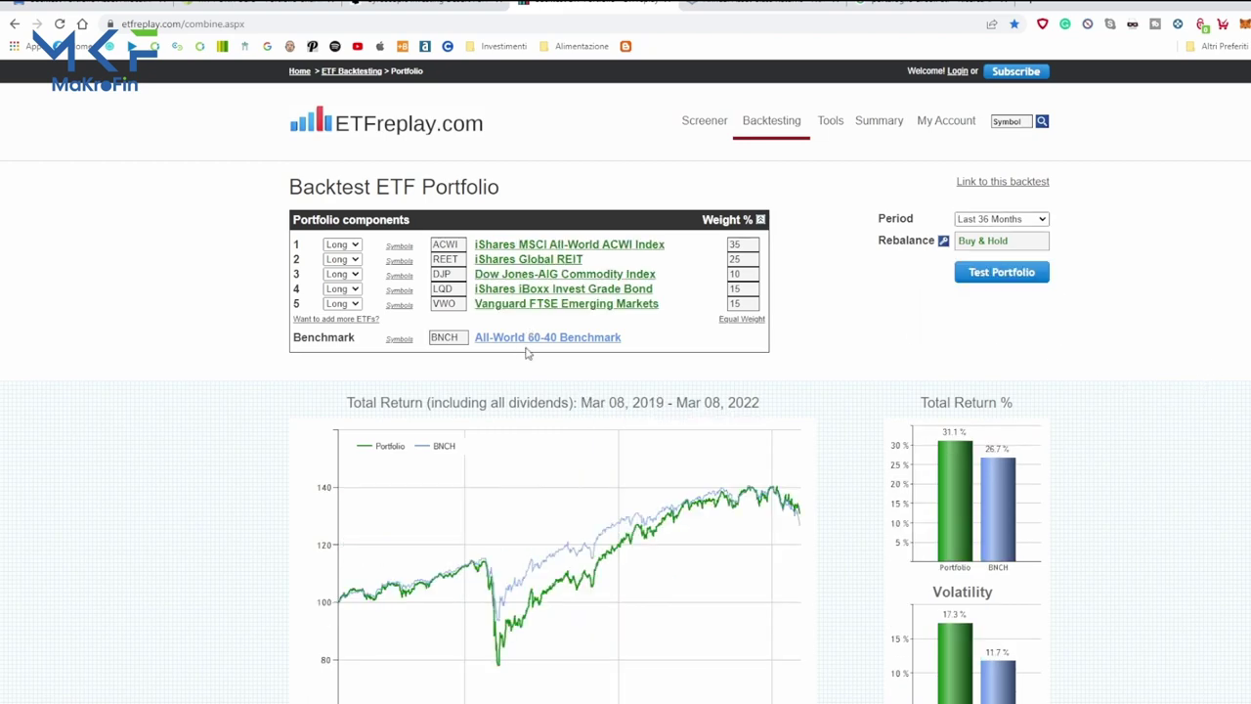
Change the benchmark to SPY, the SPDR S&P 500 Index, and rerun the portfolio backtest.
{"action": "double_click", "coordinate": [445, 338]}
{"action": "type", "text": "SPY"}
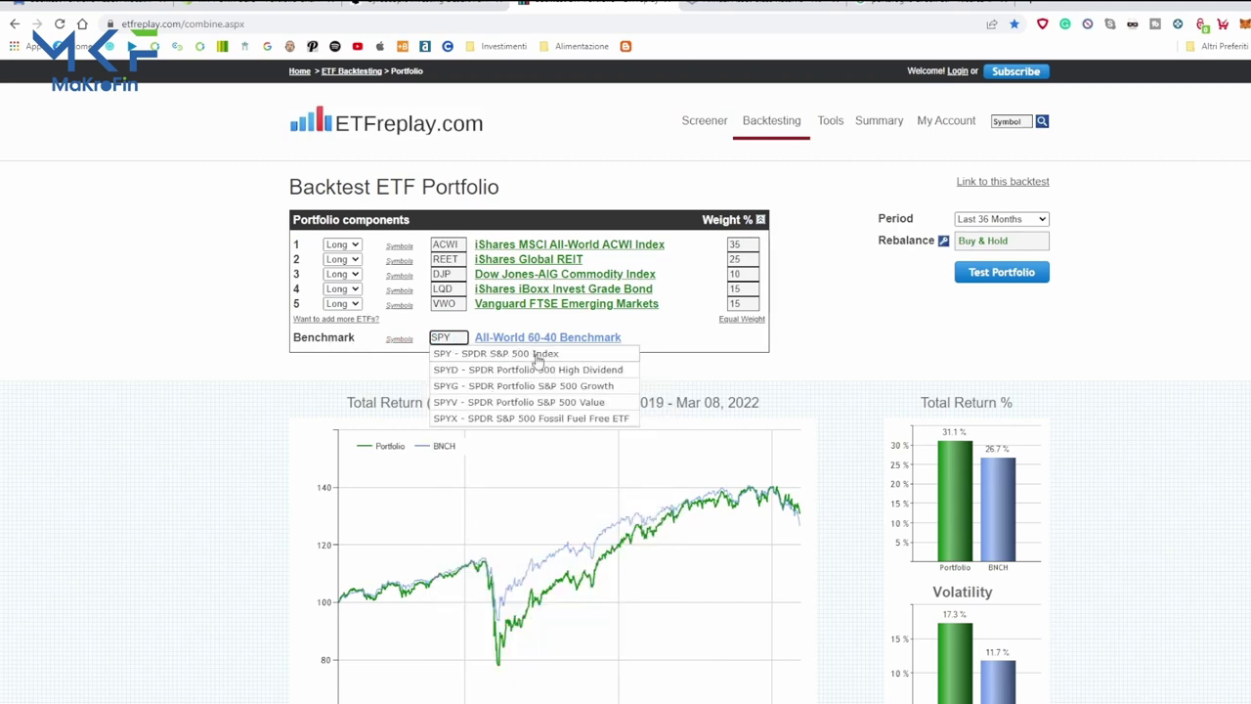
{"action": "left_click", "coordinate": [541, 354]}
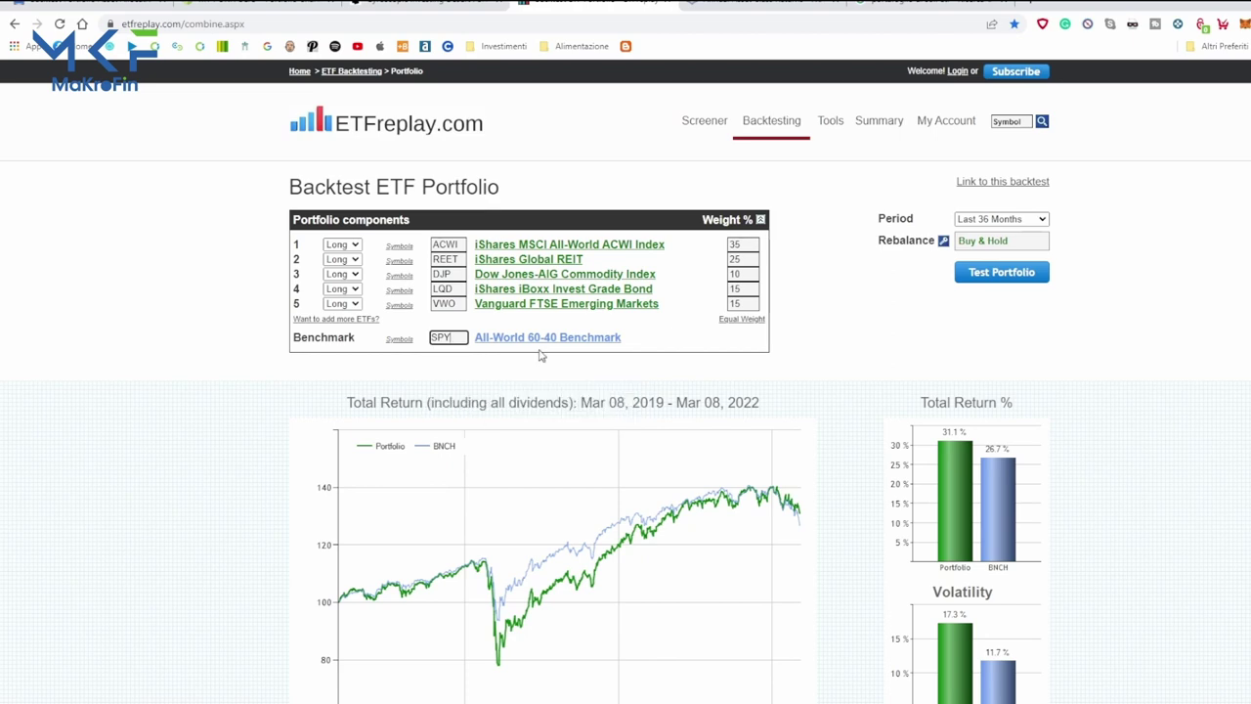
{"action": "left_click", "coordinate": [1013, 276]}
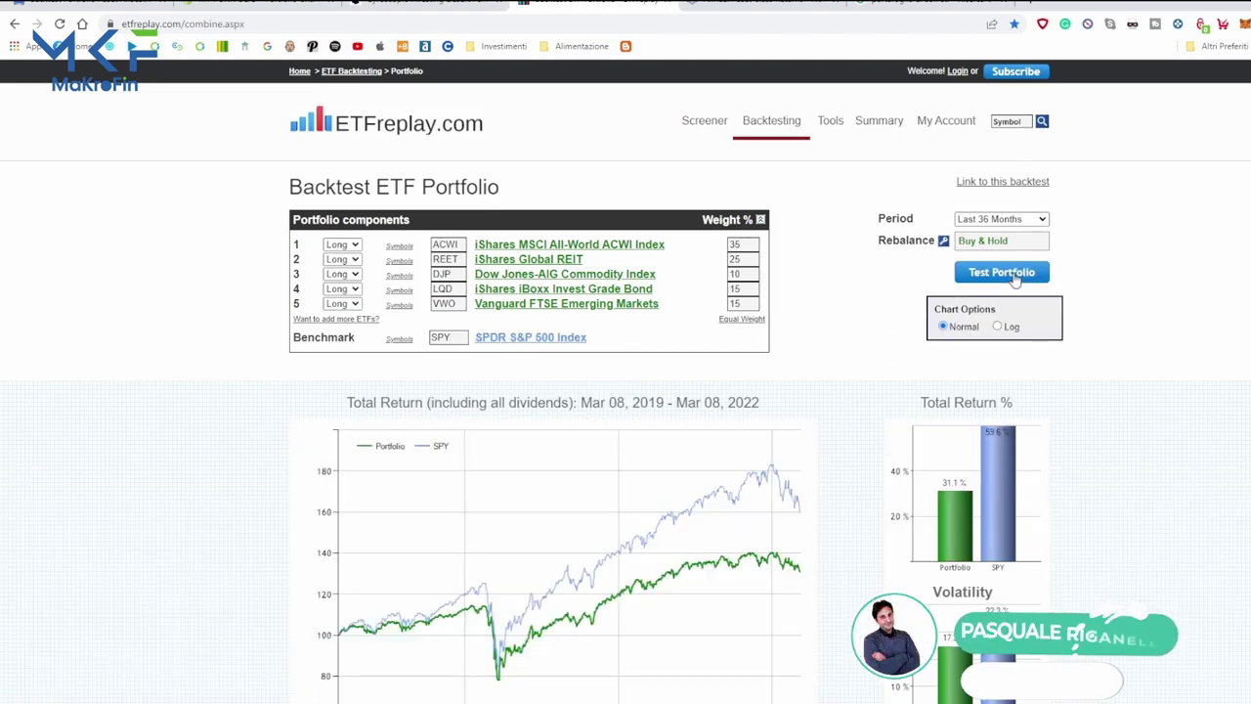
Examine the backtest's return and volatility charts, summary statistics, annual performance and portfolio components against SPY.
{"action": "scroll", "coordinate": [975, 512], "scroll_direction": "down", "scroll_amount": 3}
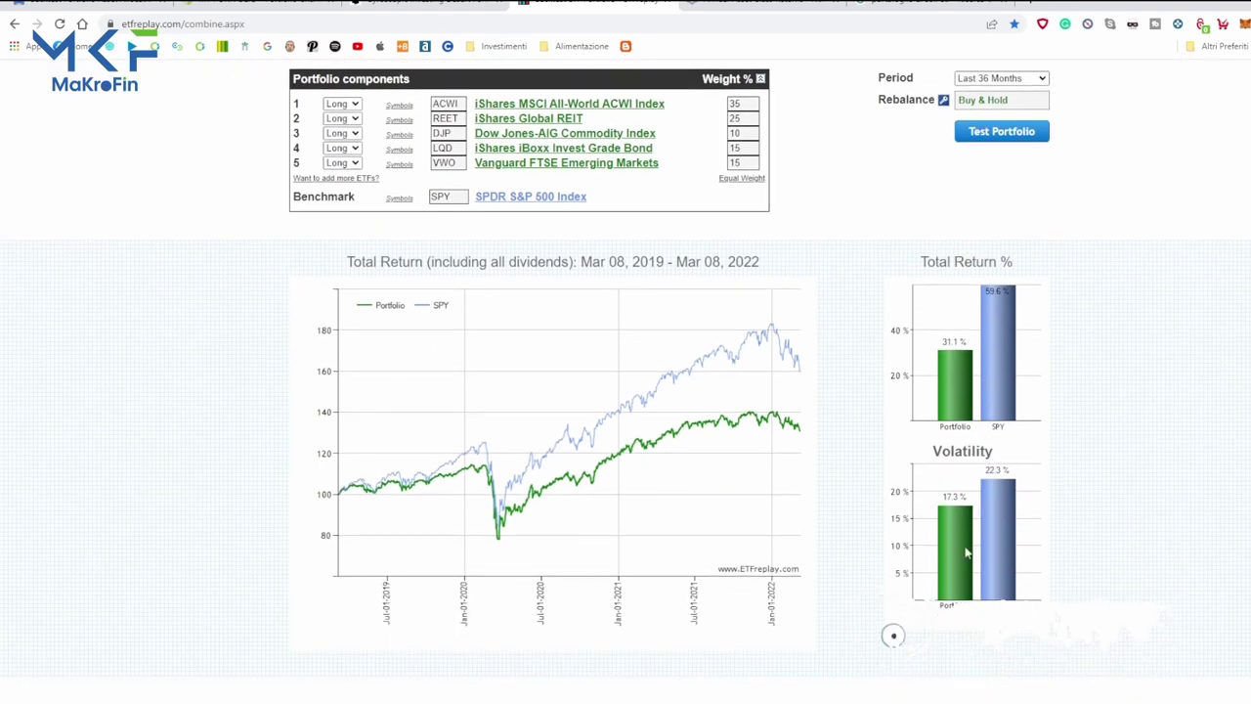
{"action": "scroll", "coordinate": [968, 553], "scroll_direction": "down", "scroll_amount": 2}
{"action": "scroll", "coordinate": [967, 550], "scroll_direction": "down", "scroll_amount": 3}
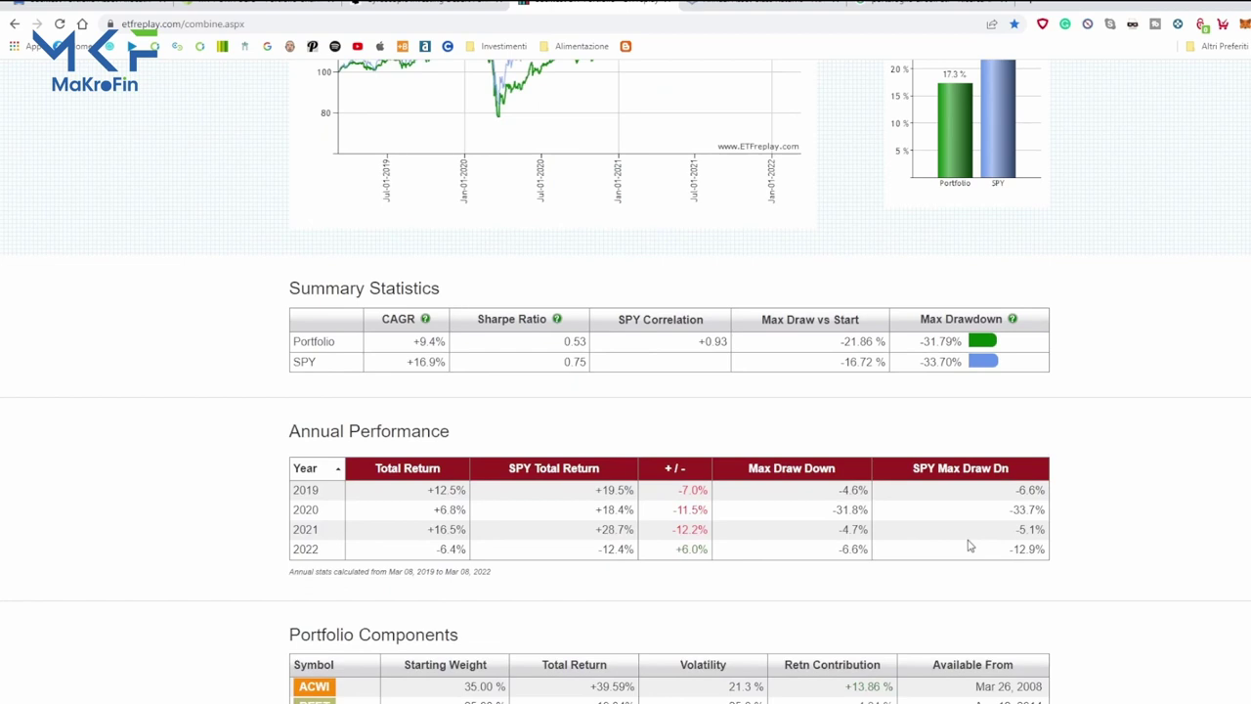
{"action": "scroll", "coordinate": [970, 546], "scroll_direction": "down", "scroll_amount": 1}
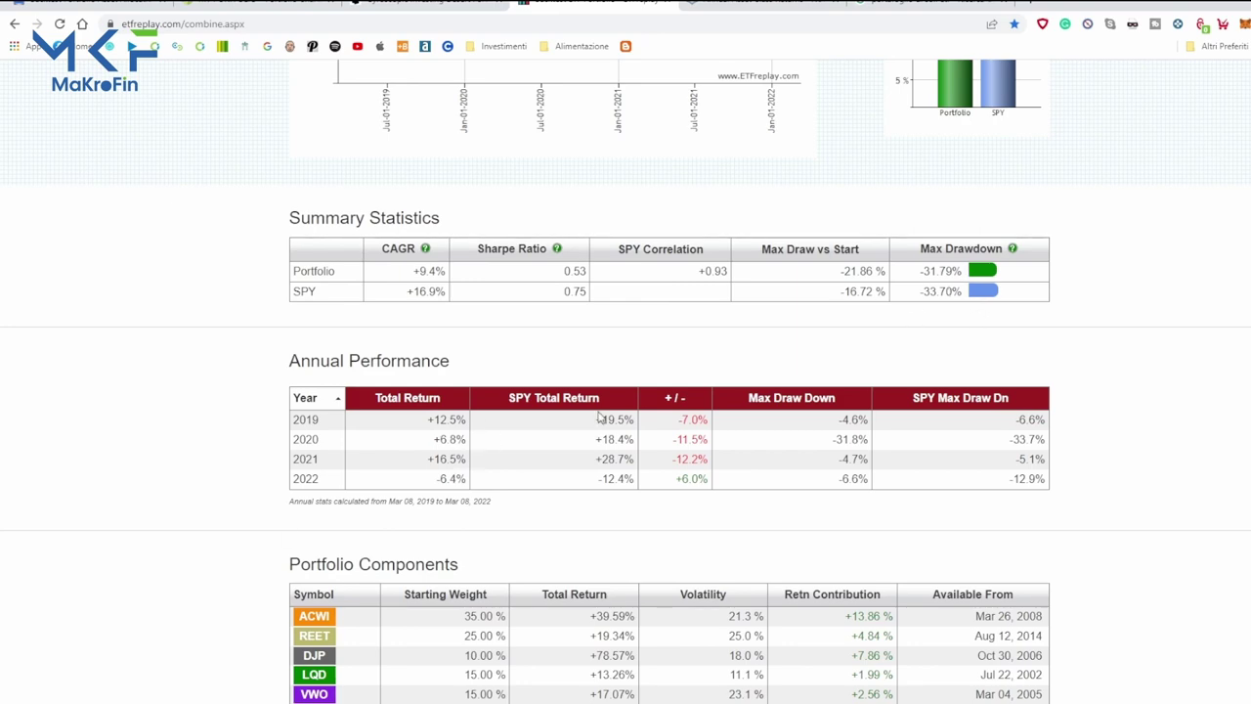
{"action": "scroll", "coordinate": [626, 419], "scroll_direction": "down", "scroll_amount": 3}
{"action": "scroll", "coordinate": [643, 423], "scroll_direction": "up", "scroll_amount": 15}
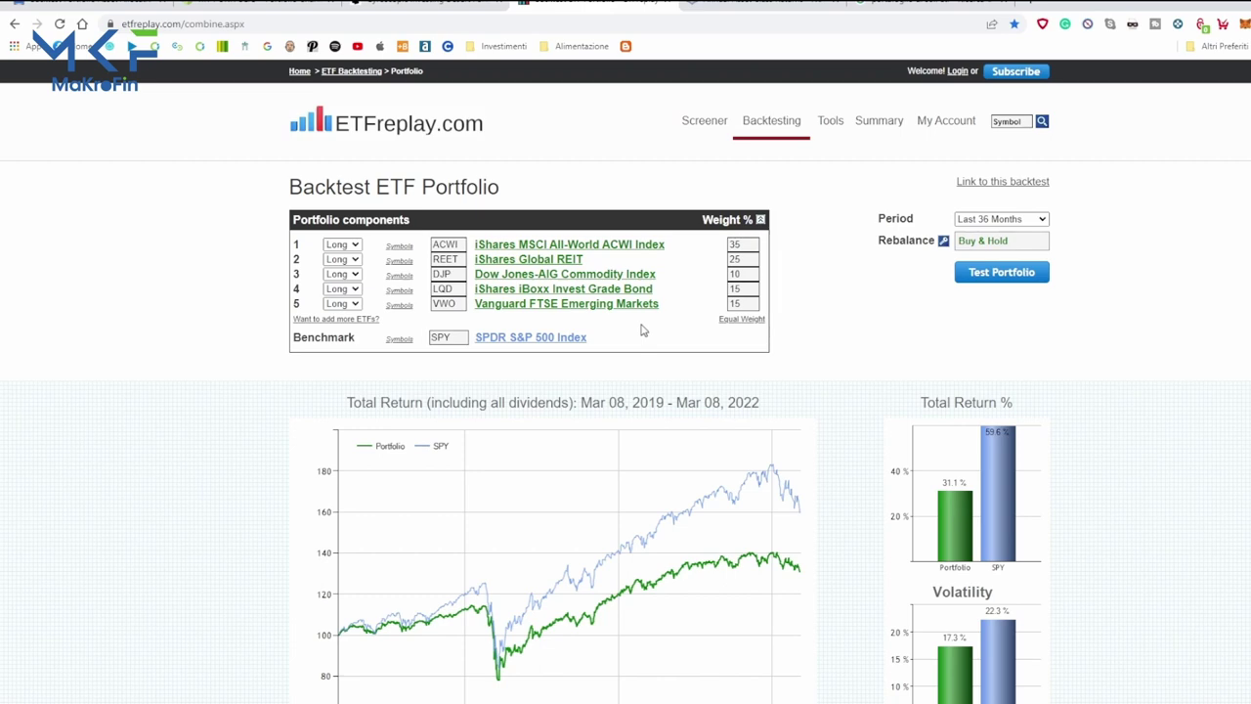
Switch to Novel Investor's Annual Asset Class Returns page and examine the returns table, index legend and Asset Allocation Portfolio note.
{"action": "left_click", "coordinate": [762, 4]}
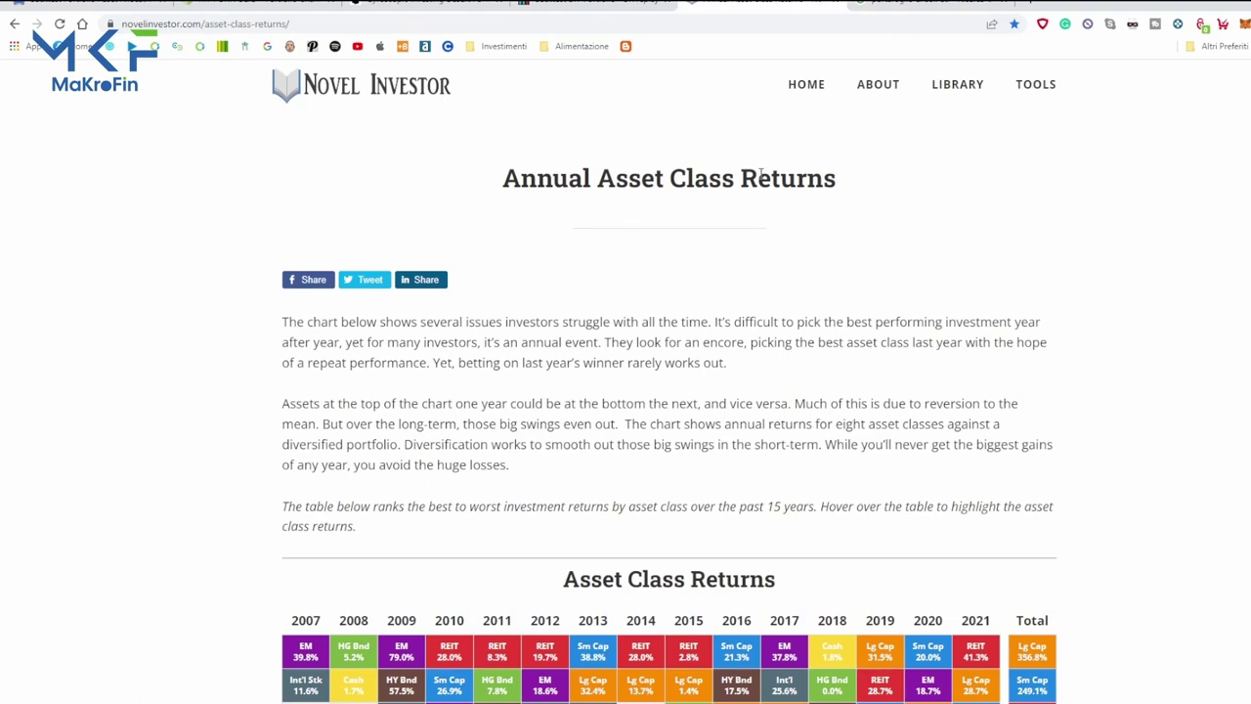
{"action": "scroll", "coordinate": [866, 233], "scroll_direction": "down", "scroll_amount": 2}
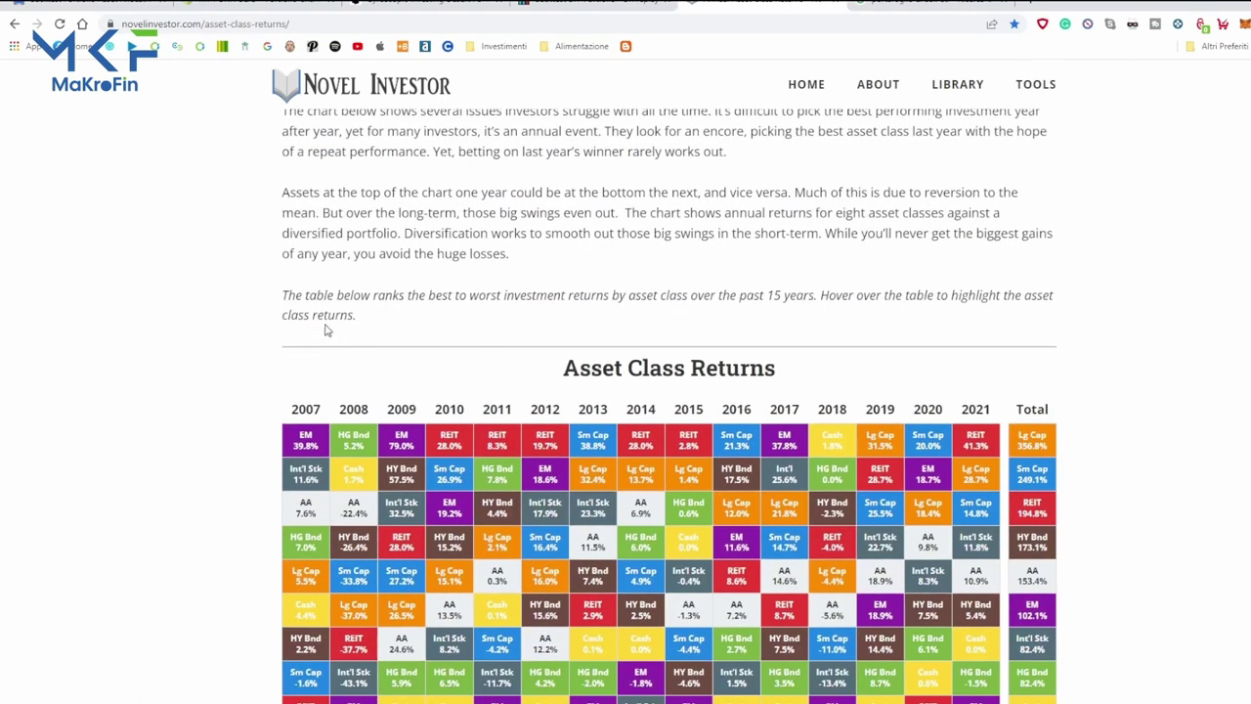
{"action": "scroll", "coordinate": [209, 464], "scroll_direction": "down", "scroll_amount": 2}
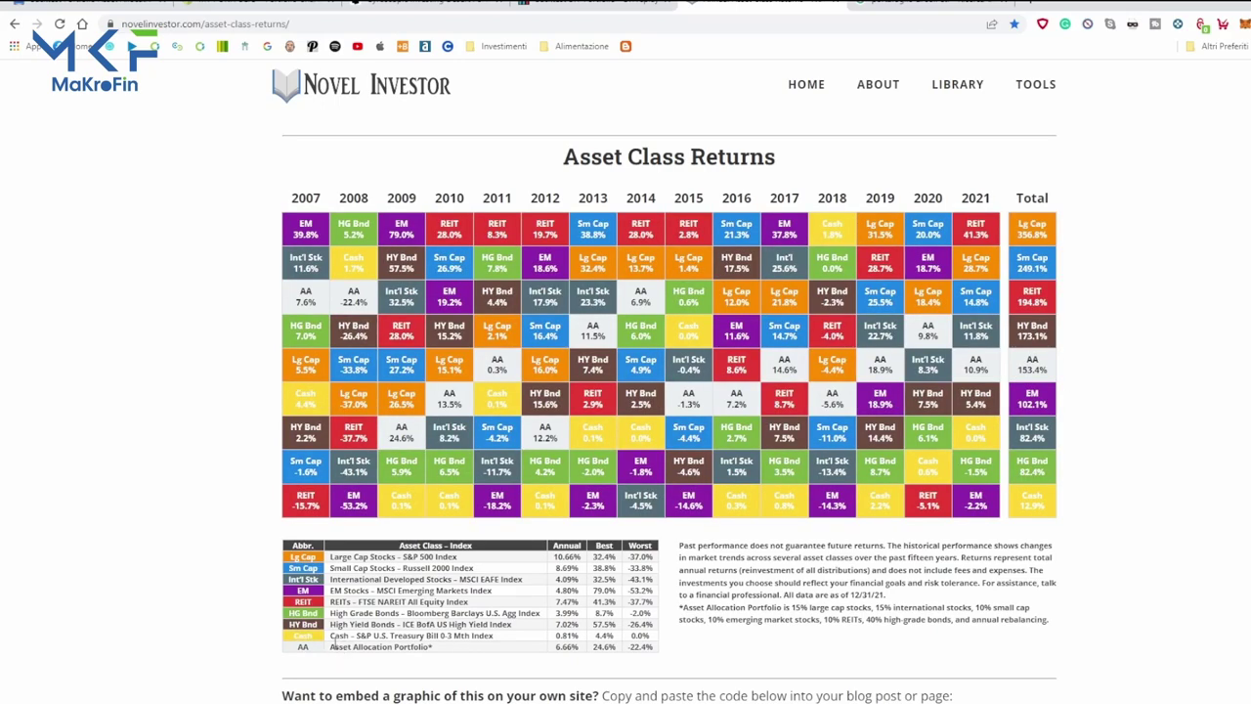
{"action": "left_click_drag", "start_coordinate": [782, 608], "coordinate": [887, 595]}
{"action": "left_click_drag", "start_coordinate": [963, 603], "coordinate": [1038, 624]}
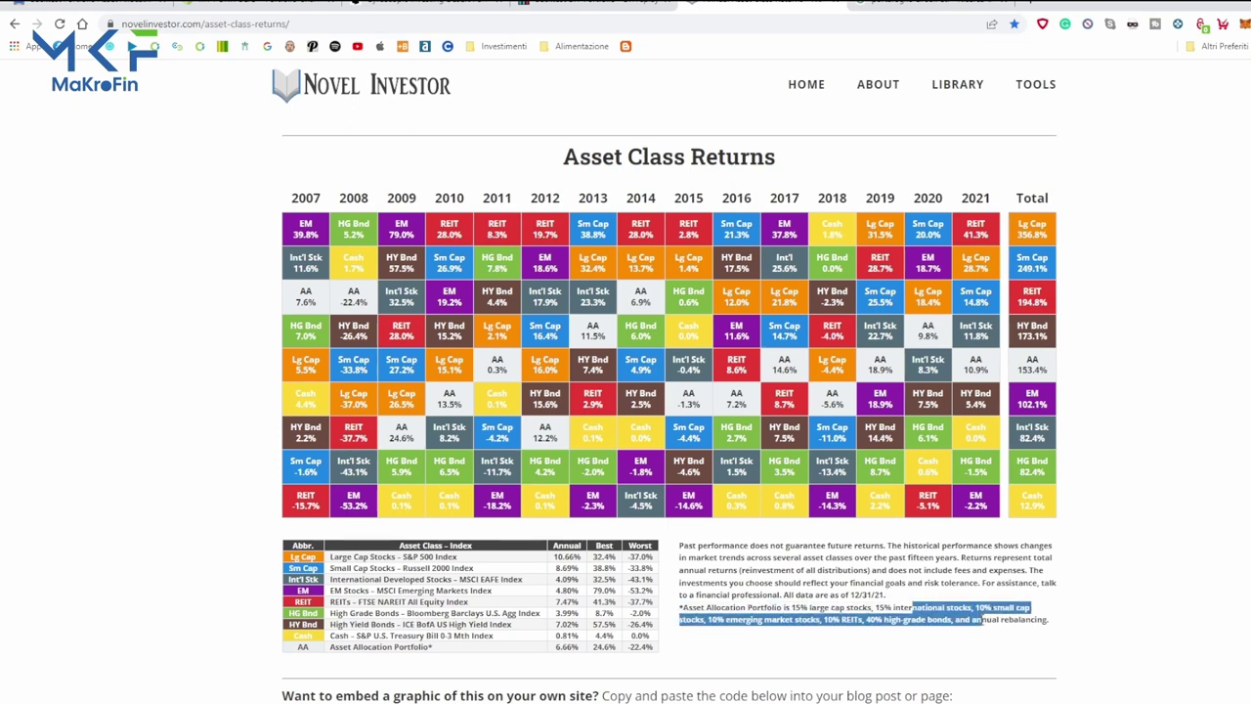
{"action": "left_click", "coordinate": [1005, 607]}
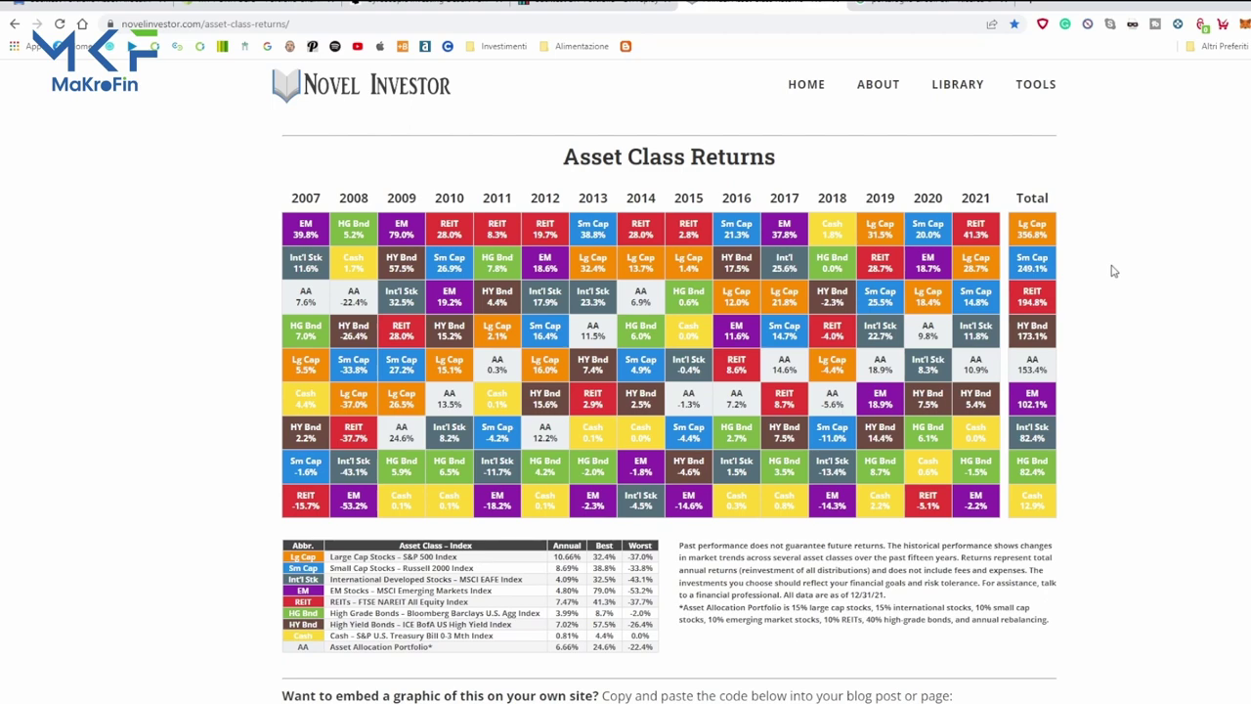
{"action": "left_click", "coordinate": [623, 5]}
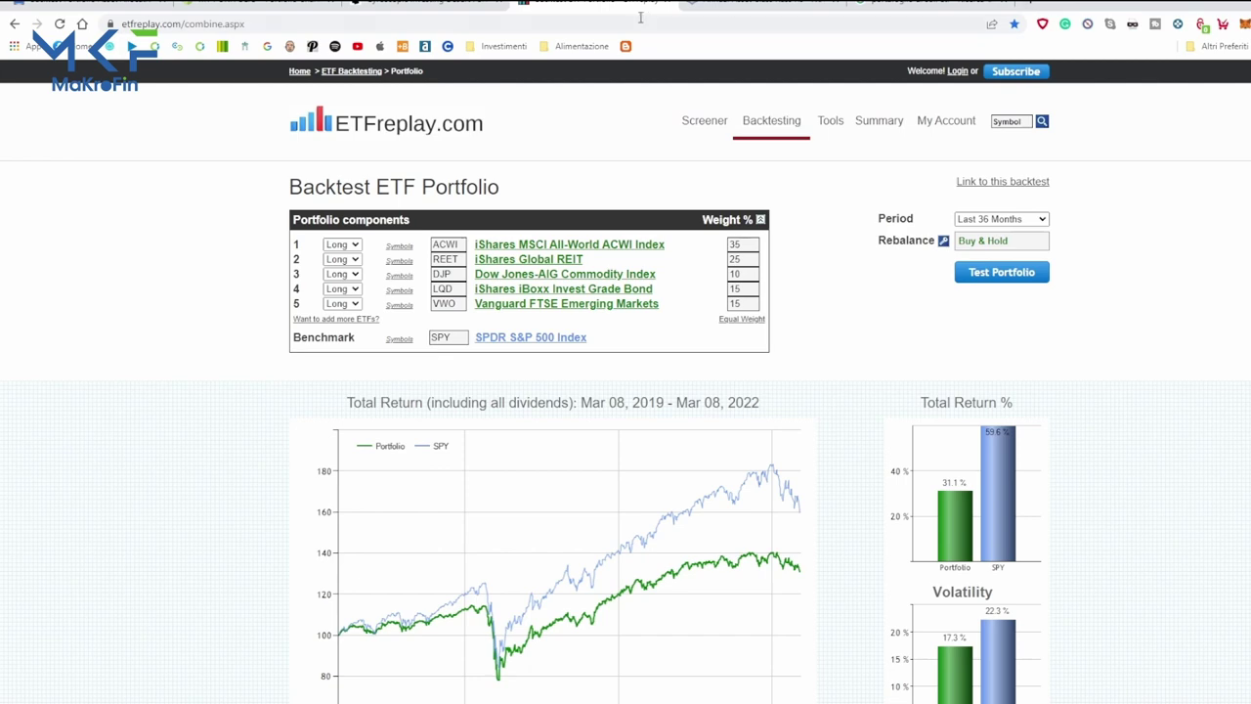
{"action": "left_click", "coordinate": [728, 5]}
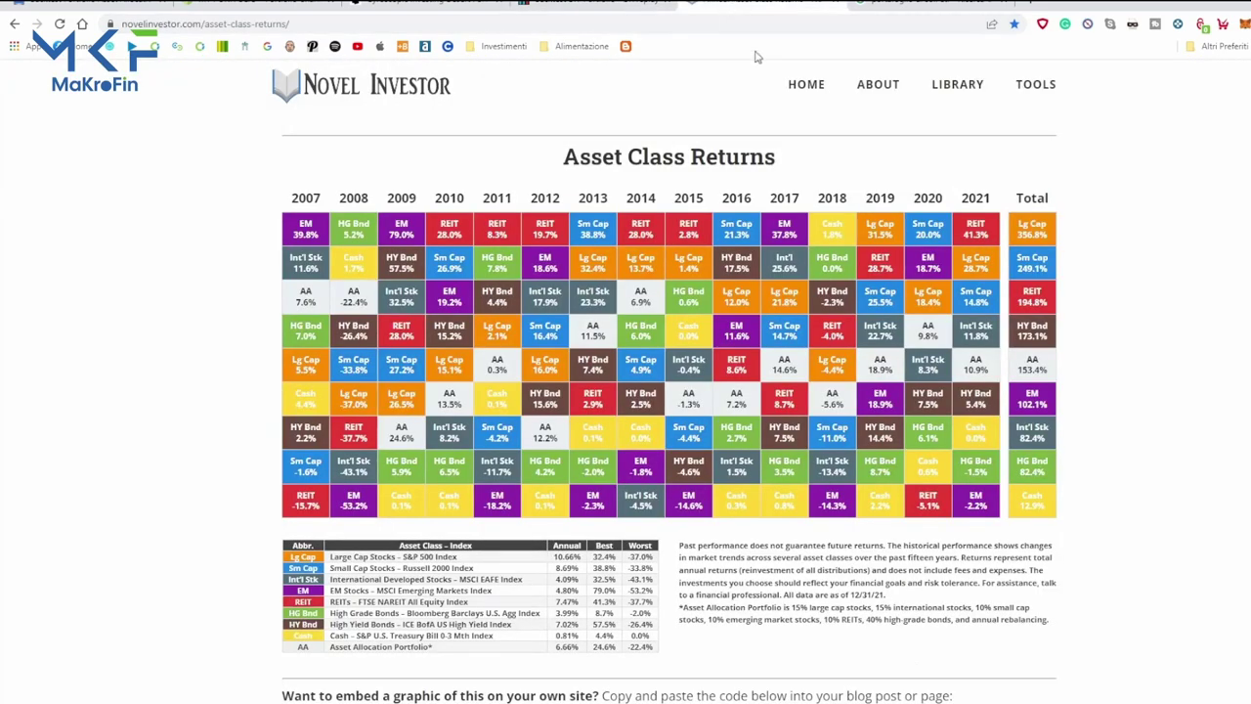